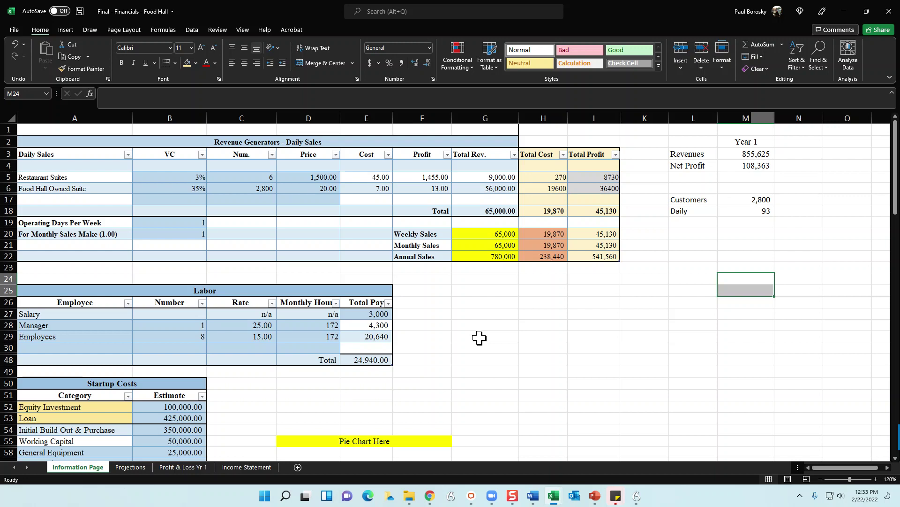
# Review the Projections, Profit & Loss Yr 1 and Income Statement sheets and the sales and labor inputs on the Information Page
pyautogui.click(132, 466)
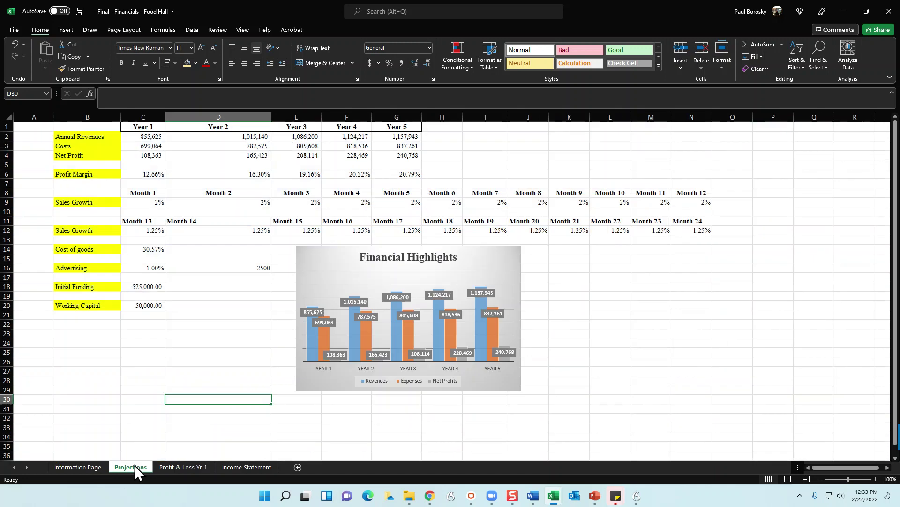
pyautogui.click(189, 467)
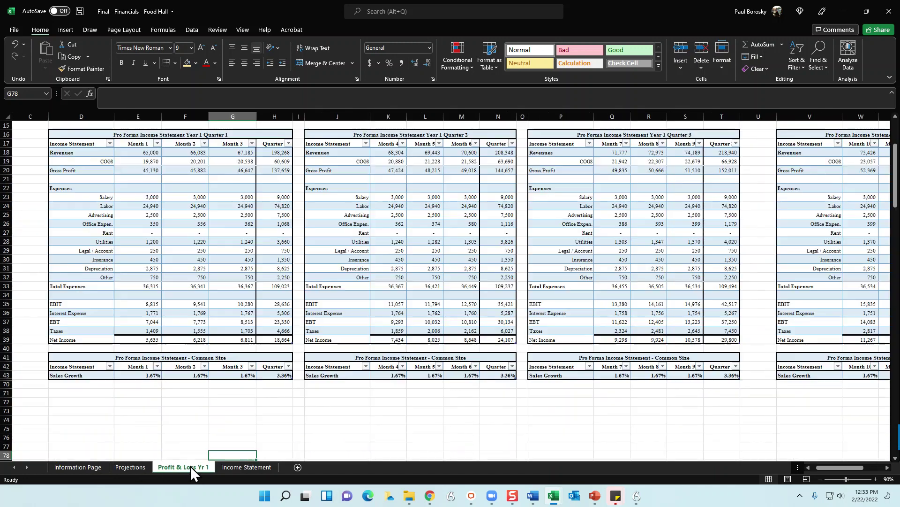
pyautogui.click(243, 470)
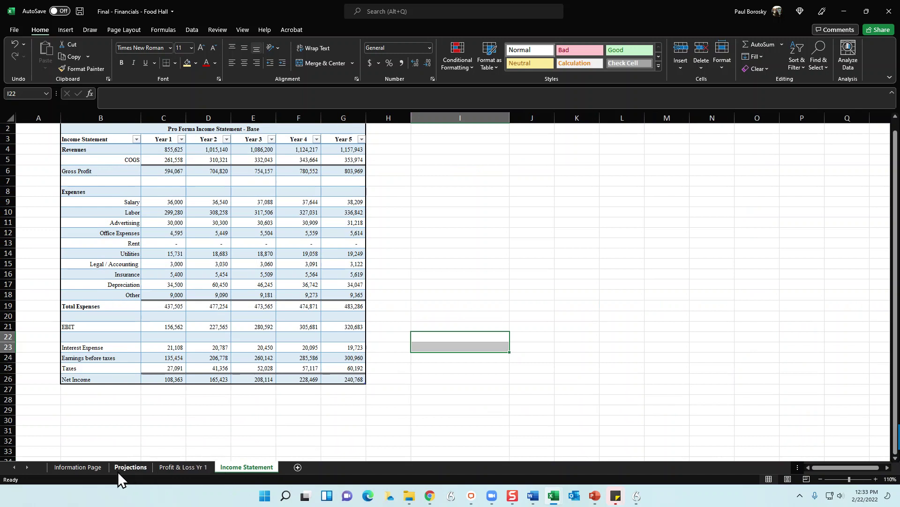
pyautogui.click(89, 466)
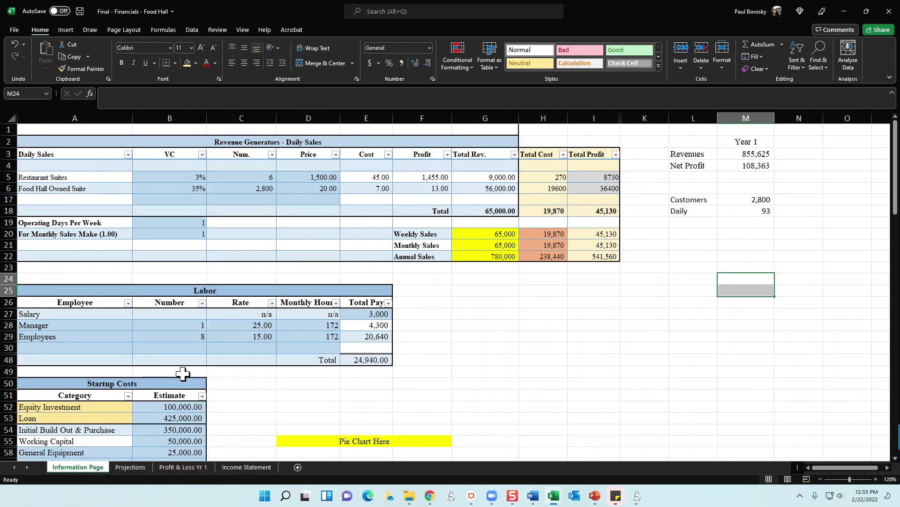
pyautogui.moveTo(164, 177); pyautogui.dragTo(300, 190)
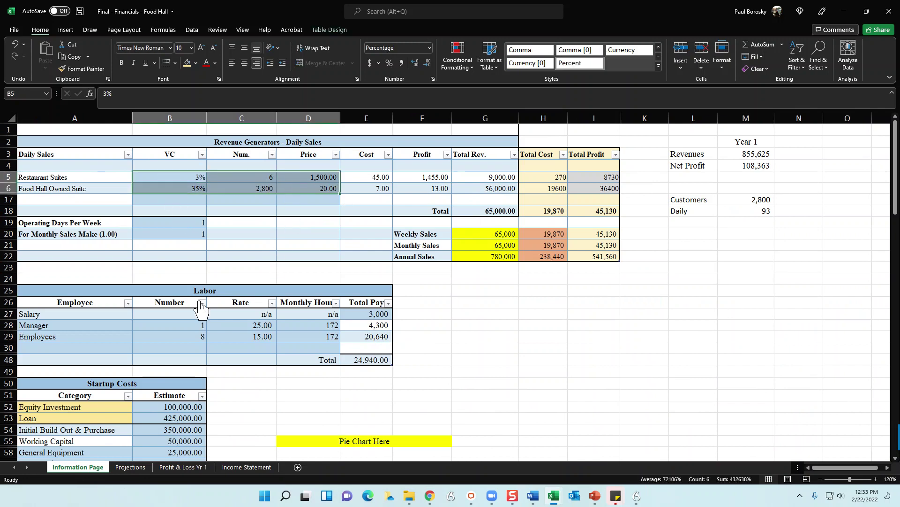
pyautogui.moveTo(167, 325); pyautogui.dragTo(300, 334)
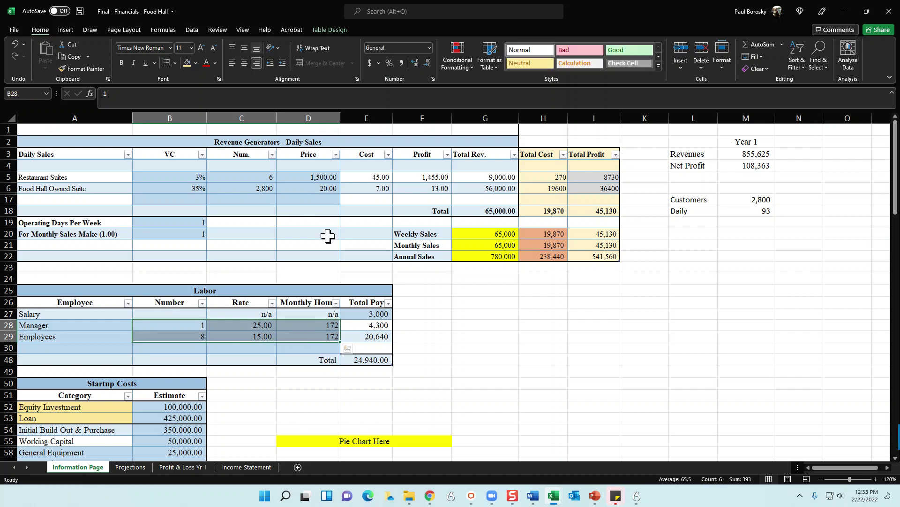
pyautogui.click(143, 468)
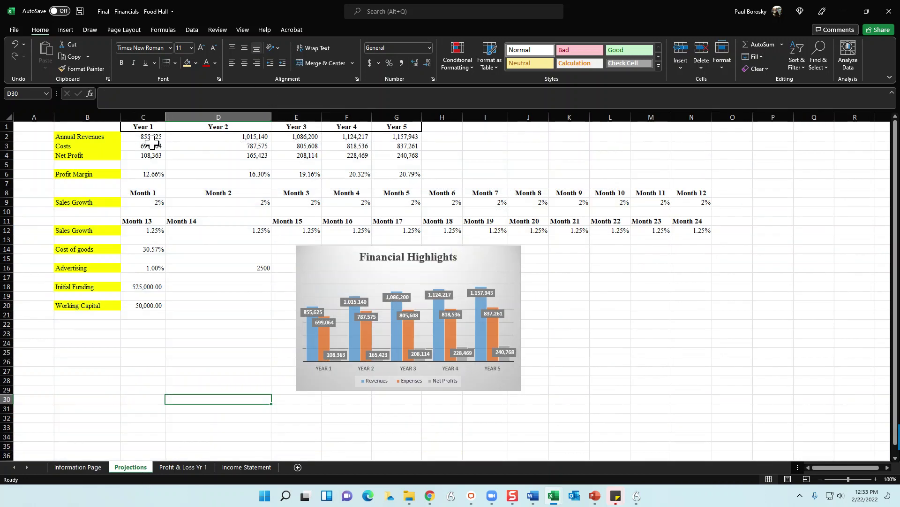
pyautogui.click(194, 467)
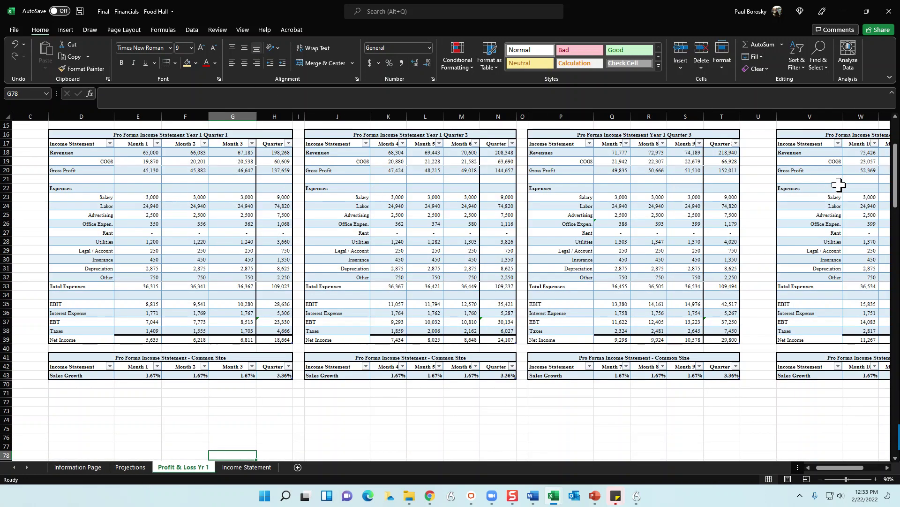
pyautogui.click(249, 467)
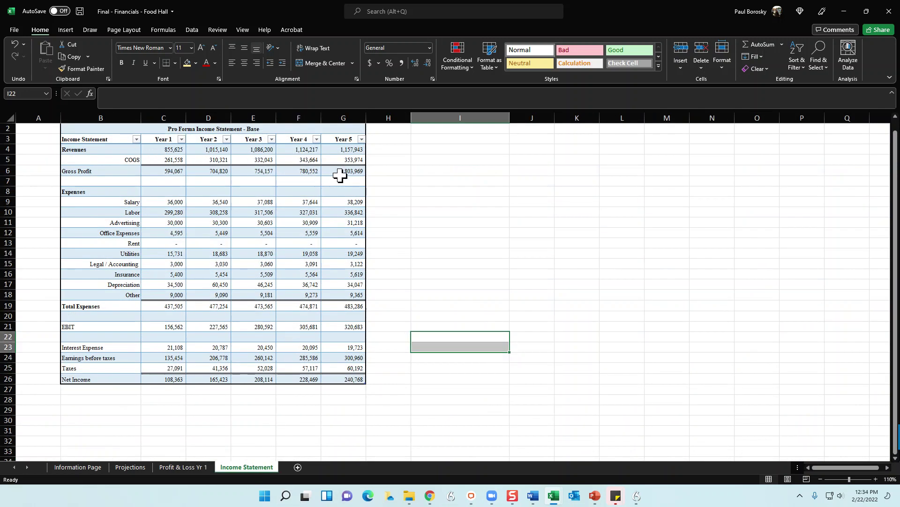
pyautogui.click(71, 467)
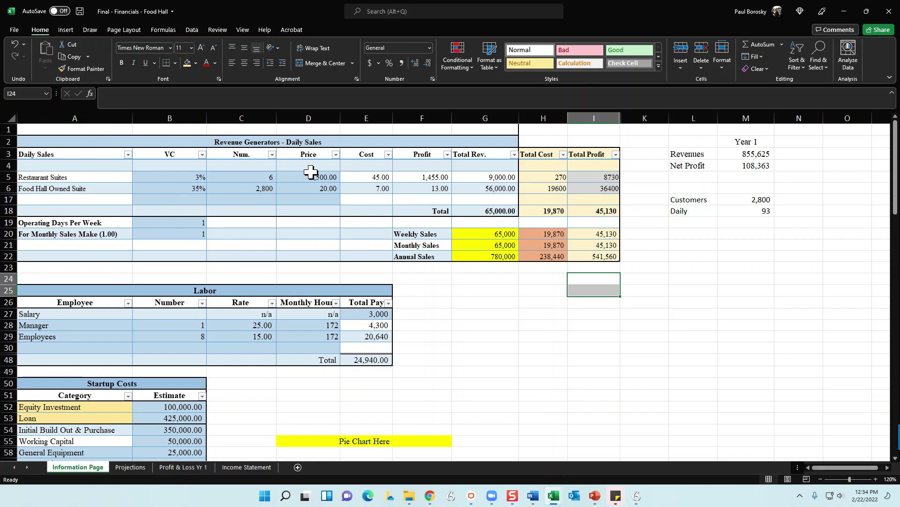
# Examine the Revenue Generators table's title, the Food Hall Owned Suite's cost formula and both revenue source names
pyautogui.moveTo(293, 141); pyautogui.dragTo(283, 256)
pyautogui.click(498, 317)
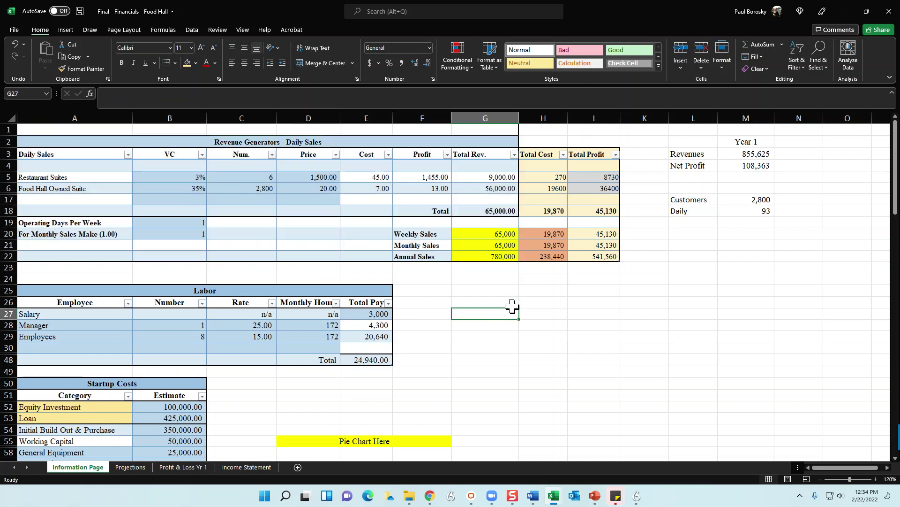
pyautogui.click(302, 146)
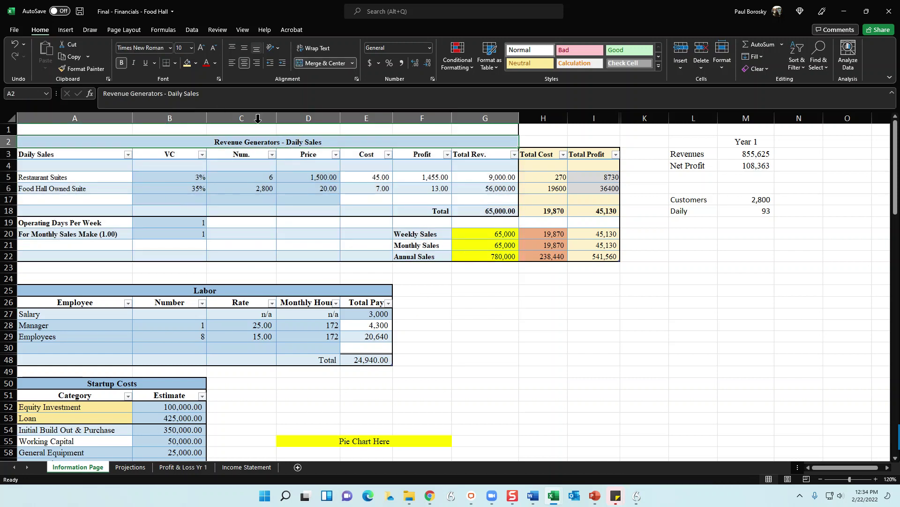
pyautogui.click(486, 335)
pyautogui.click(281, 140)
pyautogui.click(348, 190)
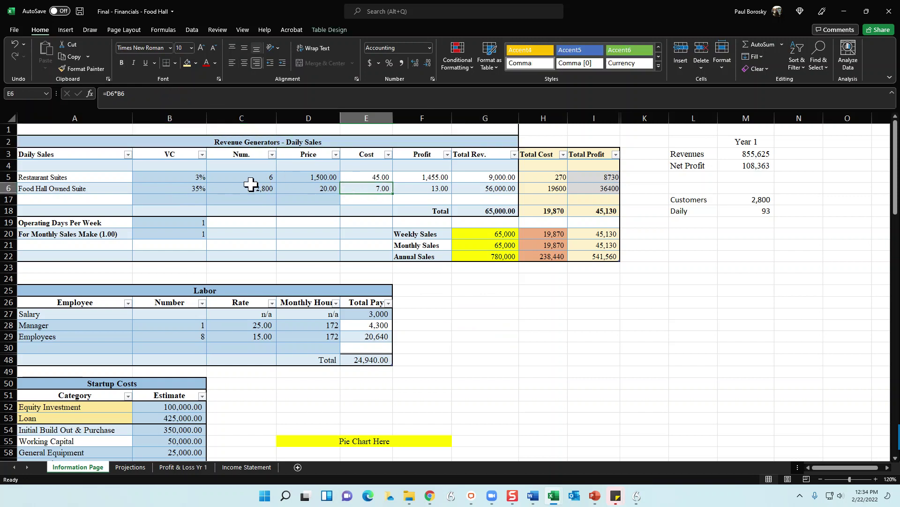
pyautogui.click(106, 178)
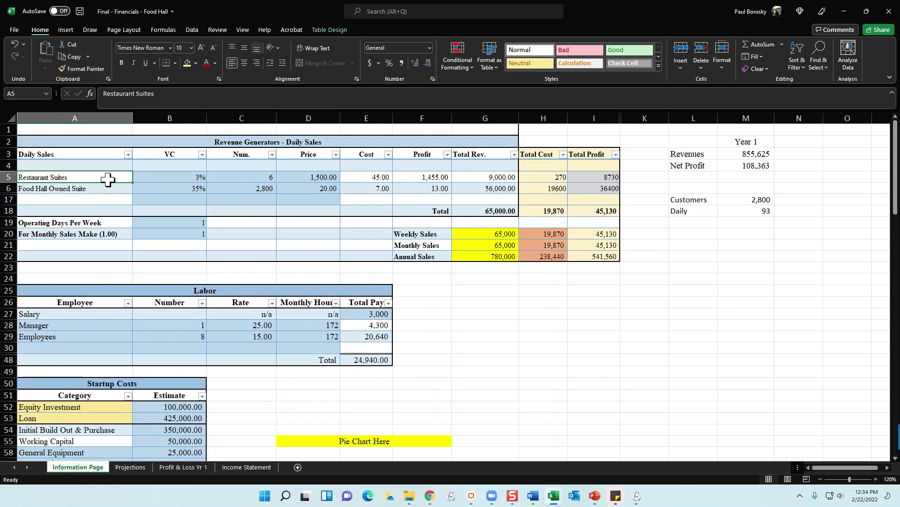
pyautogui.click(111, 189)
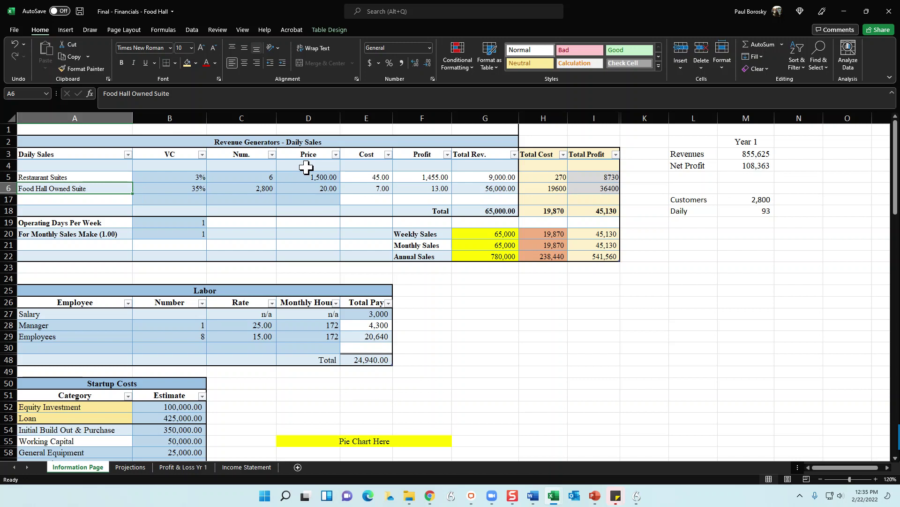
# Try a Num. value of 0 for the Food Hall Owned Suite and undo the change
pyautogui.click(253, 187)
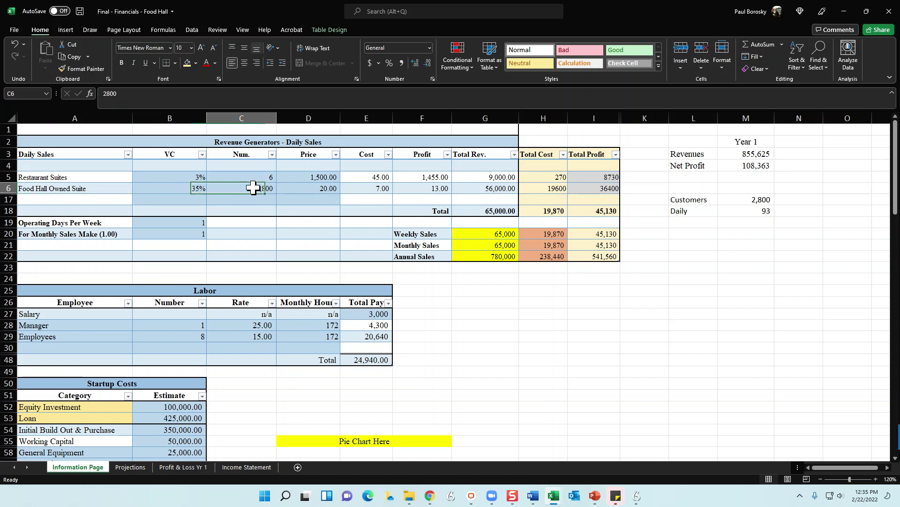
pyautogui.write('0')
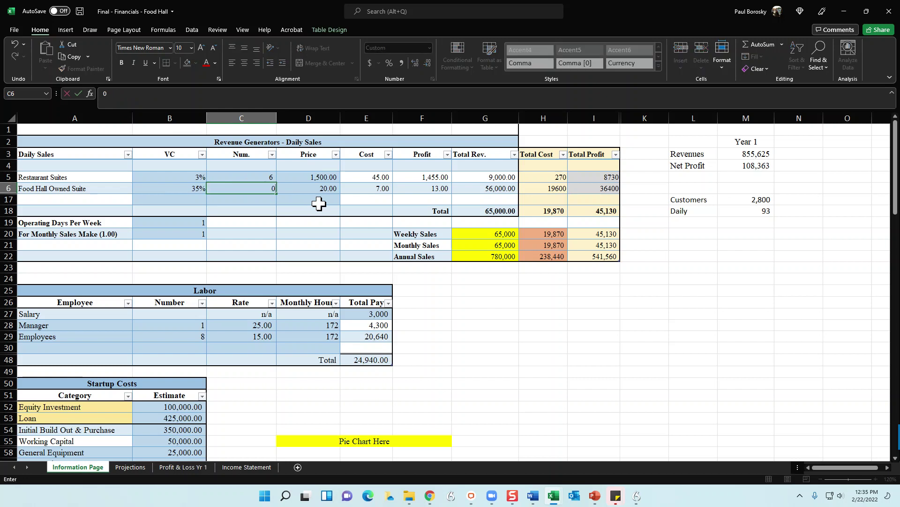
pyautogui.click(303, 221)
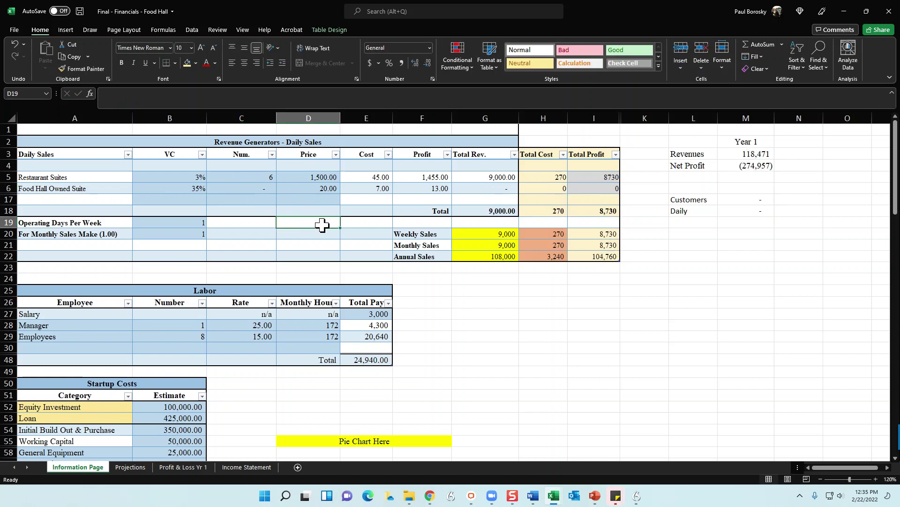
pyautogui.click(16, 45)
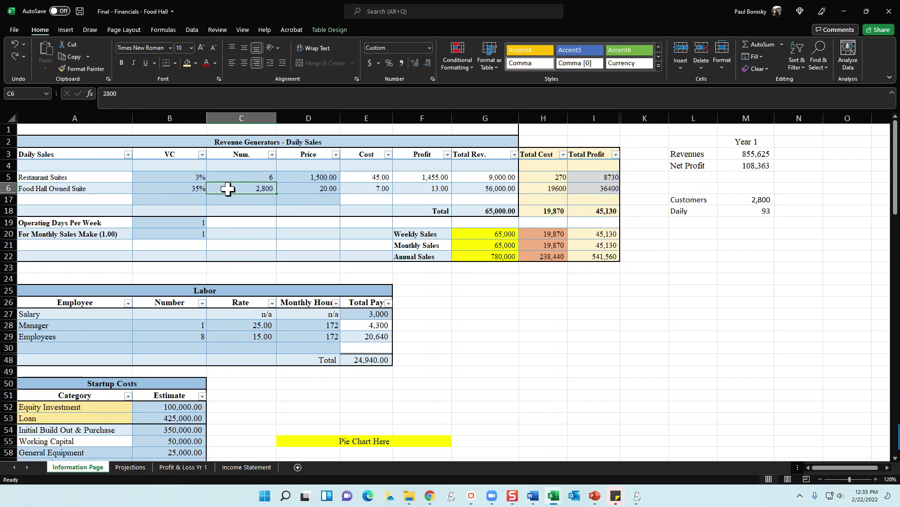
# Examine the VC and Num. values of both revenue sources and the daily customer calculation beside the table
pyautogui.click(80, 177)
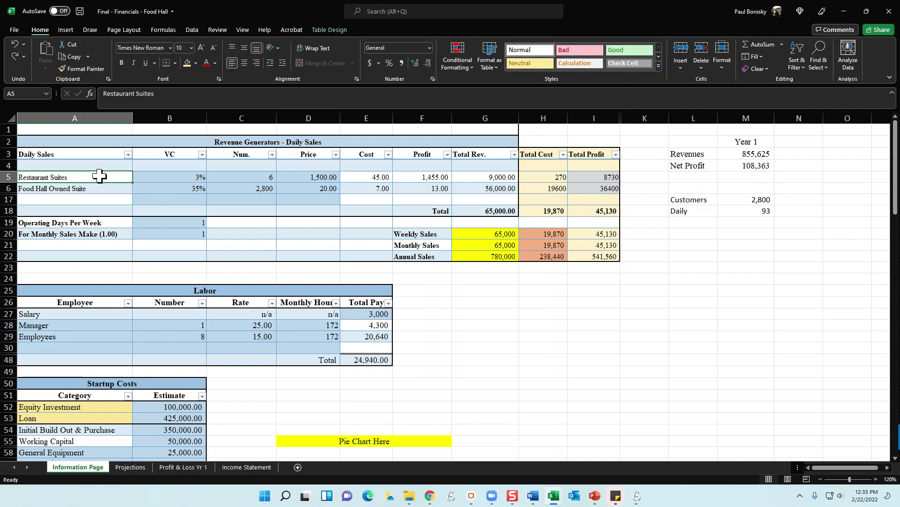
pyautogui.press('Down')
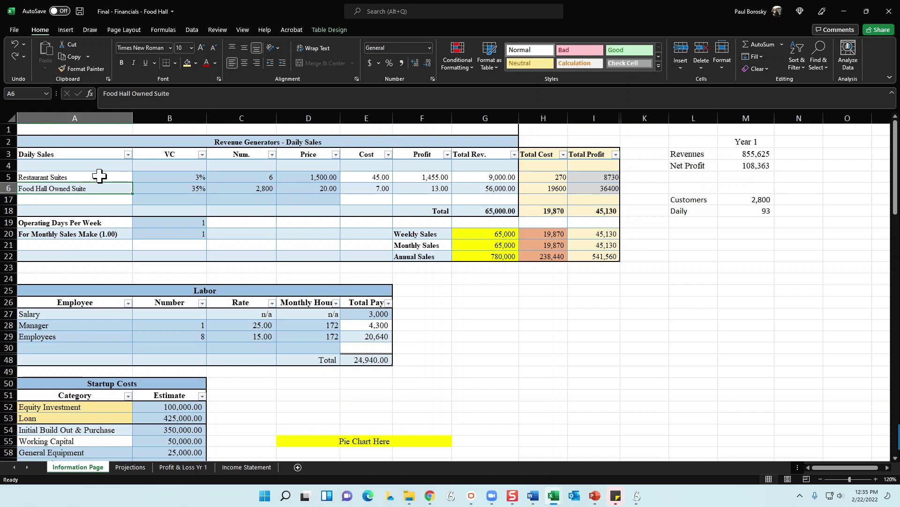
pyautogui.press('Right')
pyautogui.press('Up')
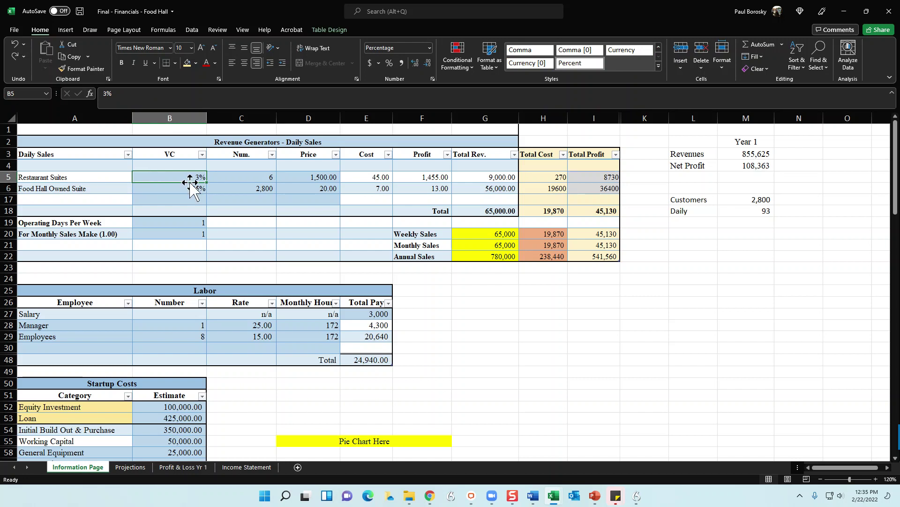
pyautogui.press('Down')
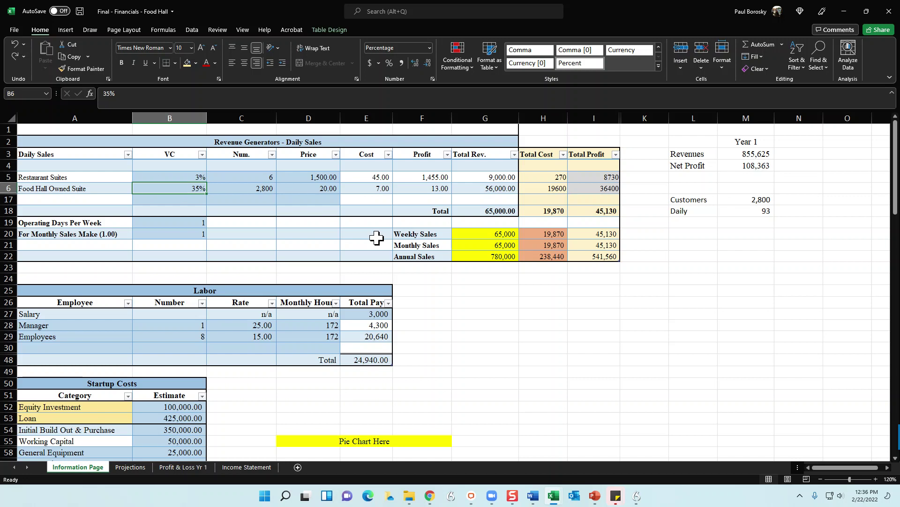
pyautogui.press('Right')
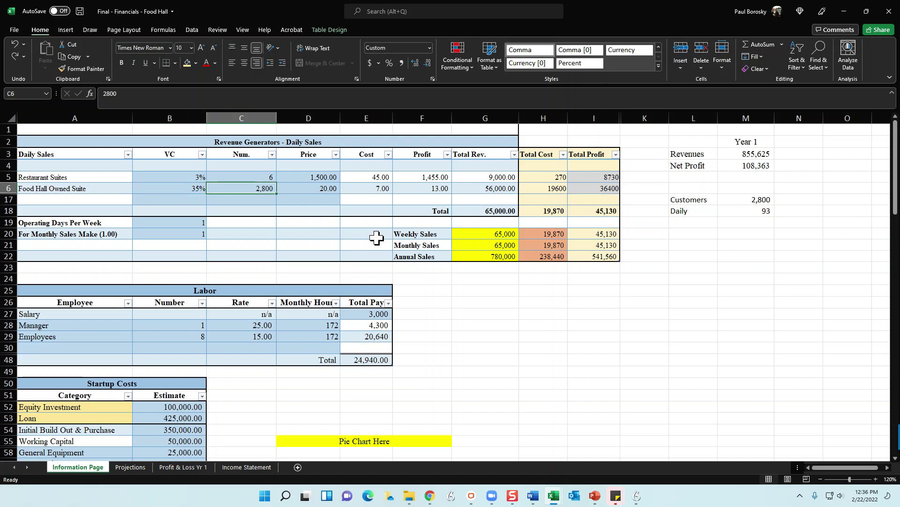
pyautogui.press('Up')
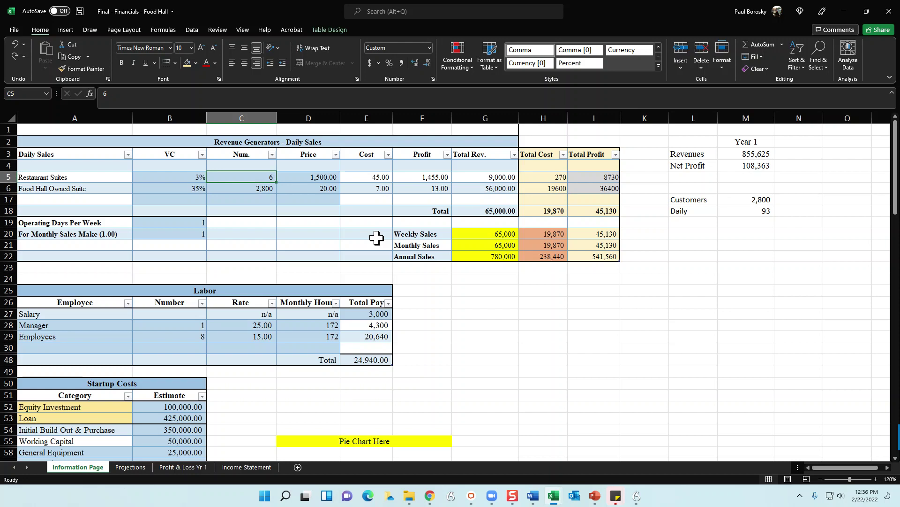
pyautogui.press('Down')
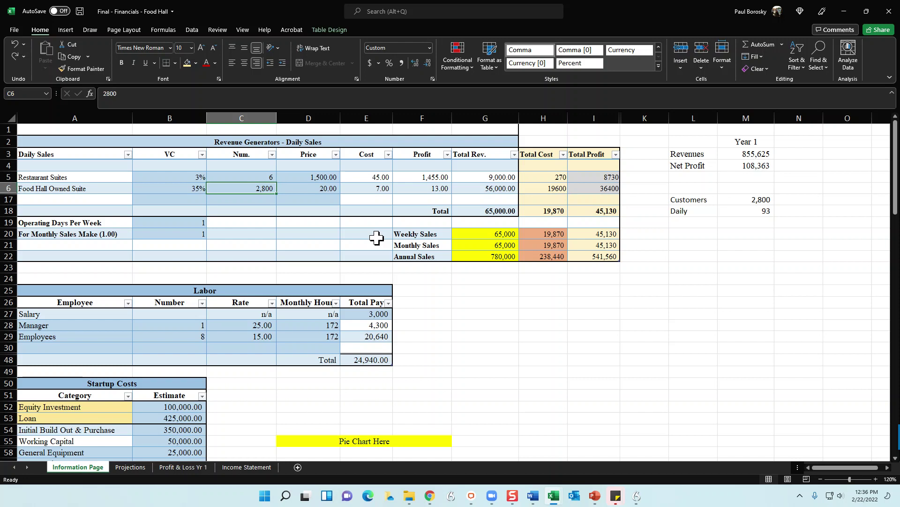
pyautogui.click(762, 198)
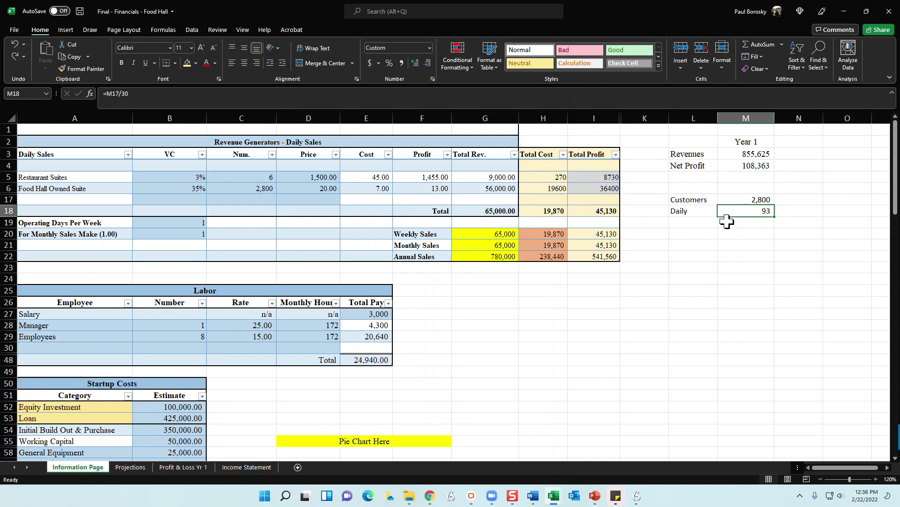
# Set the Food Hall Owned Suite's Num. value to 3000
pyautogui.click(259, 189)
pyautogui.write('3000')
pyautogui.press('Return')
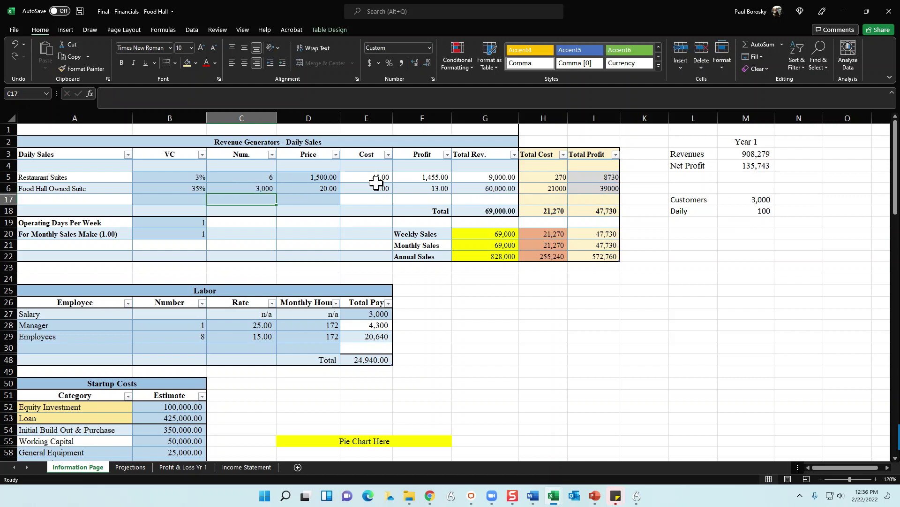
# Set the Restaurant Suites' Num. value to 7 and check the price cells of both revenue sources
pyautogui.click(261, 187)
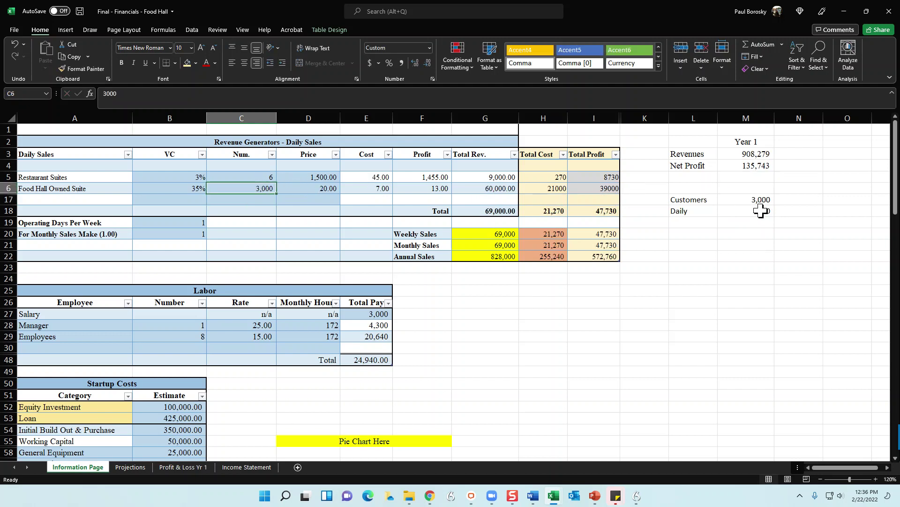
pyautogui.click(263, 178)
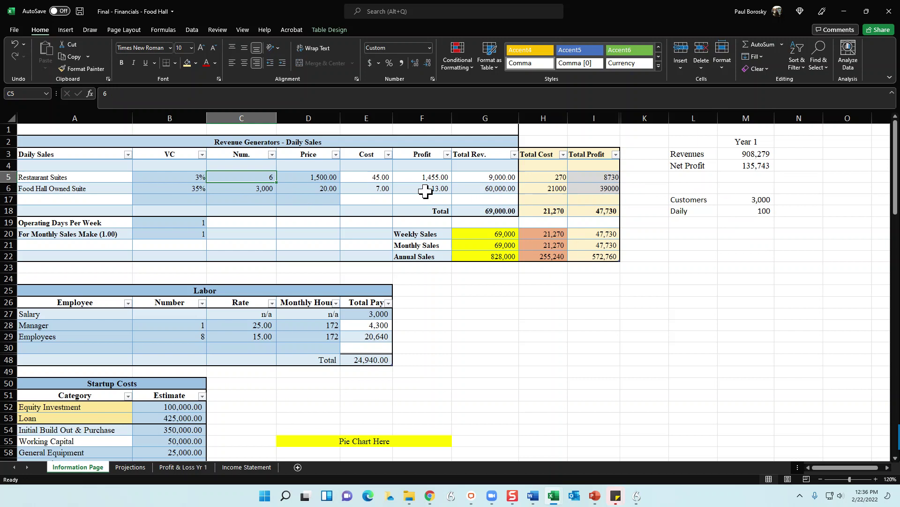
pyautogui.write('7')
pyautogui.press('Return')
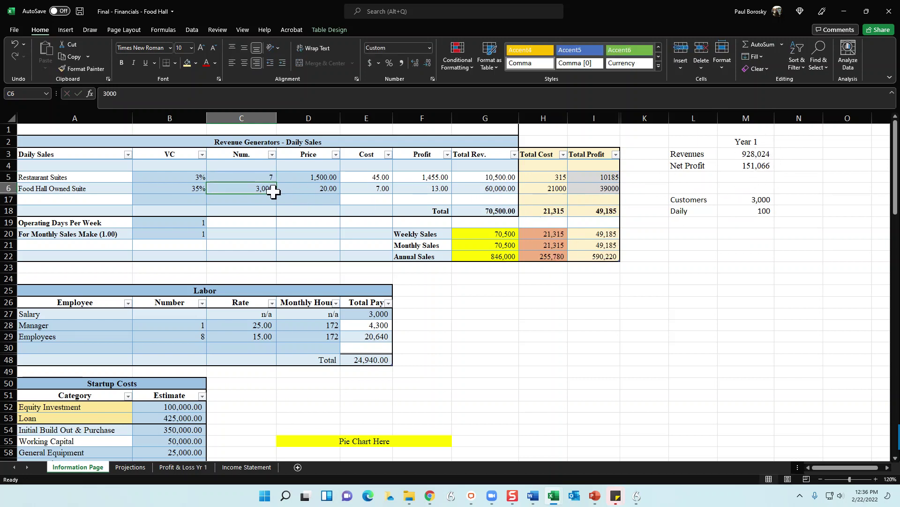
pyautogui.click(306, 189)
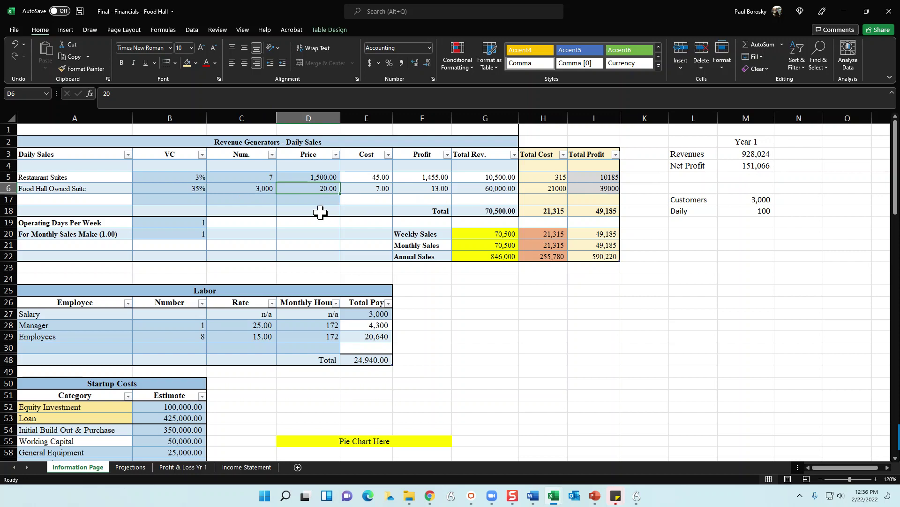
pyautogui.click(322, 178)
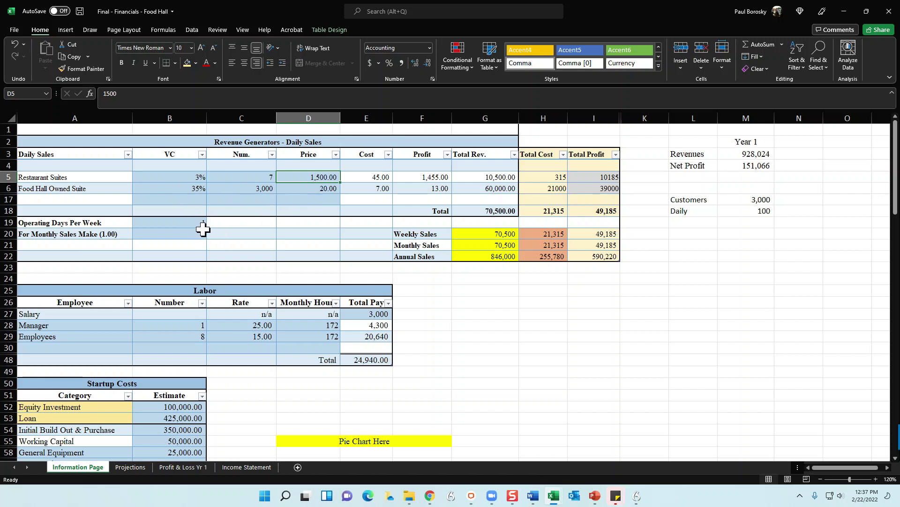
# Change the revenue table's title to "Revenue Generators - Monthly Sales"
pyautogui.click(299, 141)
pyautogui.click(173, 93)
pyautogui.doubleClick(173, 93)
pyautogui.write('Monthly')
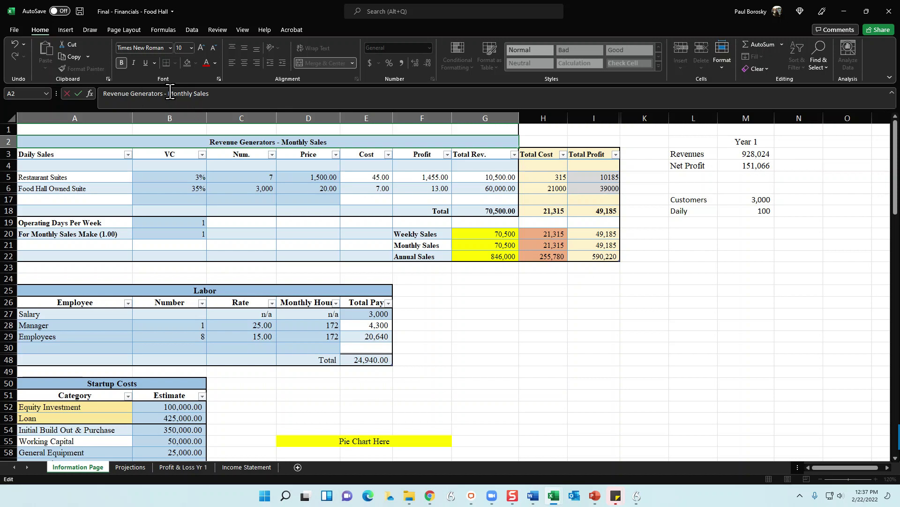
pyautogui.click(312, 165)
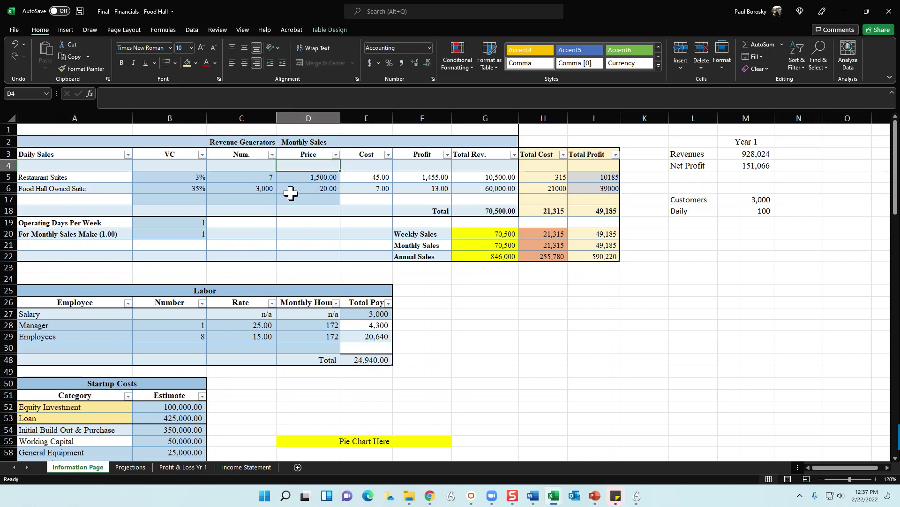
# Examine the price and cost cells of both revenue sources and the Total Rev. sum in the revenue table
pyautogui.click(326, 180)
pyautogui.click(326, 186)
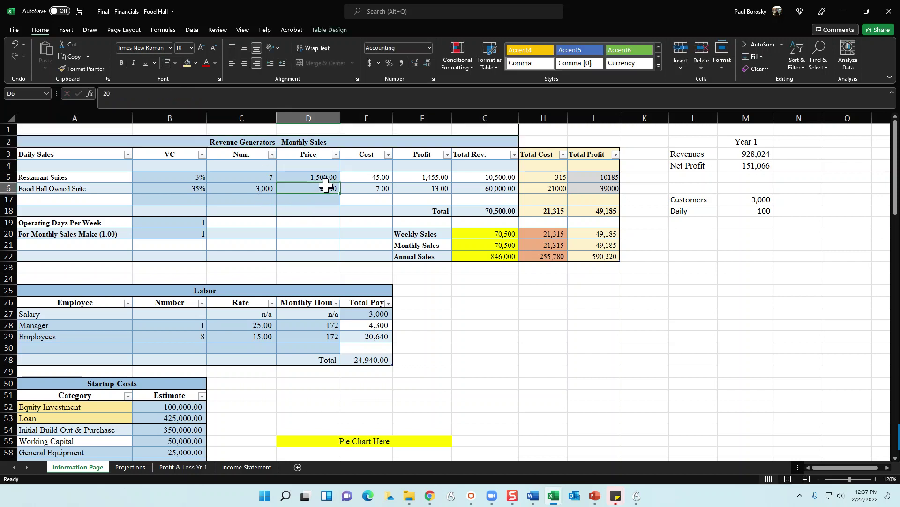
pyautogui.click(322, 178)
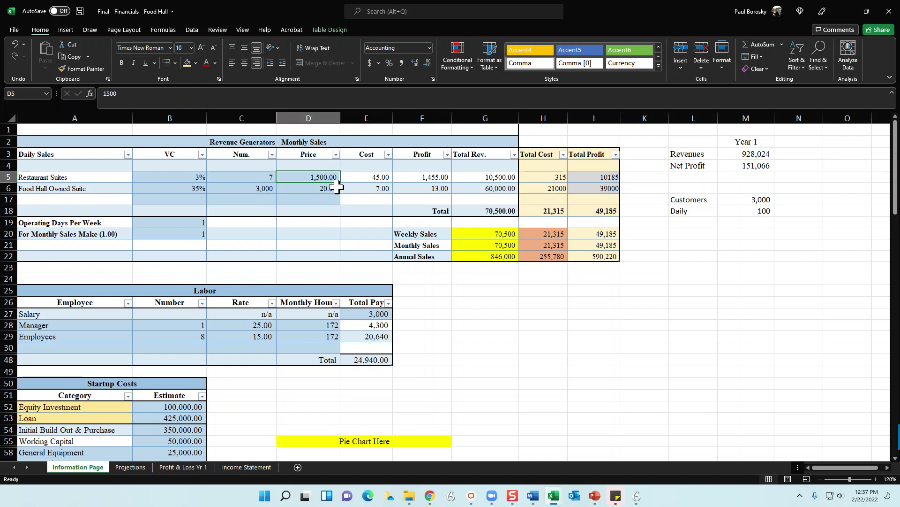
pyautogui.click(308, 189)
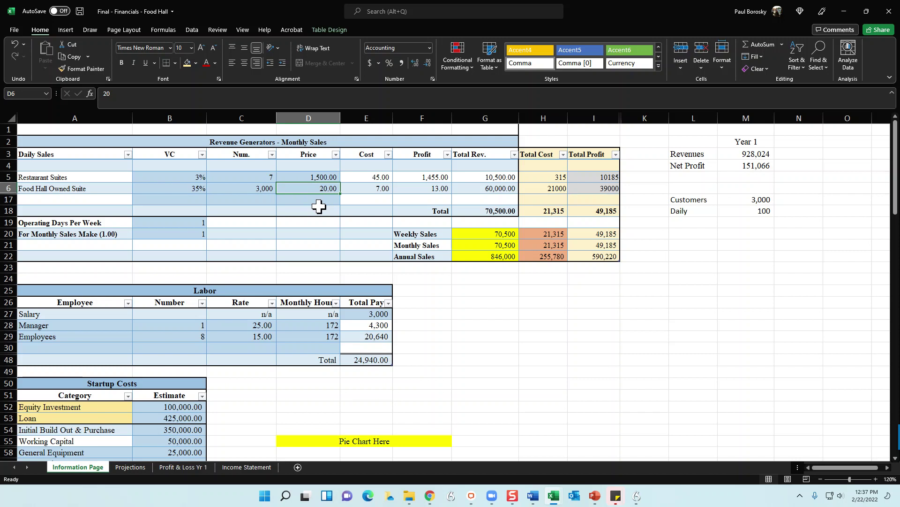
pyautogui.click(365, 178)
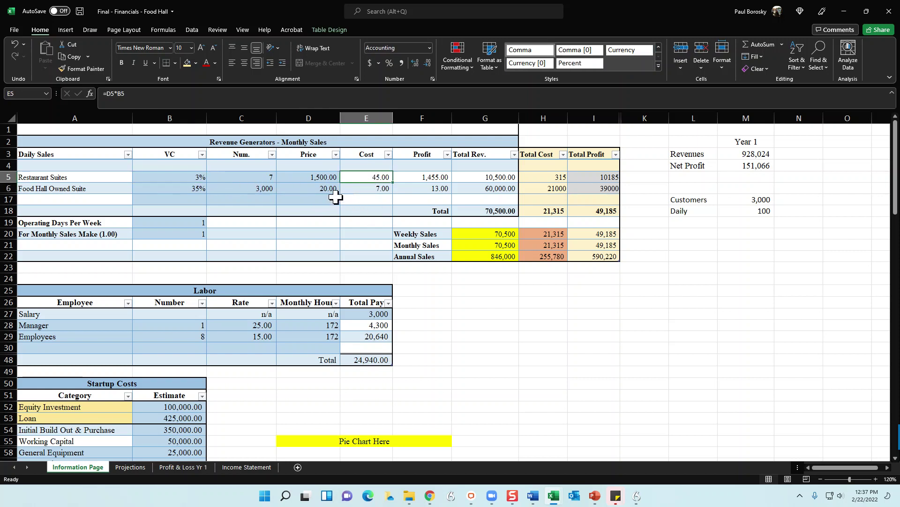
pyautogui.click(369, 189)
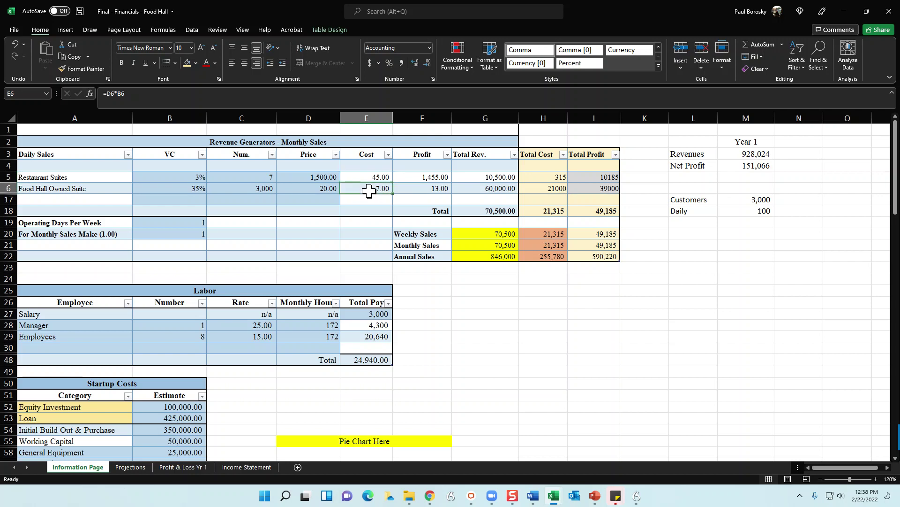
pyautogui.click(497, 211)
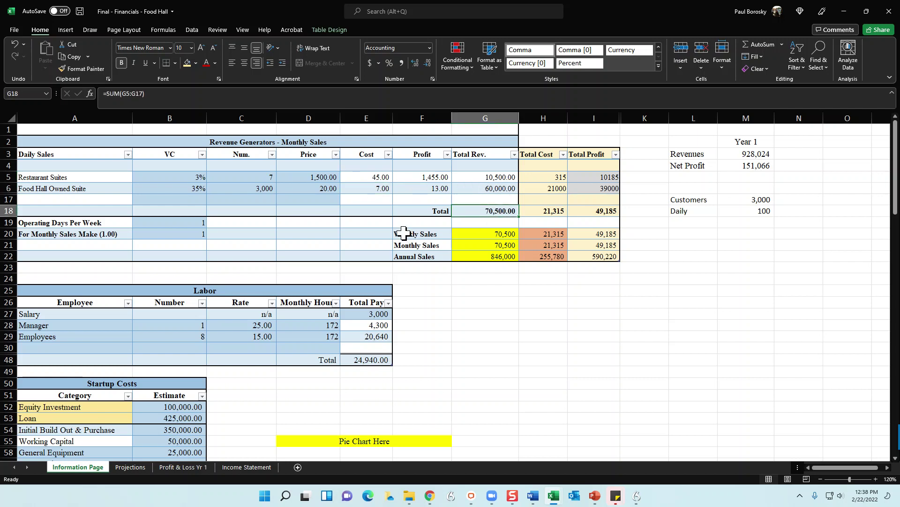
pyautogui.click(259, 268)
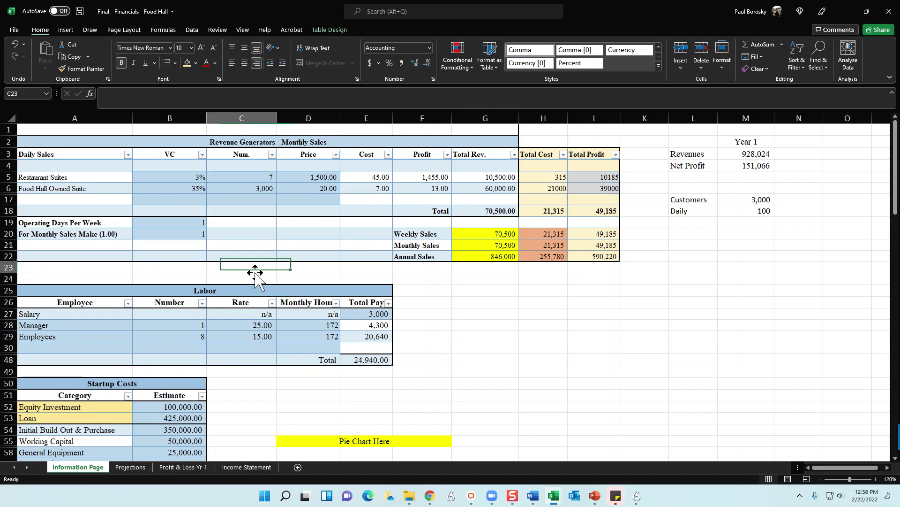
# Check the Operating Days Per Week and For Monthly Sales settings and the Num. values of both revenue sources
pyautogui.click(196, 225)
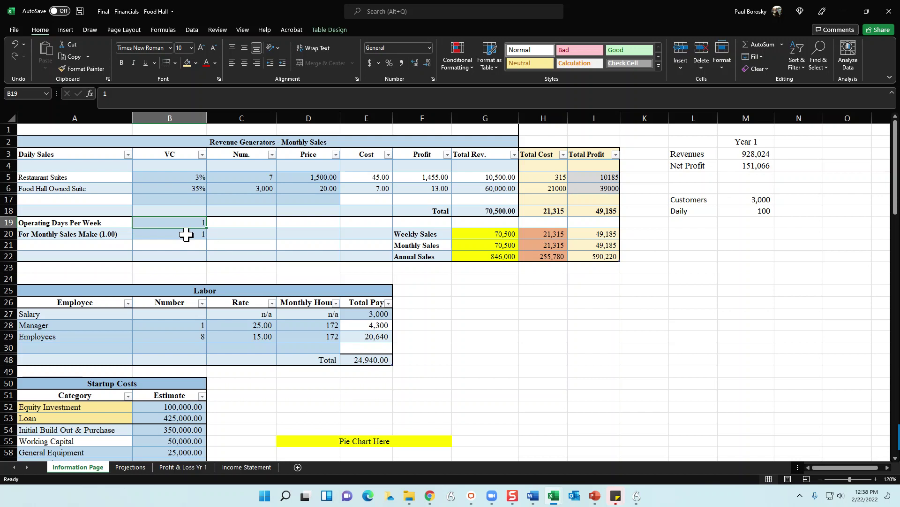
pyautogui.click(190, 233)
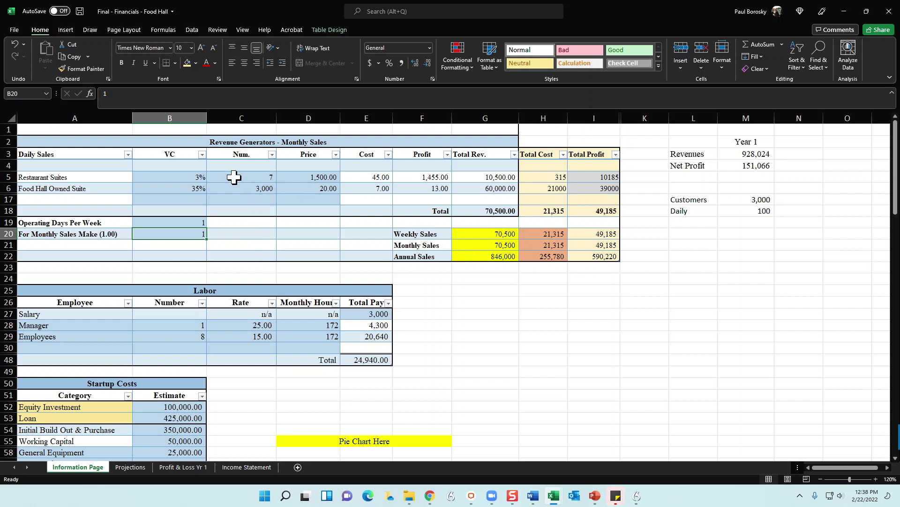
pyautogui.click(252, 186)
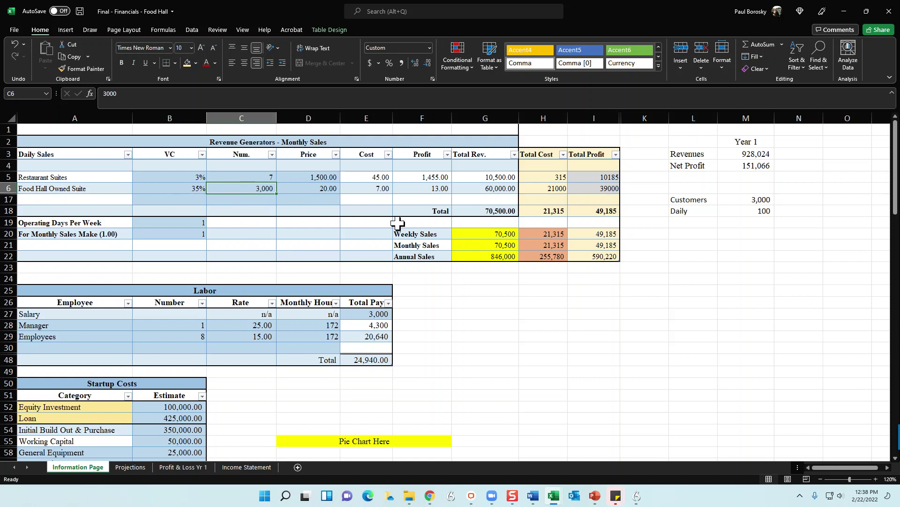
pyautogui.click(256, 177)
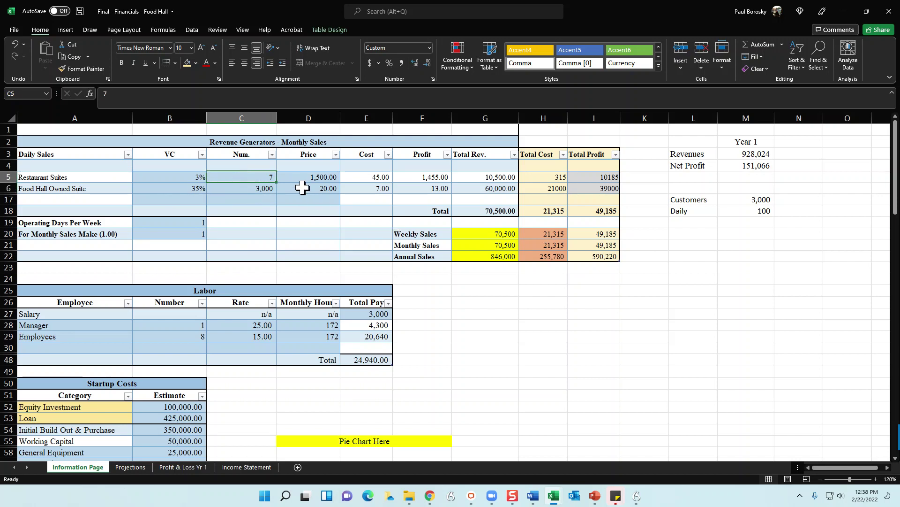
# Clear the Food Hall Owned Suite's Num. value and undo the deletion
pyautogui.click(261, 187)
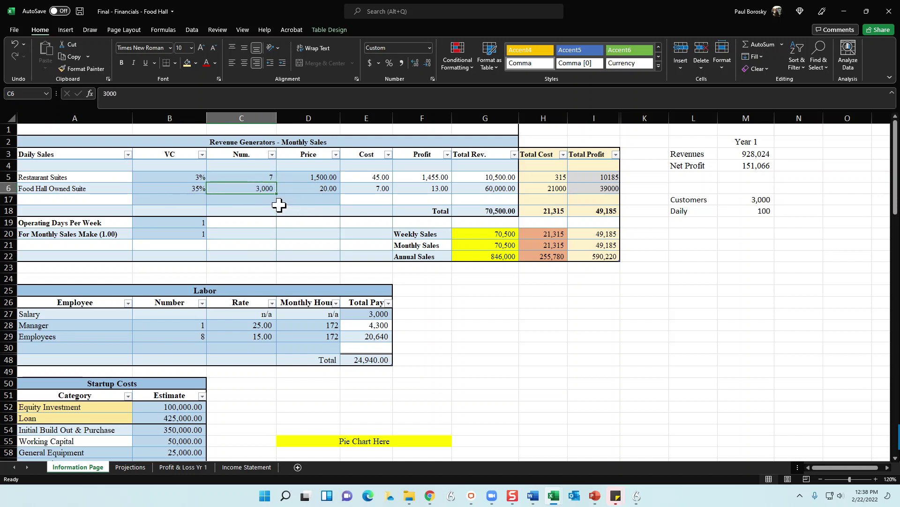
pyautogui.press('Delete')
pyautogui.press('Return')
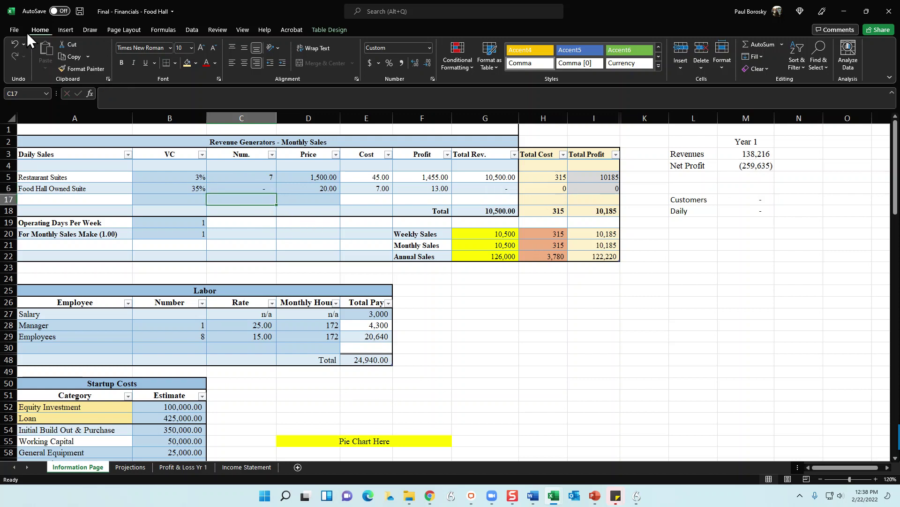
pyautogui.click(15, 41)
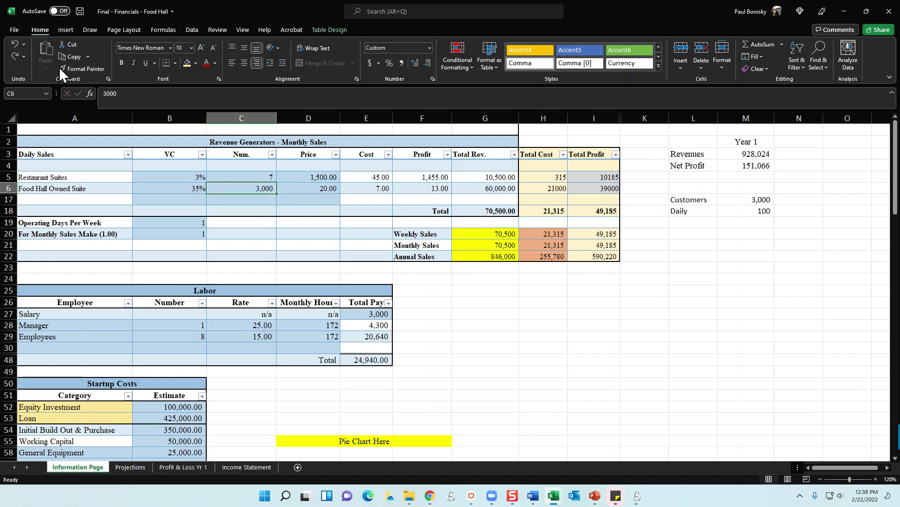
# Review the Restaurant Suites' Num. value and the two sales-period settings below the revenue table
pyautogui.click(246, 174)
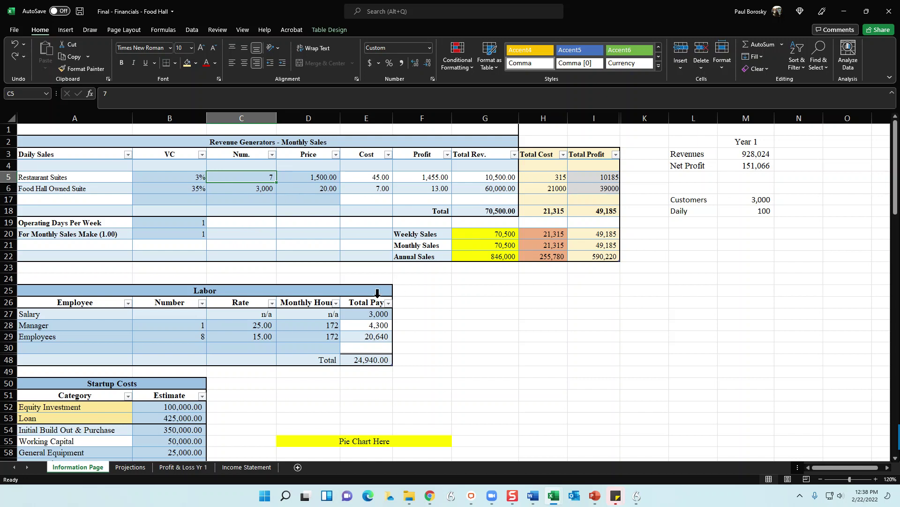
pyautogui.click(458, 359)
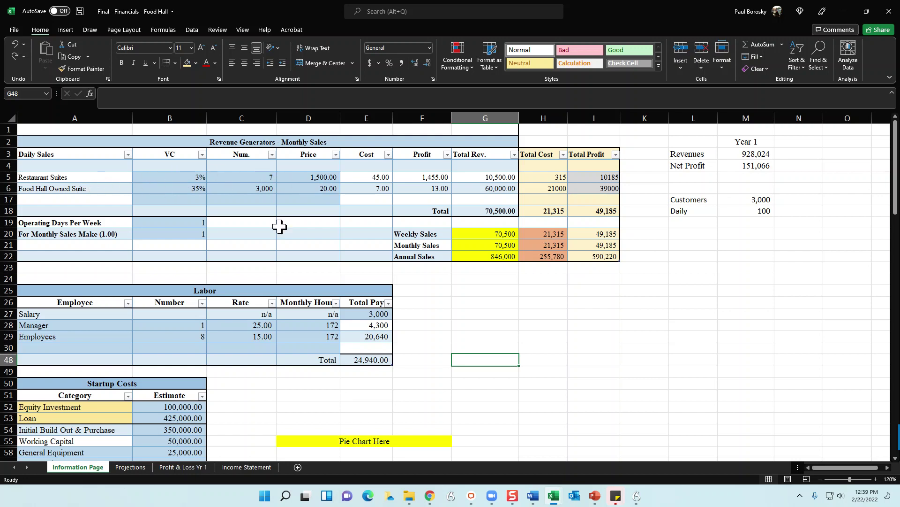
pyautogui.moveTo(195, 223); pyautogui.dragTo(188, 234)
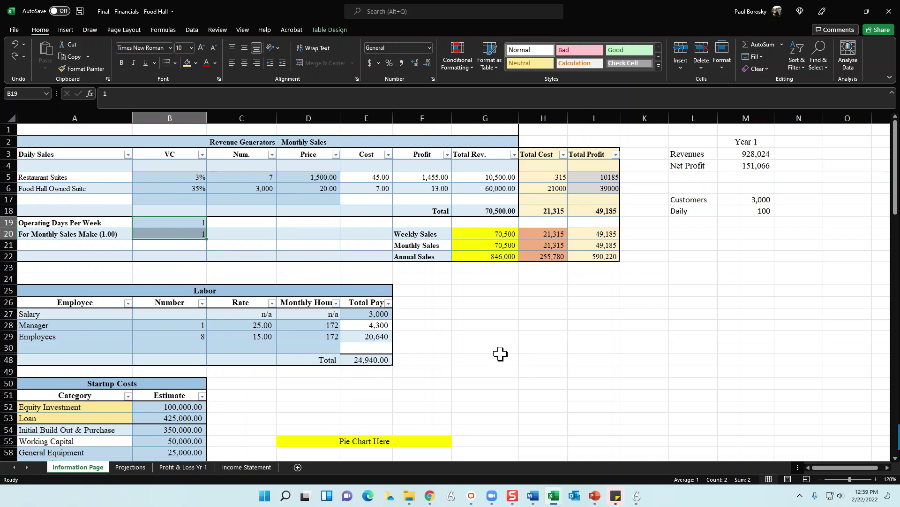
pyautogui.click(477, 348)
# Examine the salary's total pay and the manager's number, rate and monthly hours in the Labor table
pyautogui.scroll(-3, 281, 344)
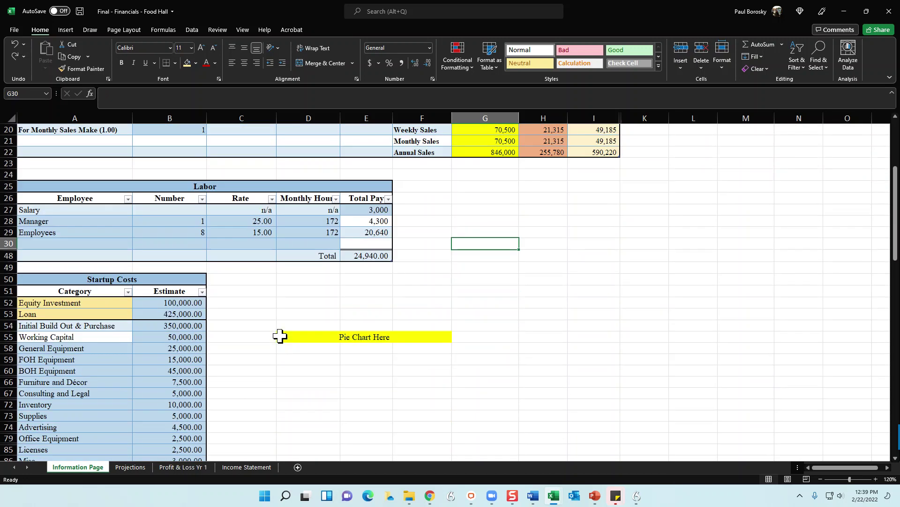
pyautogui.scroll(-1, 280, 338)
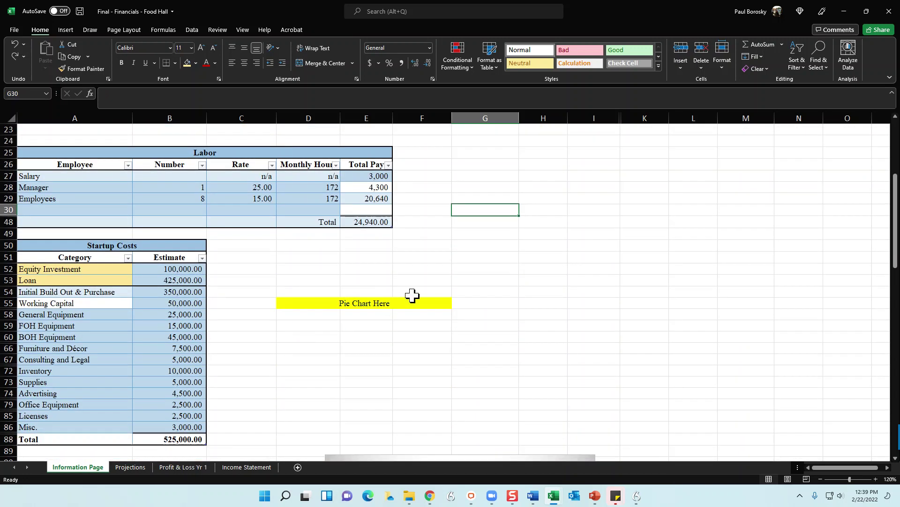
pyautogui.click(391, 177)
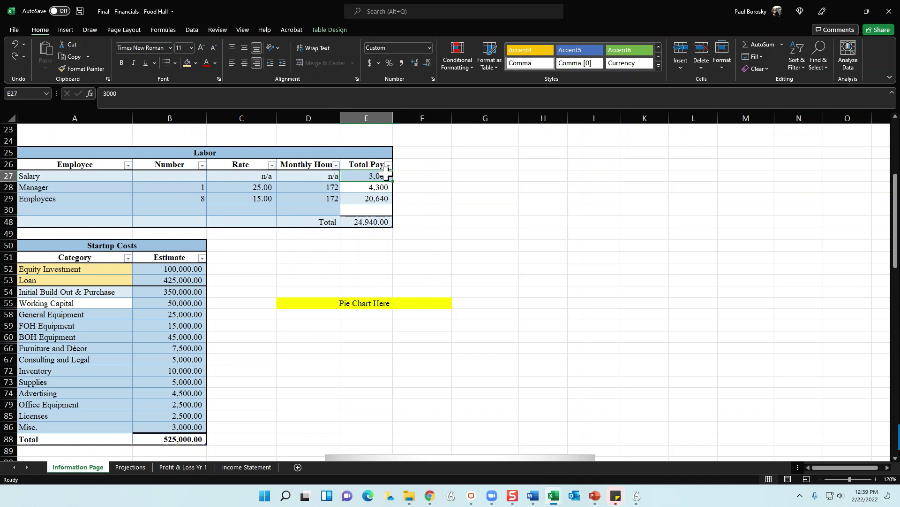
pyautogui.click(190, 184)
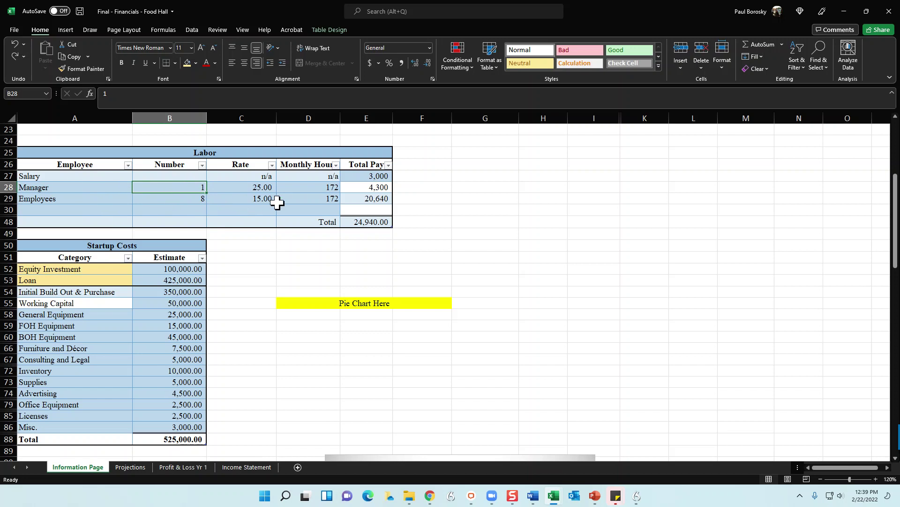
pyautogui.click(246, 187)
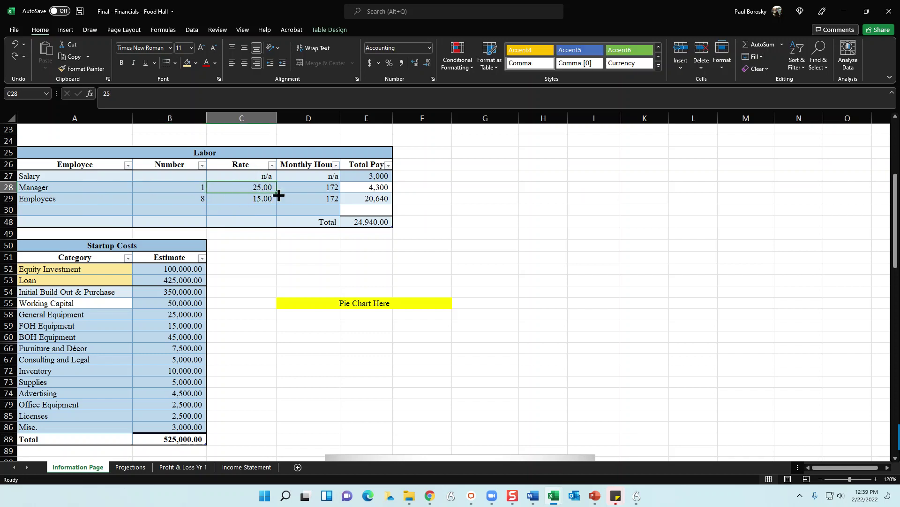
pyautogui.click(309, 186)
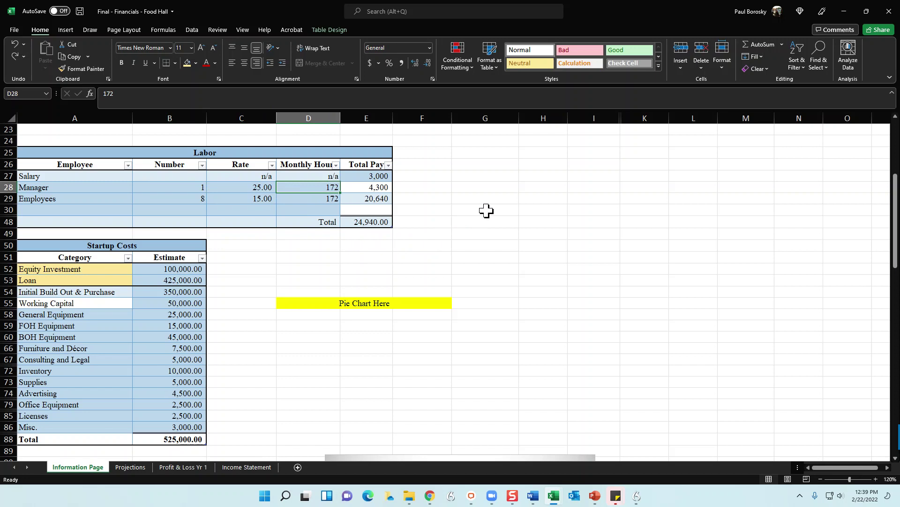
# Calculate half of the manager's monthly hours in cell H28, dividing cell D28 by 2
pyautogui.click(523, 188)
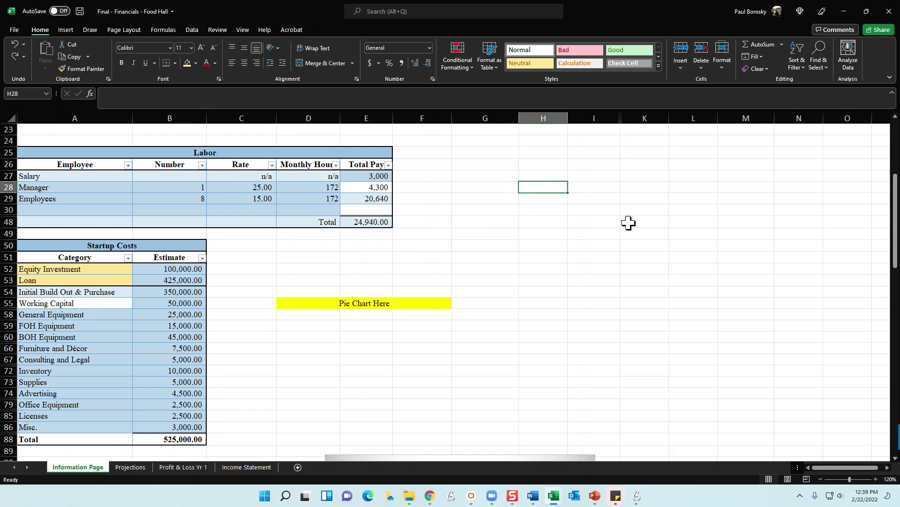
pyautogui.write('=')
pyautogui.write('/2')
pyautogui.press('Return')
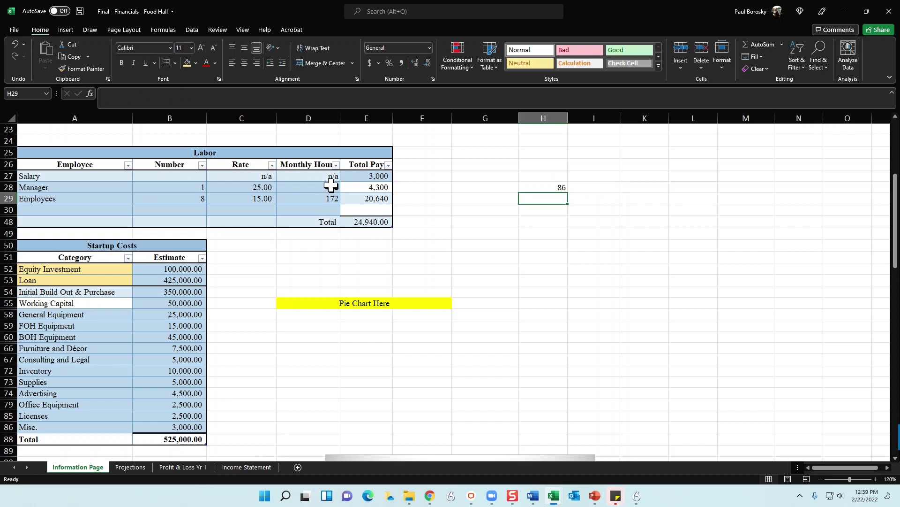
# Try setting the manager's monthly hours to 86 and undo the change
pyautogui.click(331, 187)
pyautogui.write('86')
pyautogui.press('Return')
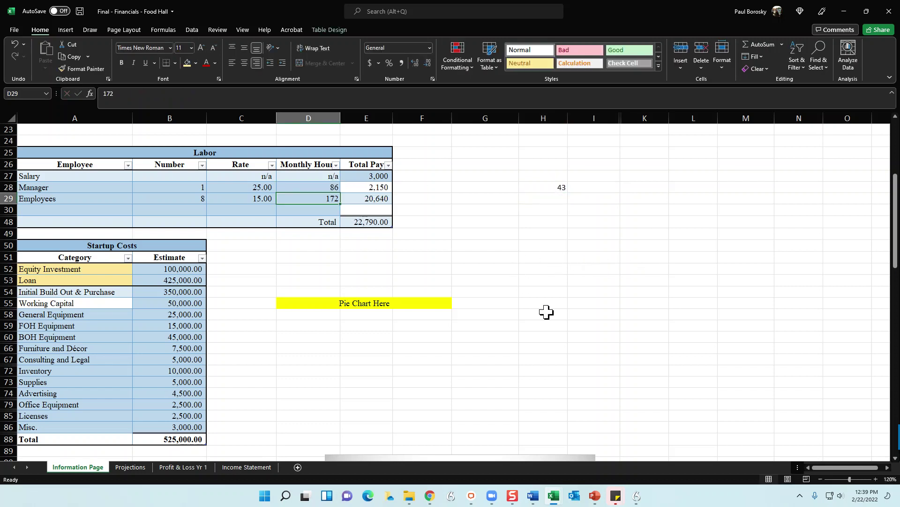
pyautogui.click(14, 43)
pyautogui.moveTo(507, 280); pyautogui.dragTo(507, 270)
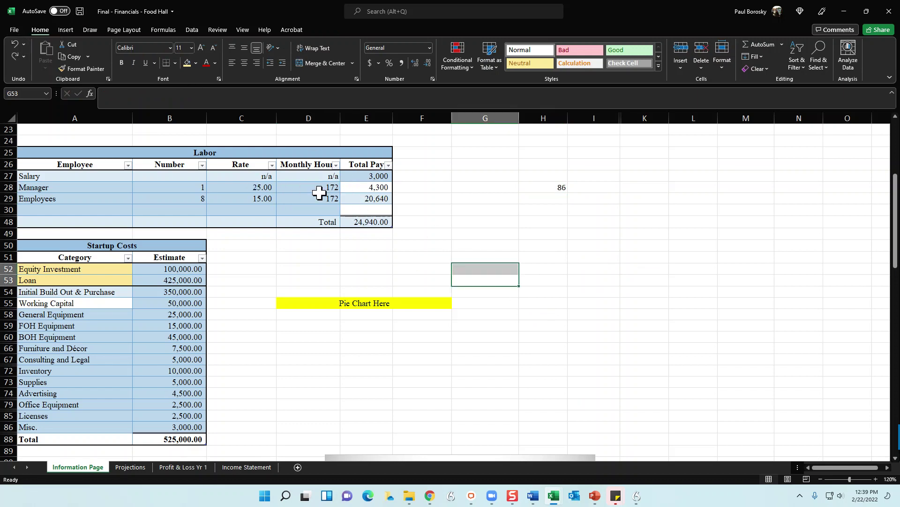
# Examine the number, rate, monthly hours and total pay formula of the Manager and Employees rows in the Labor table
pyautogui.click(375, 187)
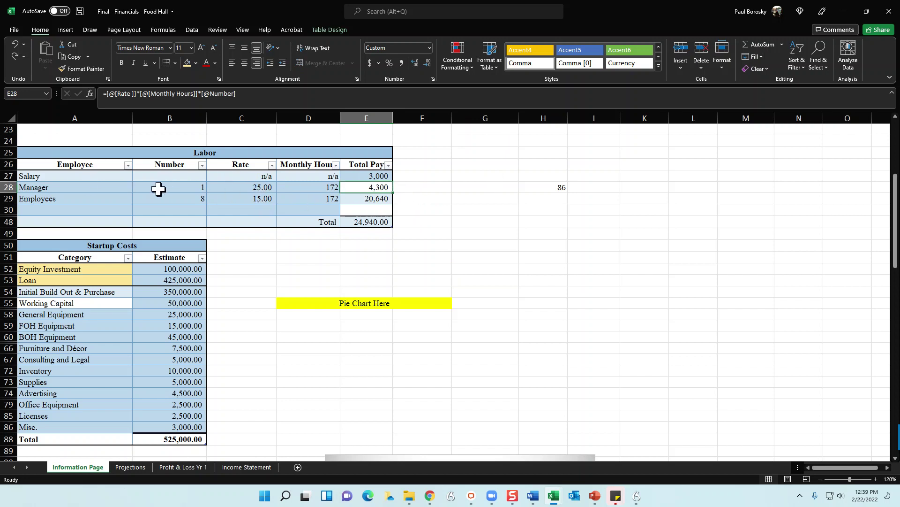
pyautogui.click(183, 187)
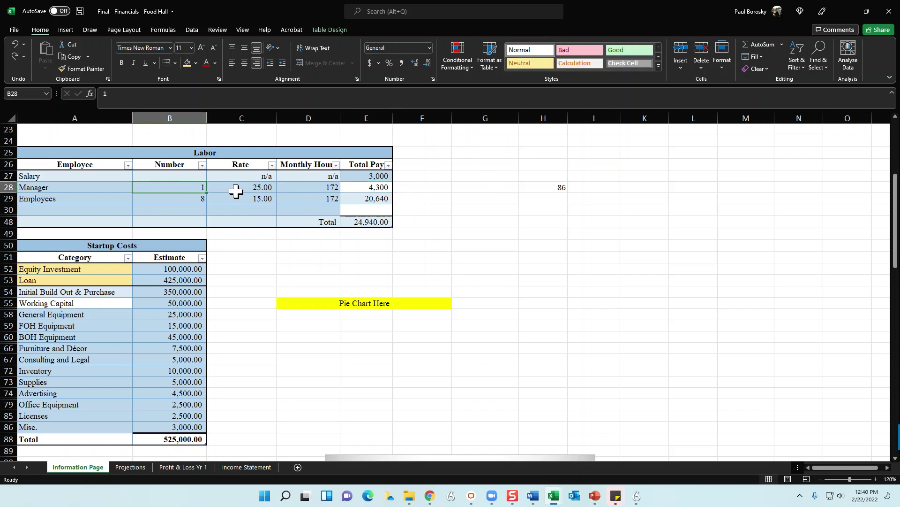
pyautogui.click(235, 187)
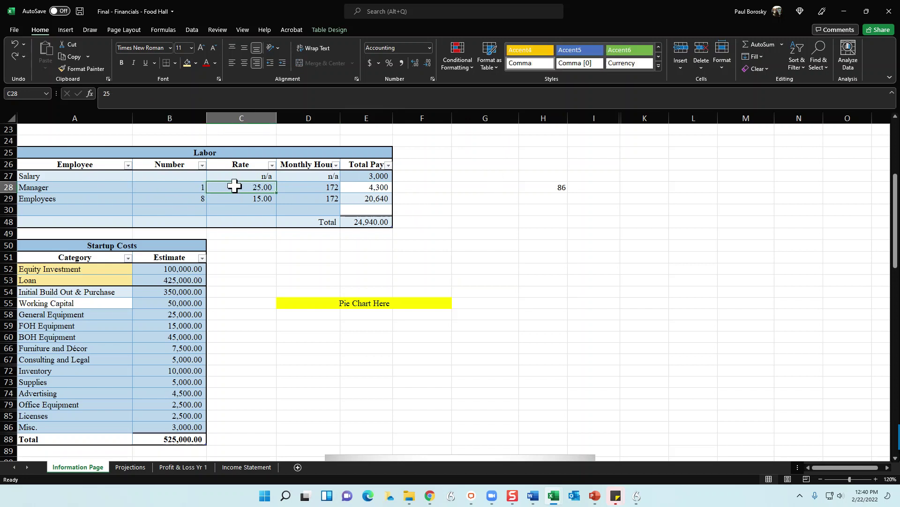
pyautogui.click(328, 188)
pyautogui.click(510, 235)
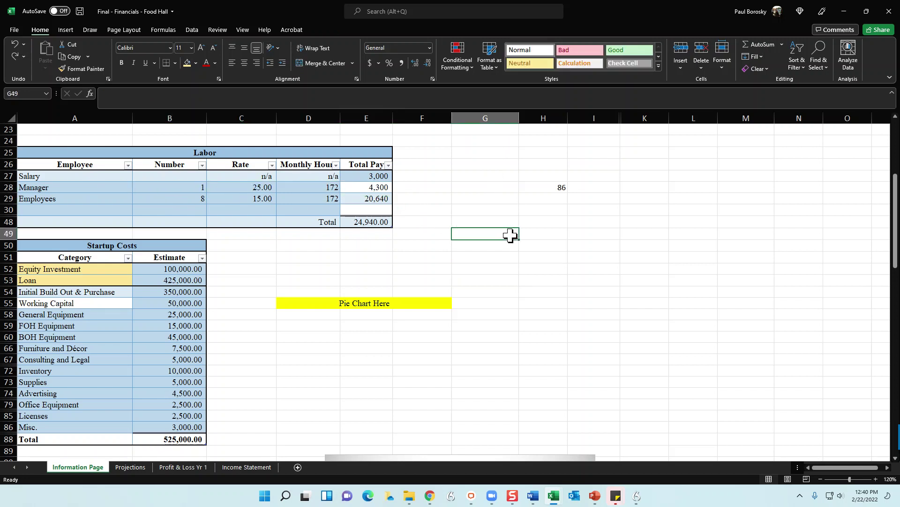
pyautogui.click(389, 186)
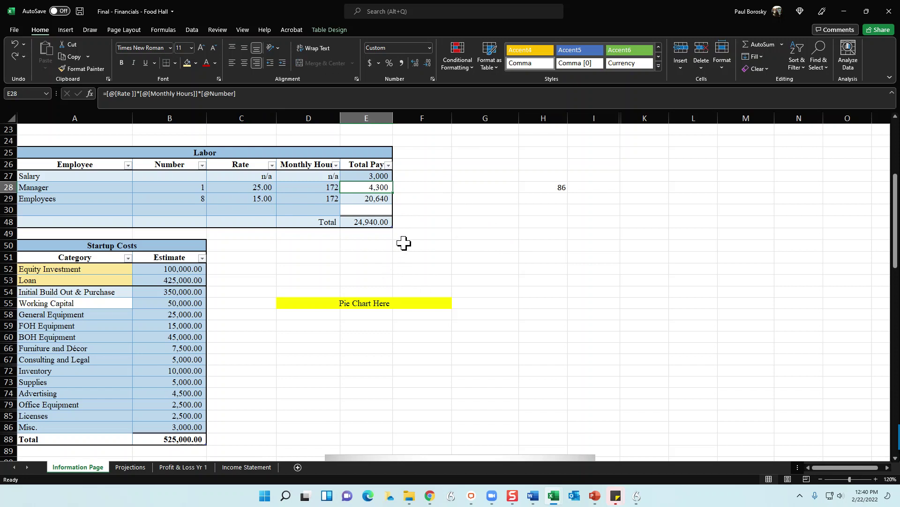
pyautogui.click(180, 199)
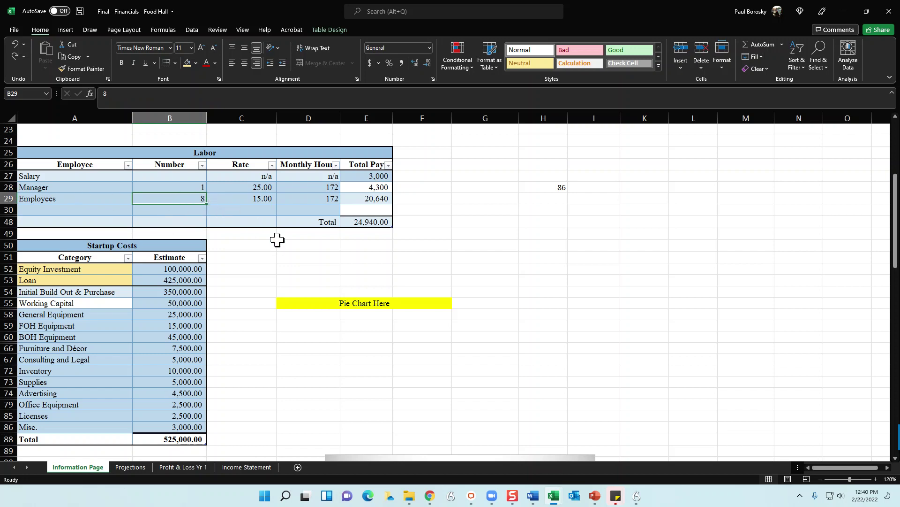
pyautogui.press('Right')
pyautogui.press('Right')
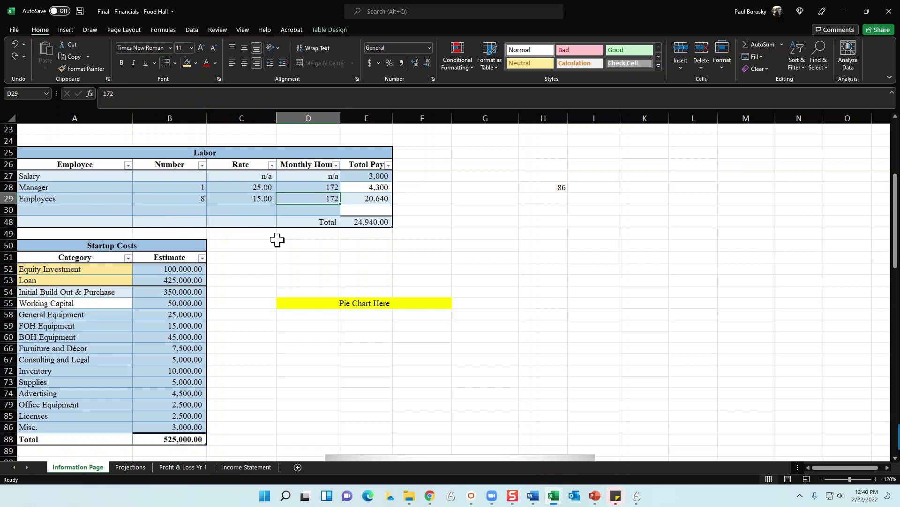
pyautogui.press('Right')
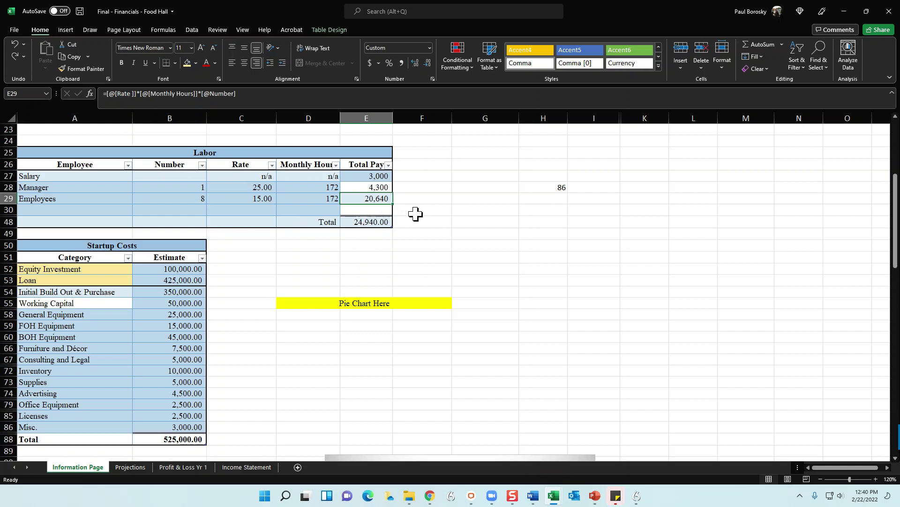
# Examine the sum formula of the Labor table's total and the manager's total pay formula
pyautogui.click(386, 222)
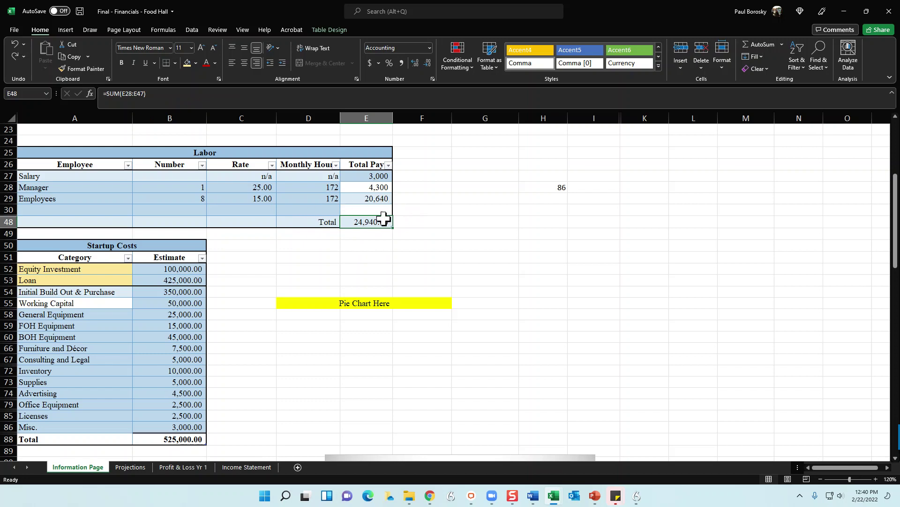
pyautogui.click(381, 187)
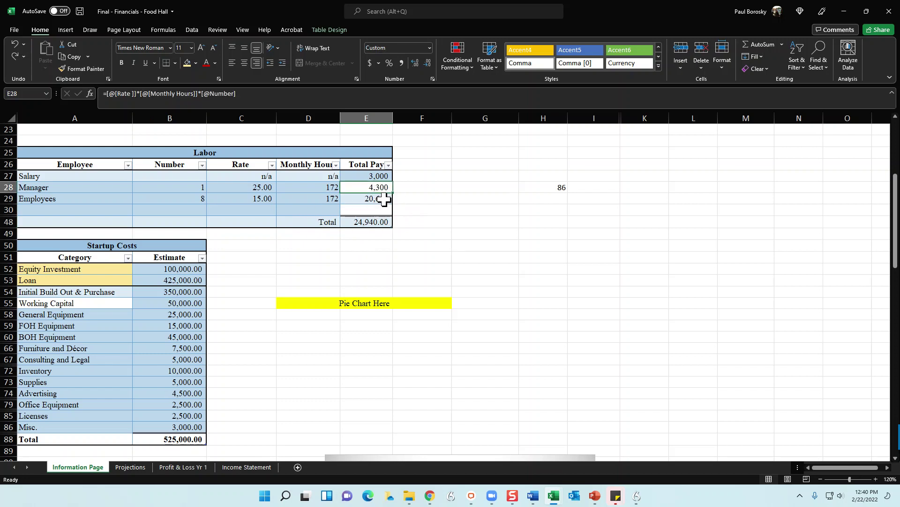
pyautogui.click(377, 218)
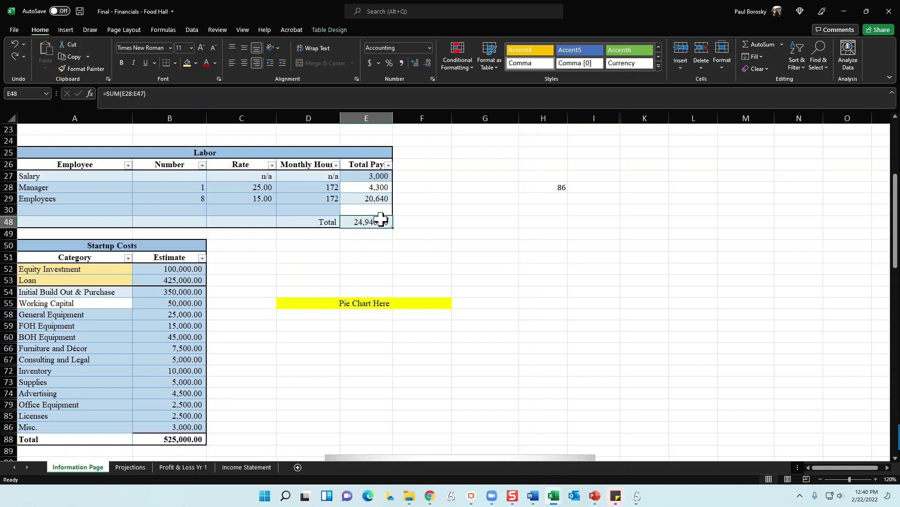
# Examine how the Month 1 Salary and Labor expenses on the Profit & Loss Yr 1 sheet link to the Information Page
pyautogui.click(132, 467)
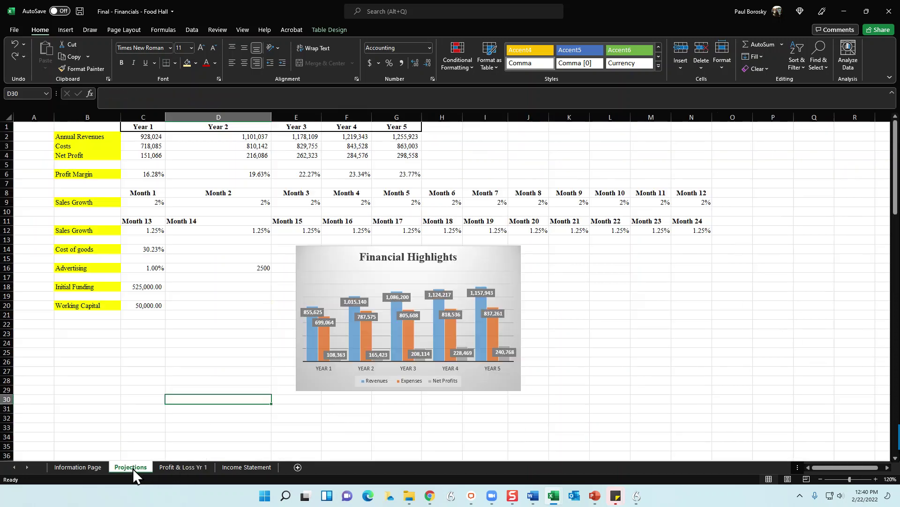
pyautogui.click(167, 465)
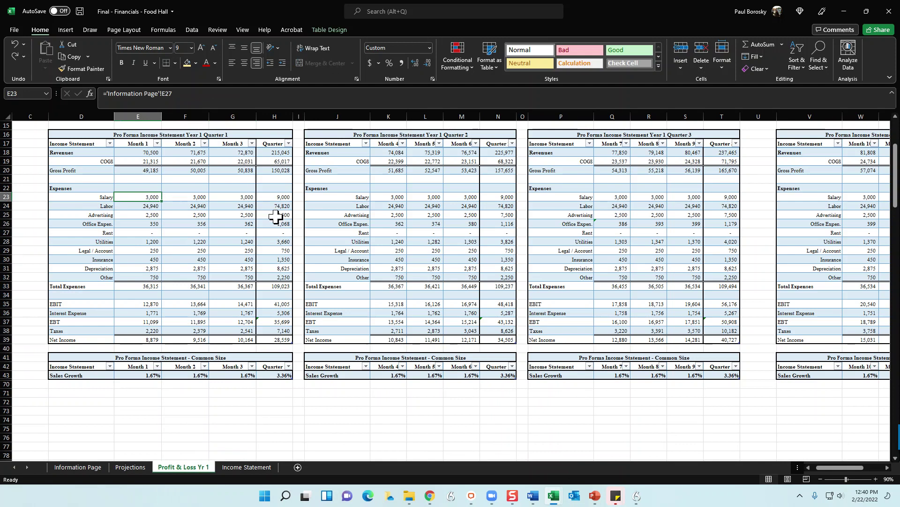
pyautogui.click(147, 206)
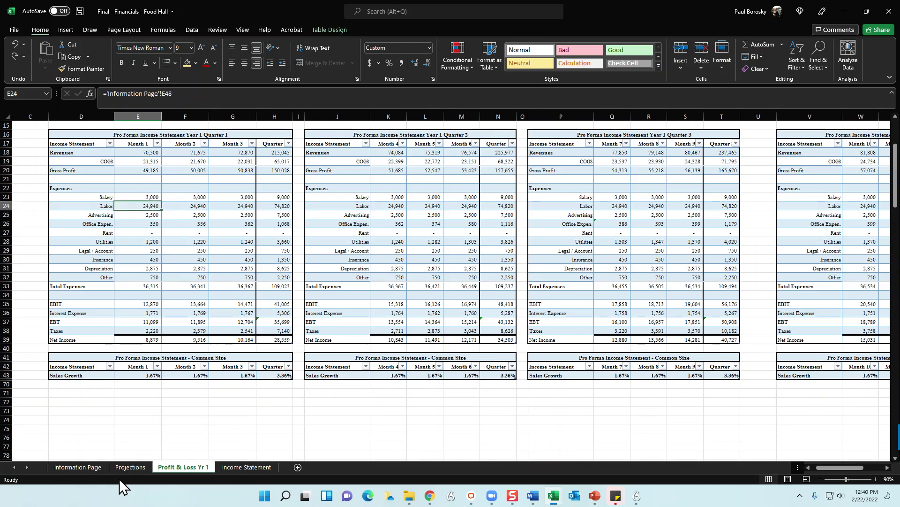
pyautogui.click(154, 197)
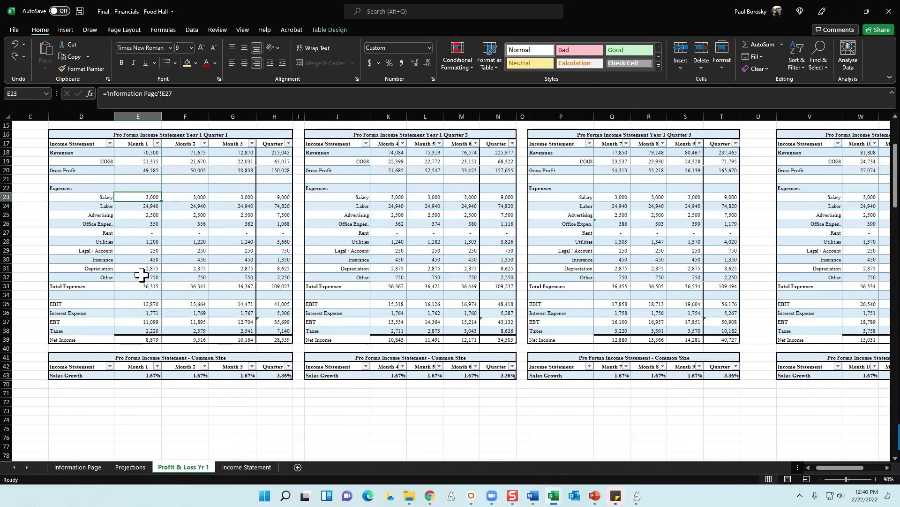
pyautogui.click(146, 207)
# Return to the Information Page and compare the salary's total pay cell with the Labor table's total formula
pyautogui.click(85, 468)
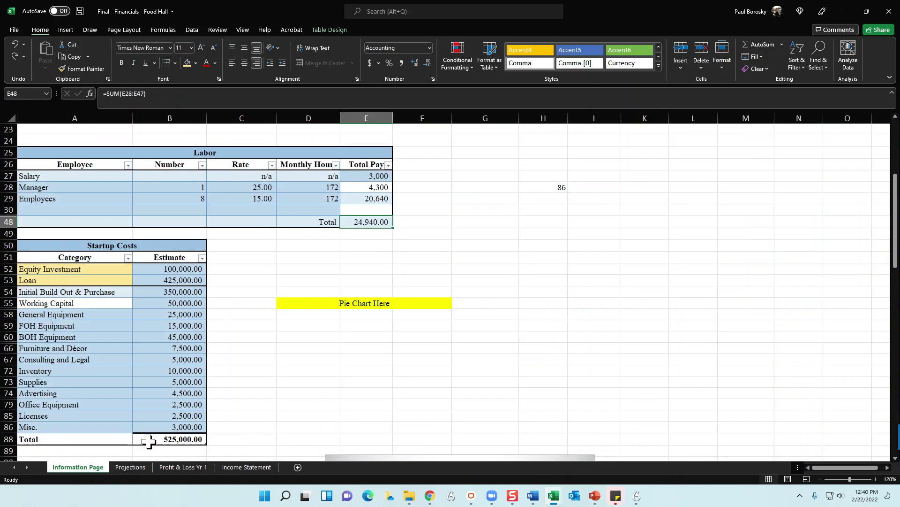
pyautogui.click(374, 178)
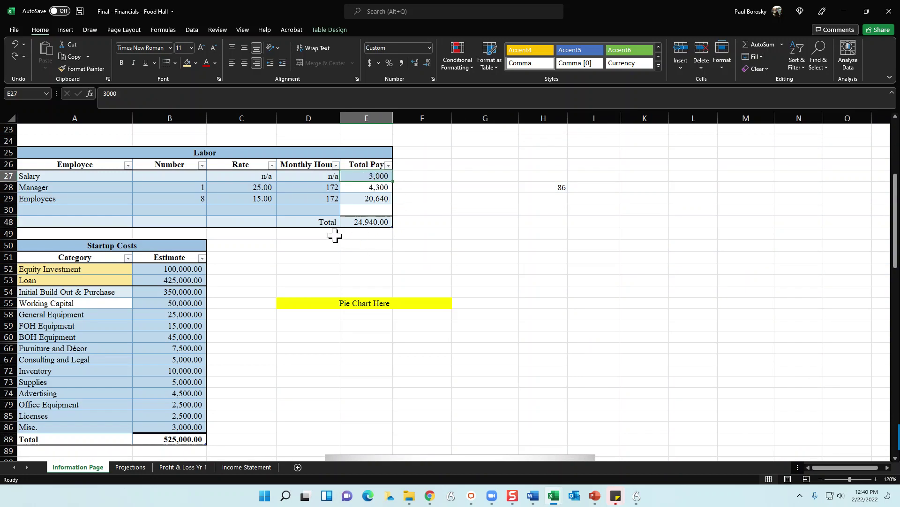
pyautogui.click(373, 222)
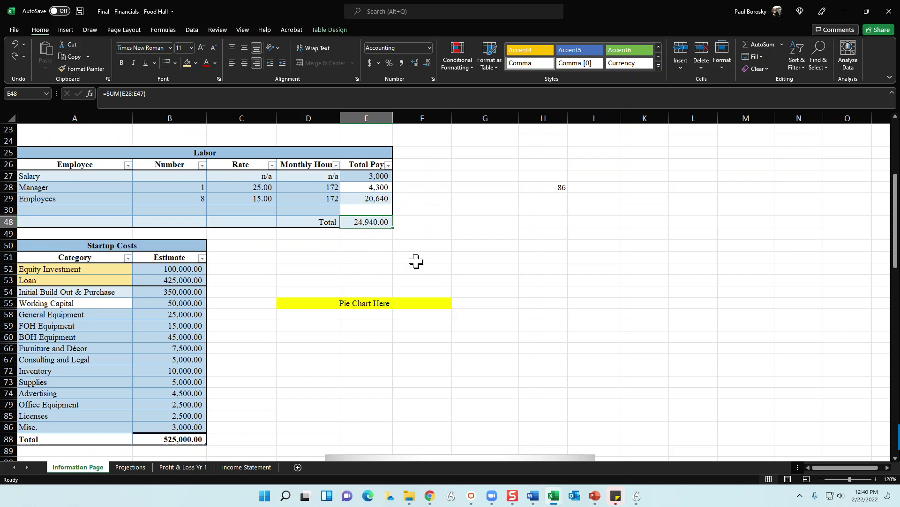
# Examine the Equity Investment and Loan estimates in the Startup Costs table, individually and as a combined selection
pyautogui.click(288, 267)
pyautogui.scroll(-2, 282, 277)
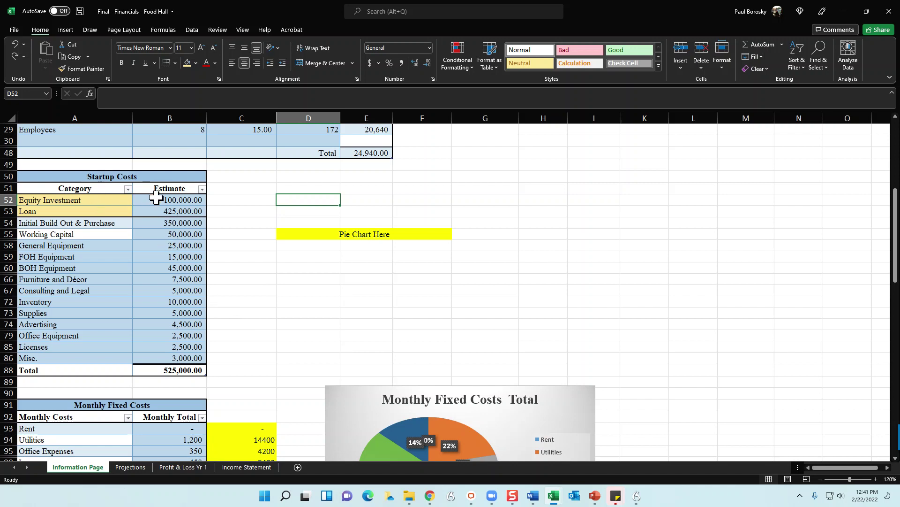
pyautogui.moveTo(172, 197); pyautogui.dragTo(172, 209)
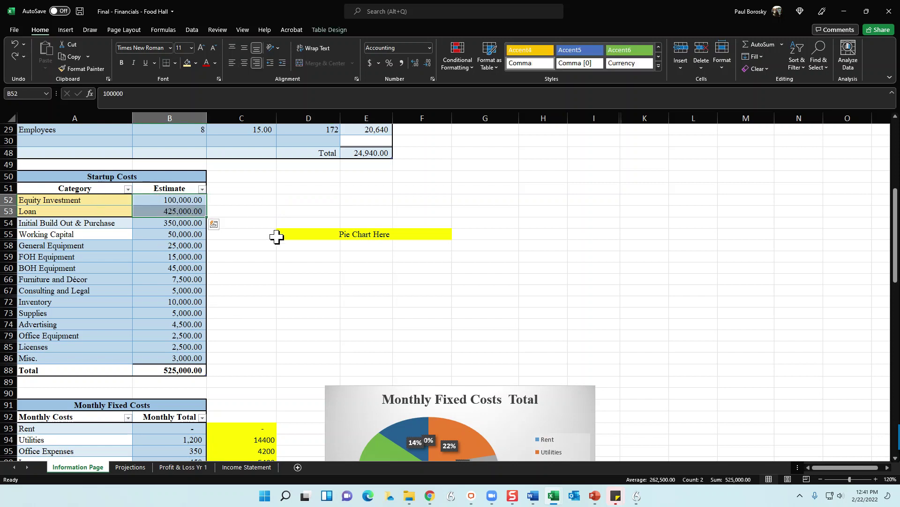
pyautogui.click(254, 210)
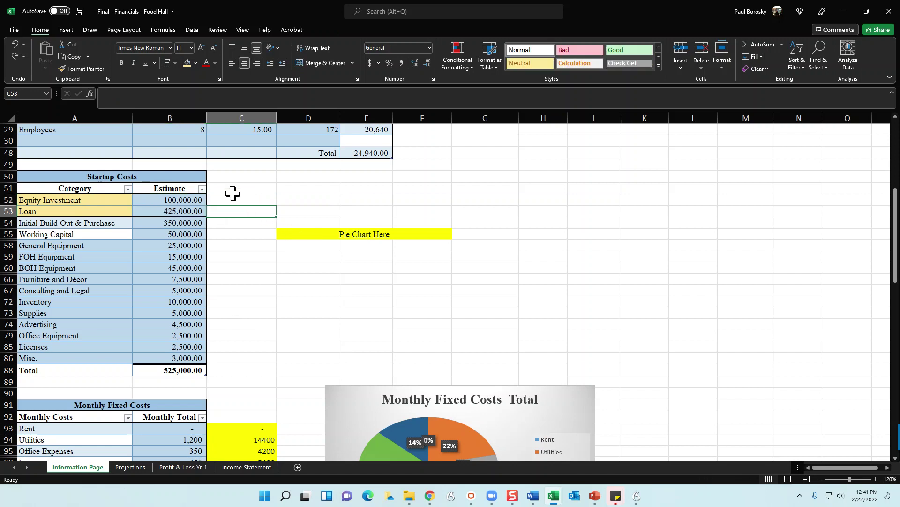
pyautogui.click(201, 199)
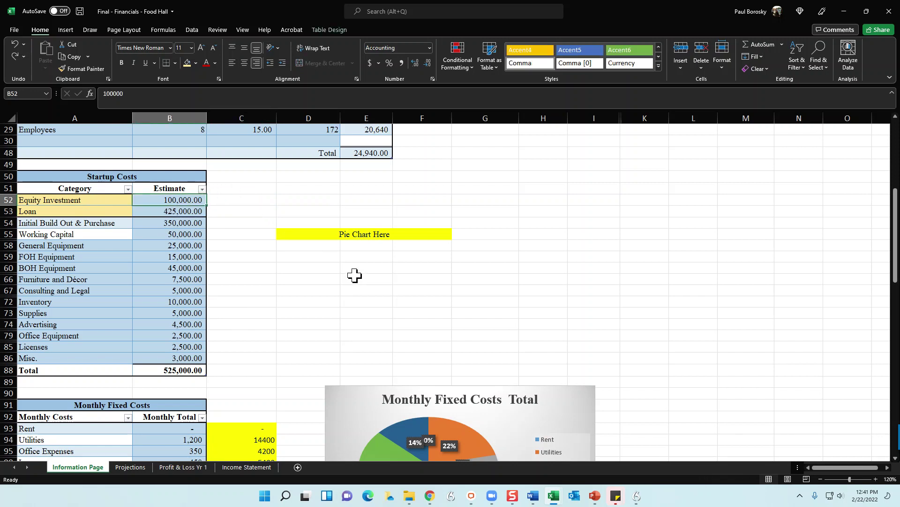
pyautogui.click(183, 212)
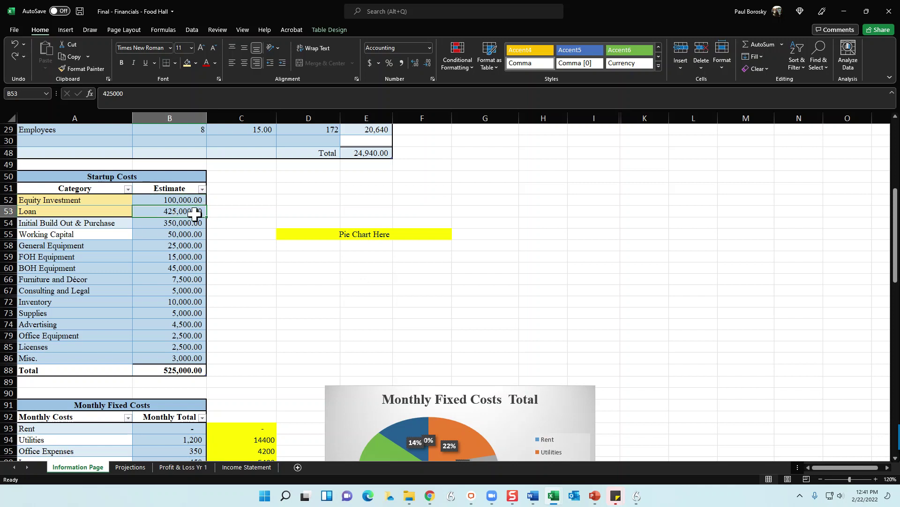
pyautogui.click(268, 234)
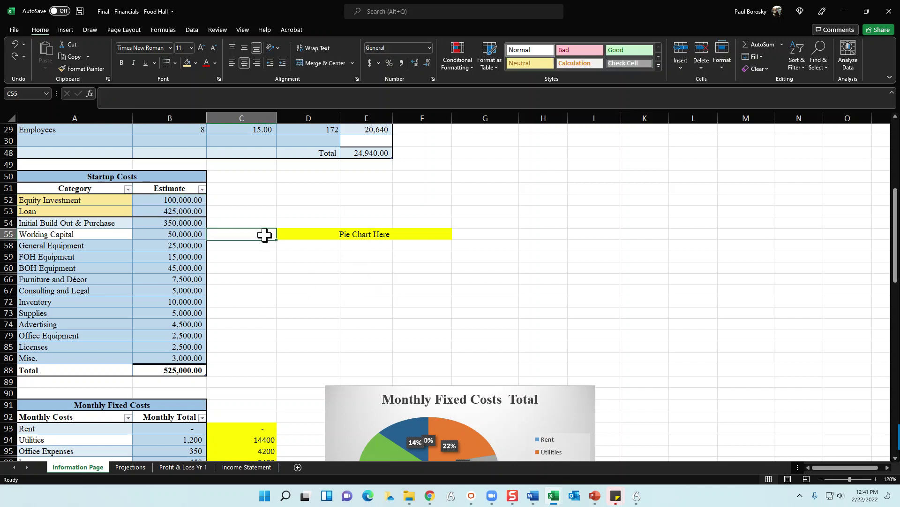
pyautogui.click(193, 201)
pyautogui.moveTo(187, 202); pyautogui.dragTo(188, 210)
pyautogui.click(182, 212)
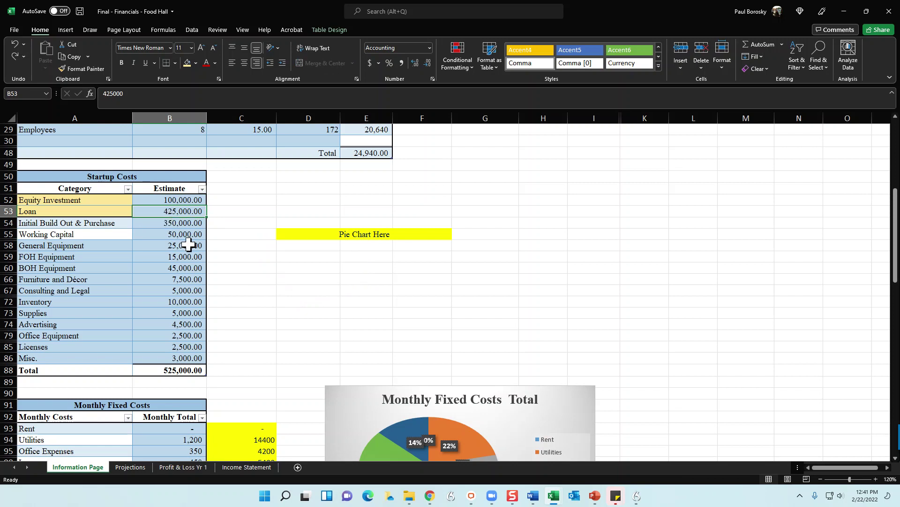
# Check the loan amount's source in Loan Information, and set the interest rate to 6% and the term to 15 years
pyautogui.scroll(-15, 187, 251)
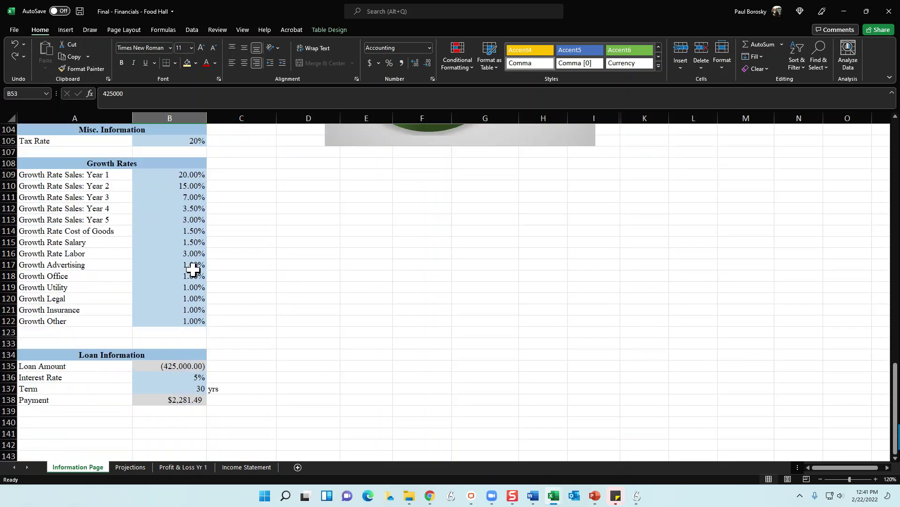
pyautogui.click(187, 275)
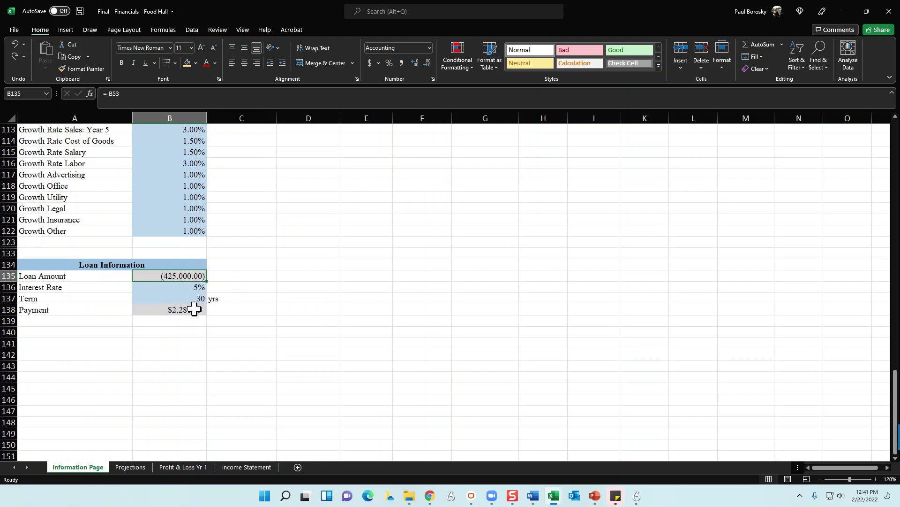
pyautogui.click(169, 288)
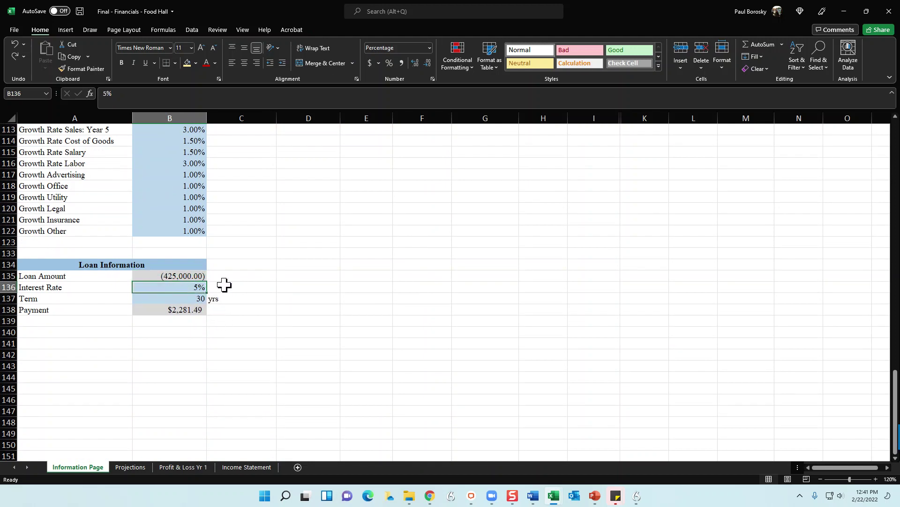
pyautogui.write('6')
pyautogui.press('Return')
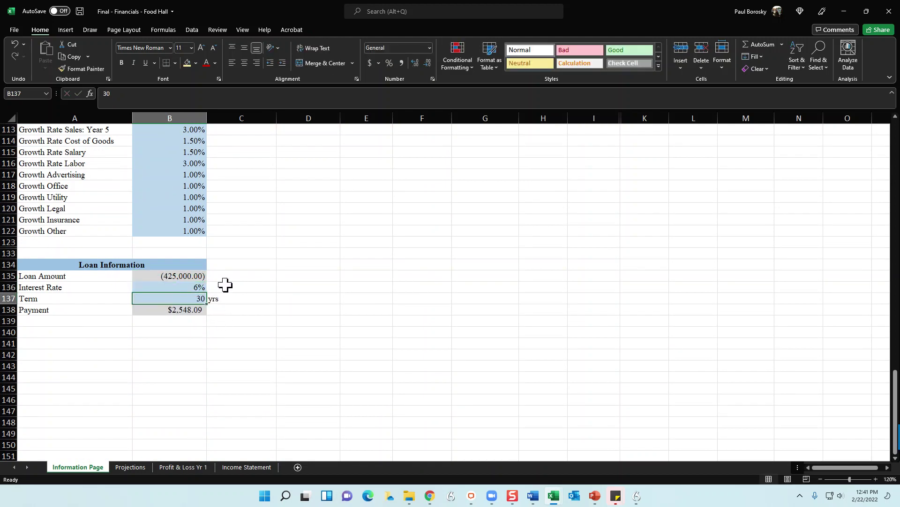
pyautogui.write('15')
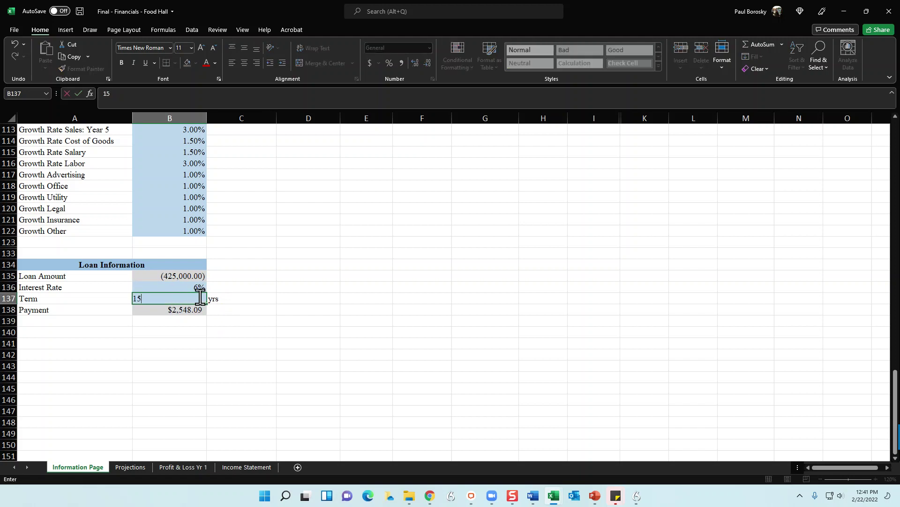
pyautogui.press('Return')
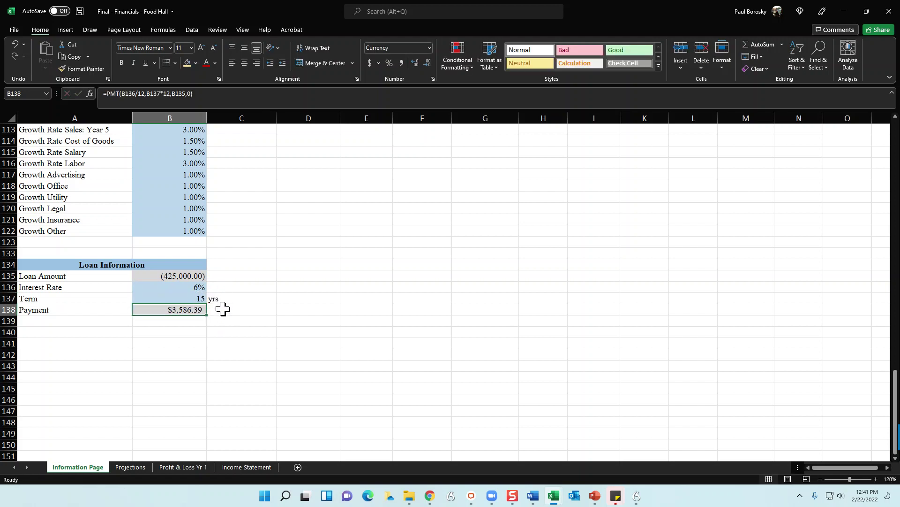
# Review the loan's interest rate, term and payment formula in the Loan Information section
pyautogui.moveTo(176, 287)
pyautogui.mouseDown()
pyautogui.moveTo(176, 298)
pyautogui.moveTo(186, 288)
pyautogui.mouseUp()
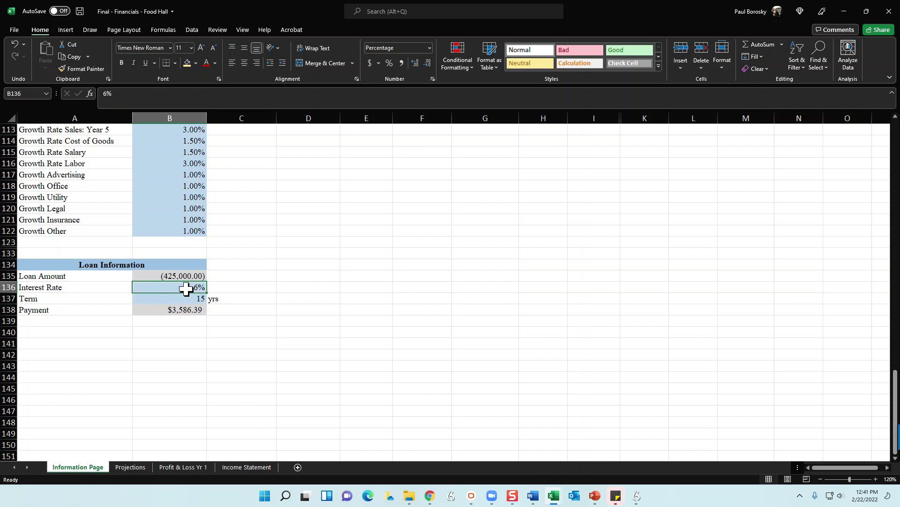
pyautogui.click(175, 298)
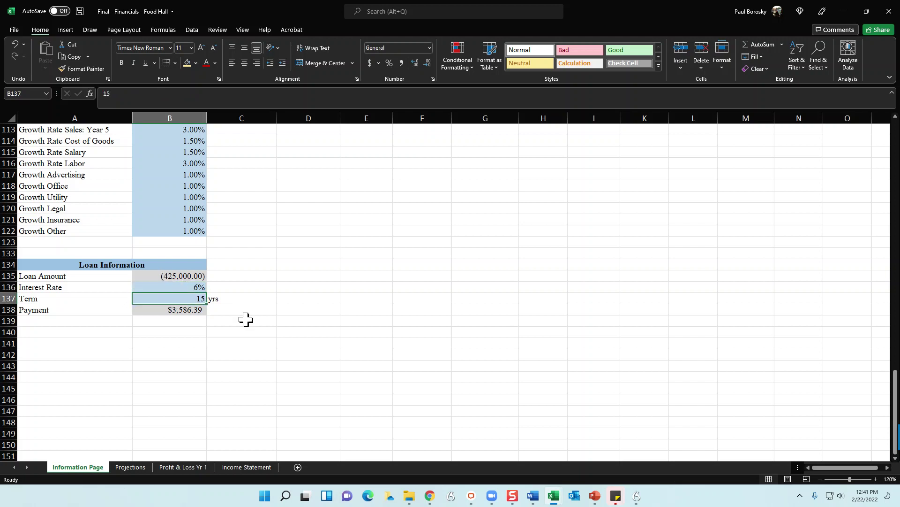
pyautogui.click(187, 310)
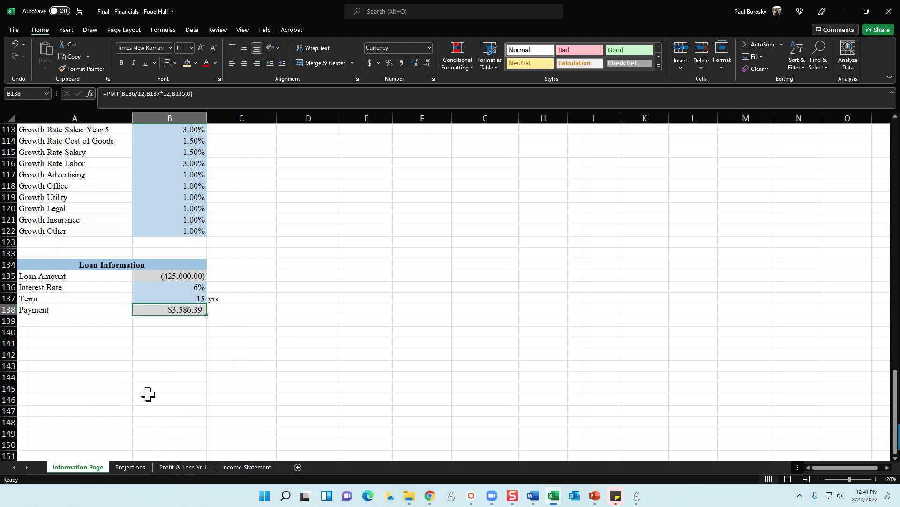
# Set the Equity Investment to 50,000 and the Loan to 450,000 in the Startup Costs table
pyautogui.scroll(15, 156, 379)
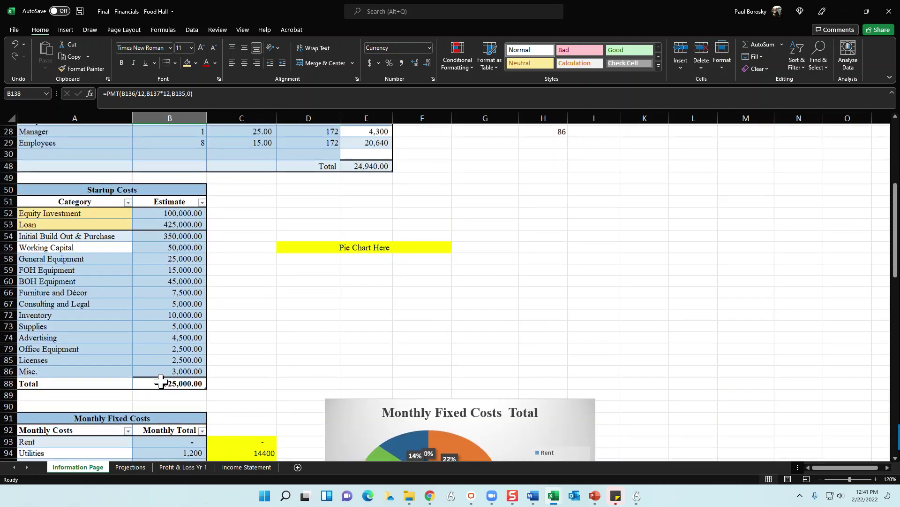
pyautogui.click(240, 264)
pyautogui.moveTo(187, 222); pyautogui.dragTo(183, 232)
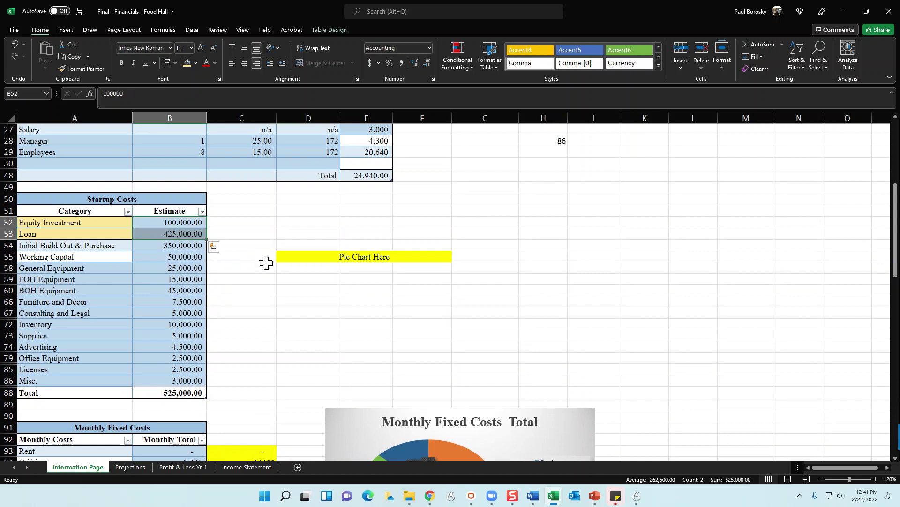
pyautogui.click(186, 222)
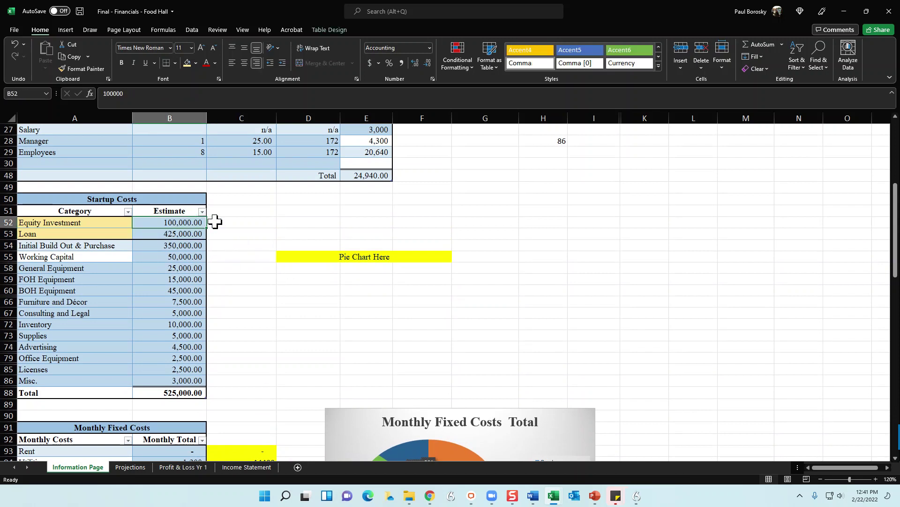
pyautogui.write('500')
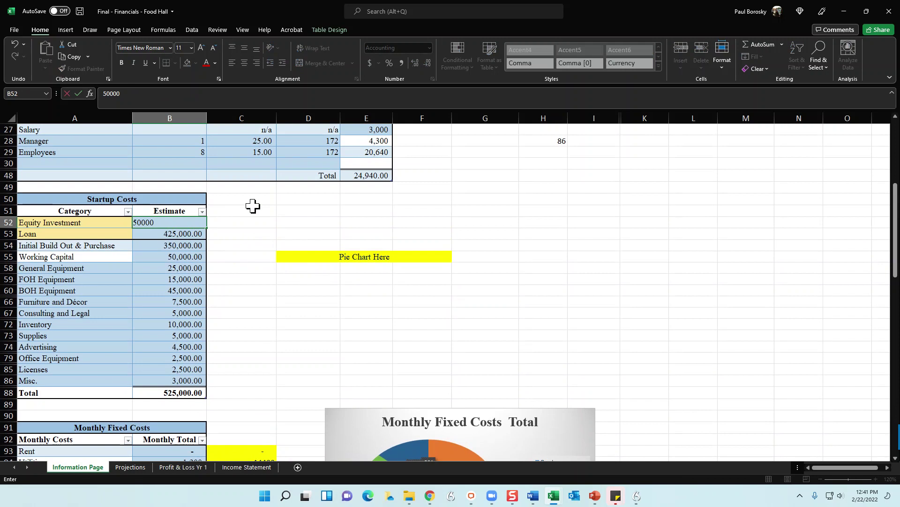
pyautogui.press('Return')
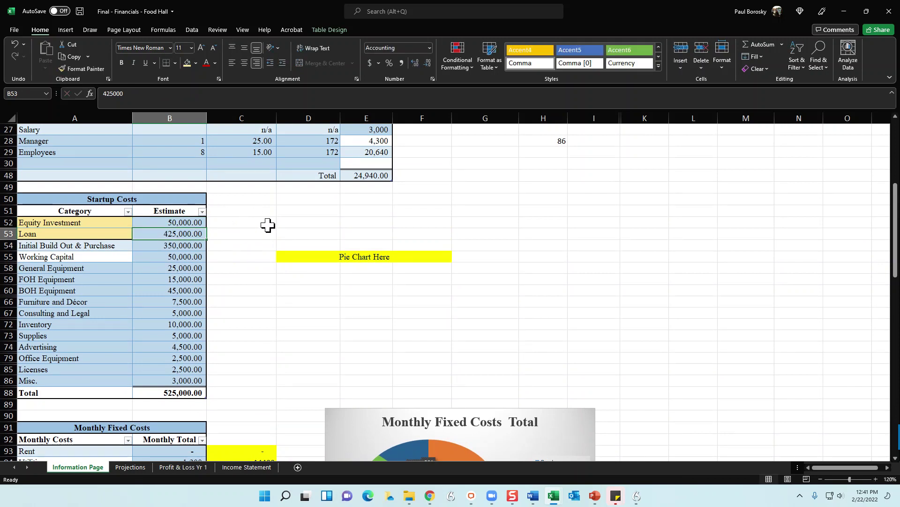
pyautogui.write('45')
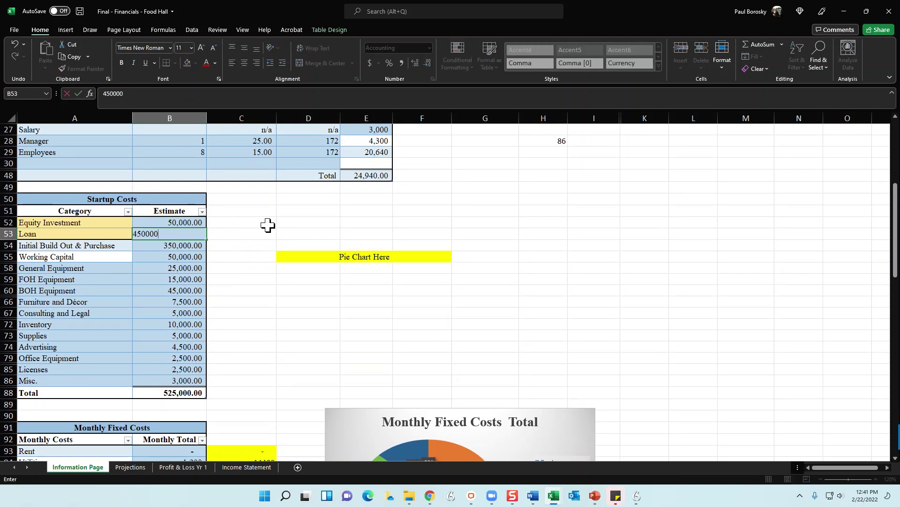
pyautogui.press('Return')
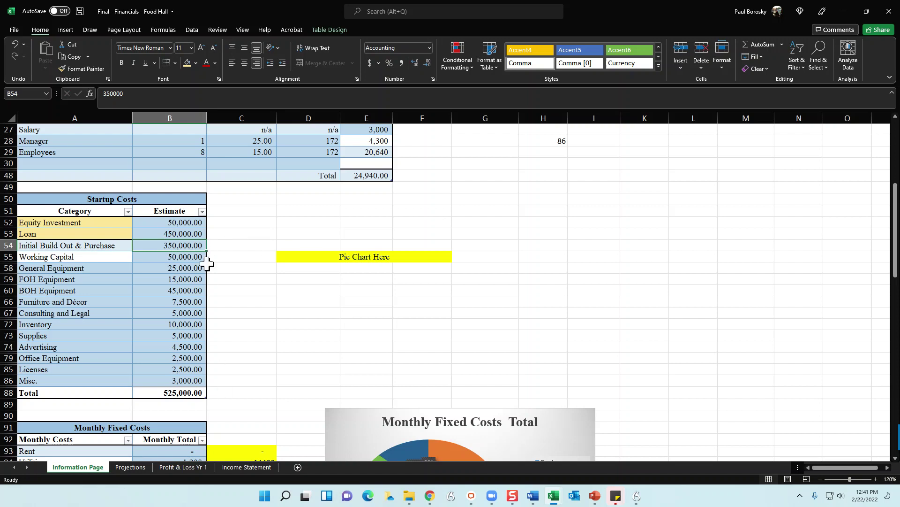
# Compare the combined Equity Investment and Loan with the Startup Costs total and its formula
pyautogui.click(191, 234)
pyautogui.moveTo(193, 222); pyautogui.dragTo(187, 235)
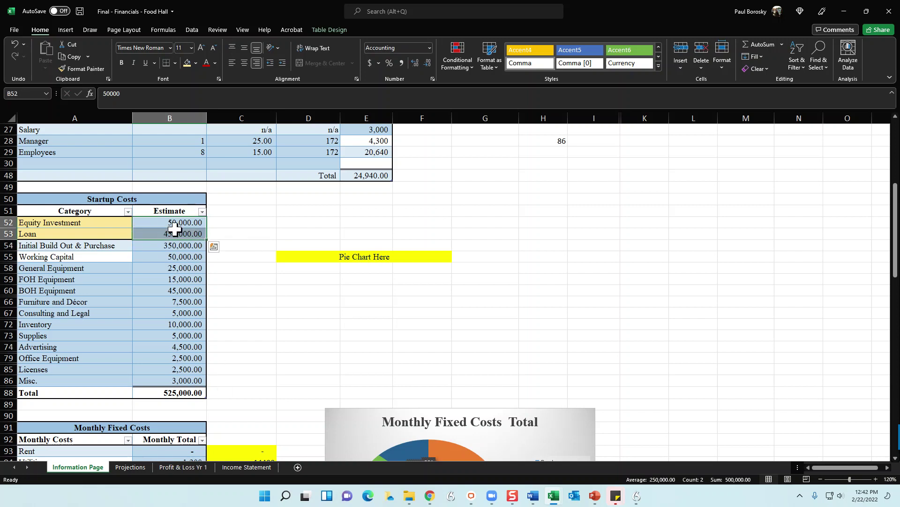
pyautogui.click(179, 393)
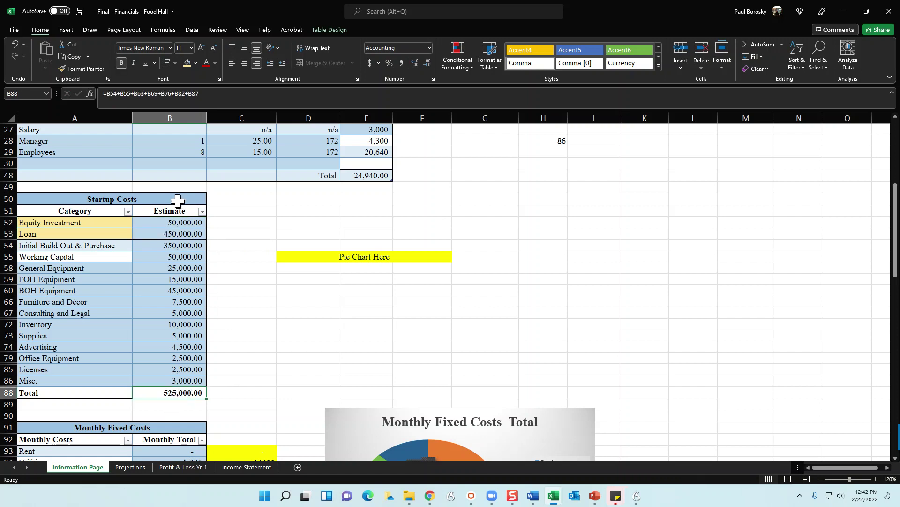
# Compare the Equity Investment and Loan with the Startup Costs total, and set the Equity Investment to 75,000
pyautogui.moveTo(171, 220); pyautogui.dragTo(183, 230)
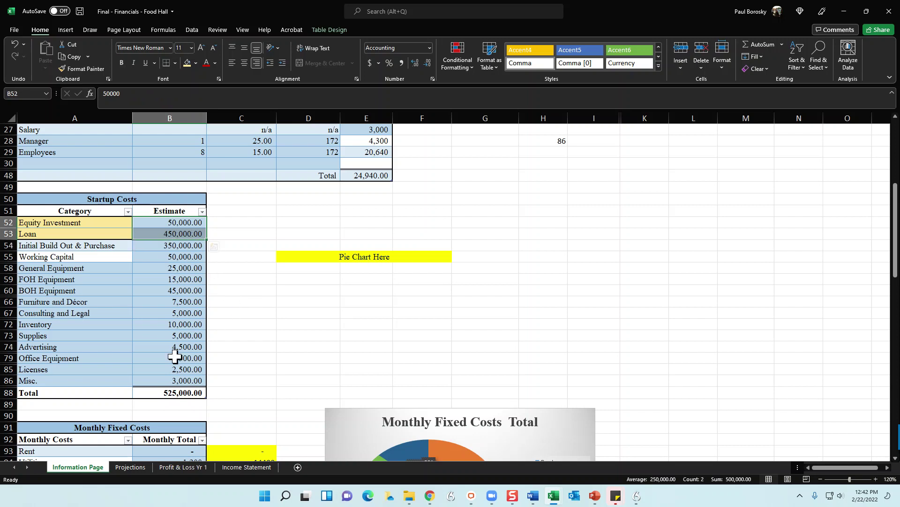
pyautogui.click(173, 389)
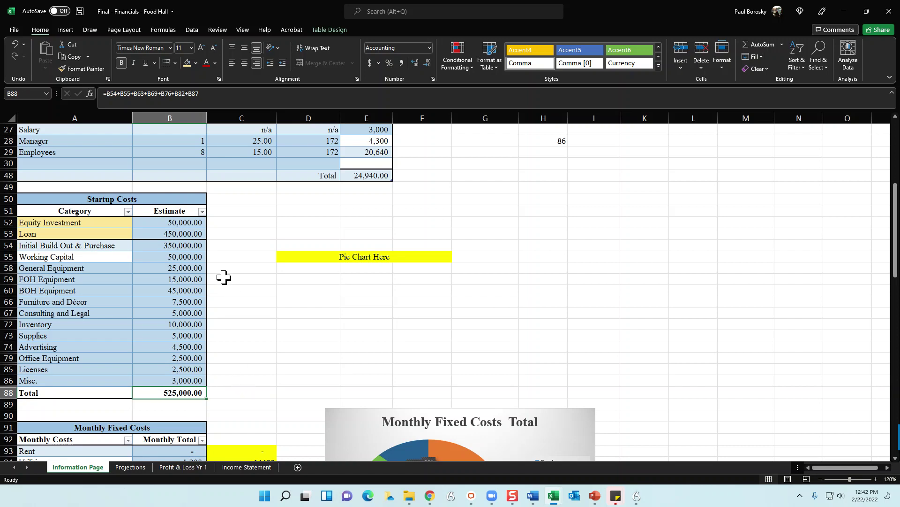
pyautogui.click(188, 224)
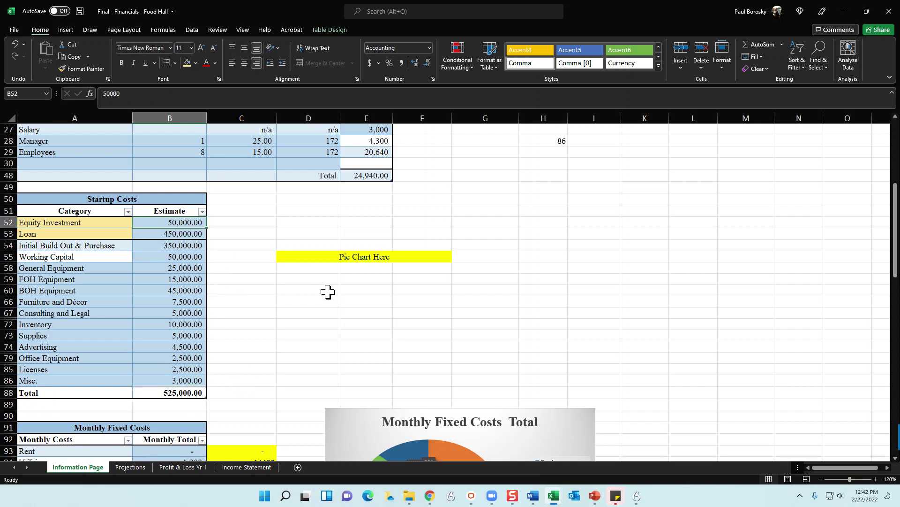
pyautogui.write('1')
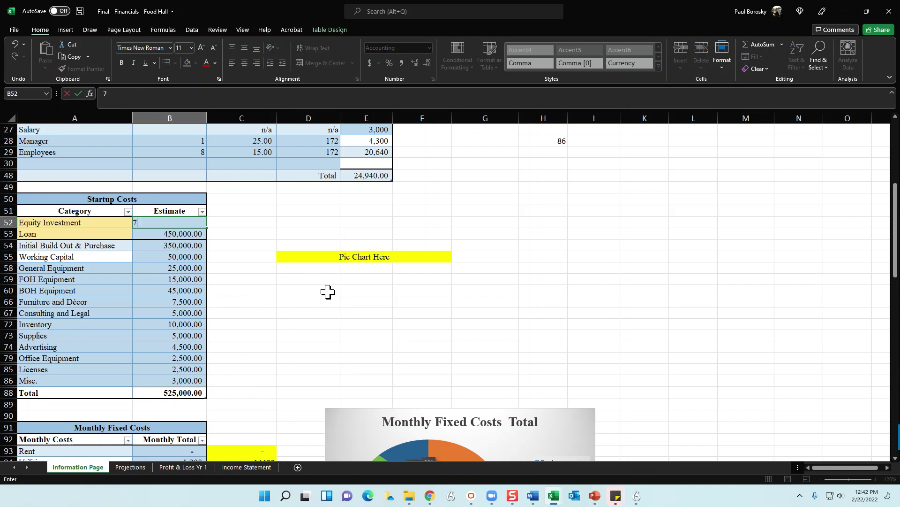
pyautogui.press('Return')
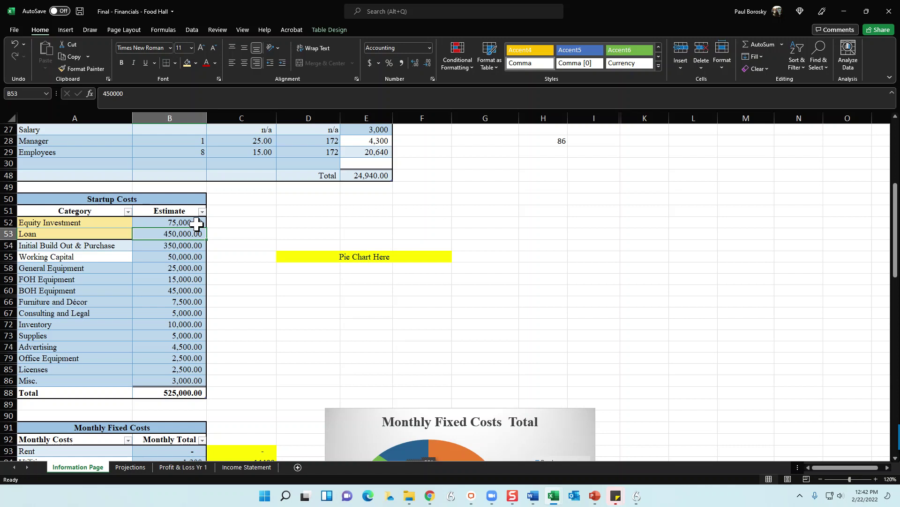
pyautogui.click(182, 391)
pyautogui.moveTo(203, 387); pyautogui.dragTo(268, 266)
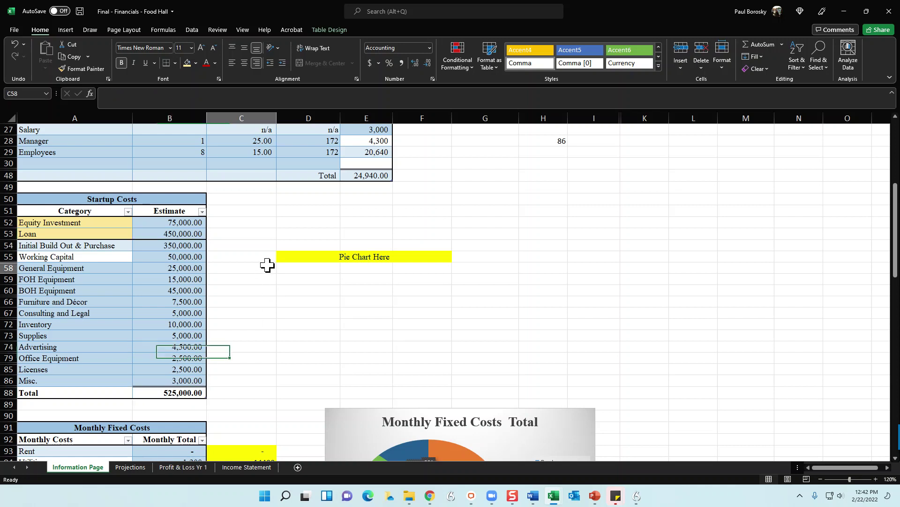
pyautogui.click(268, 265)
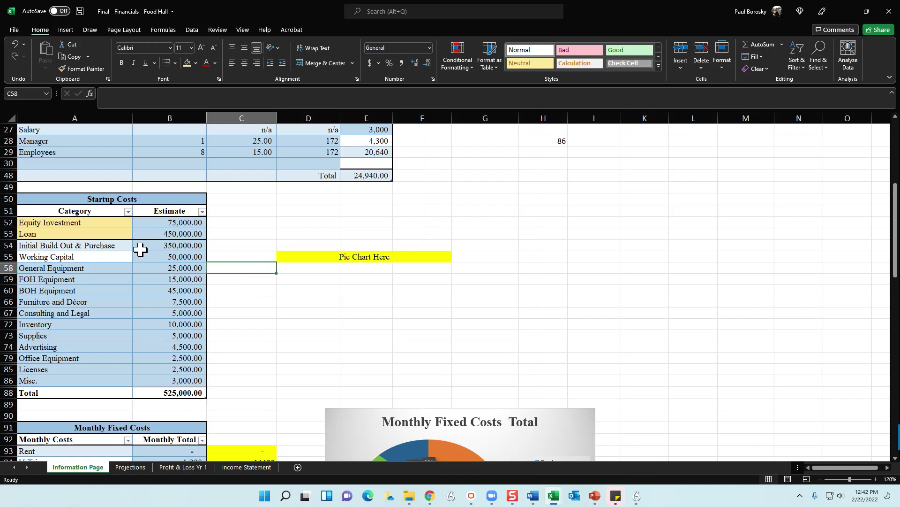
# Review the Startup Costs estimates, focusing on Initial Build Out & Purchase and Working Capital and their combined amount
pyautogui.scroll(-1, 141, 251)
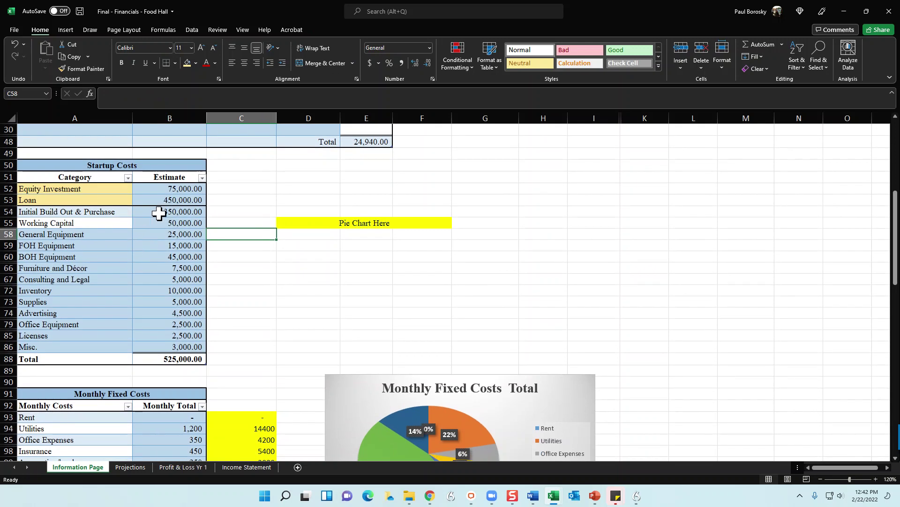
pyautogui.moveTo(159, 213); pyautogui.dragTo(174, 348)
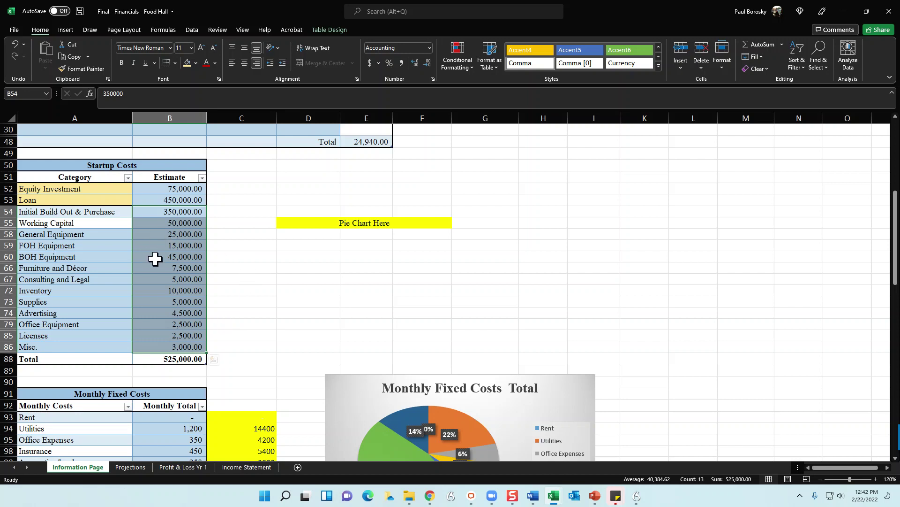
pyautogui.click(177, 269)
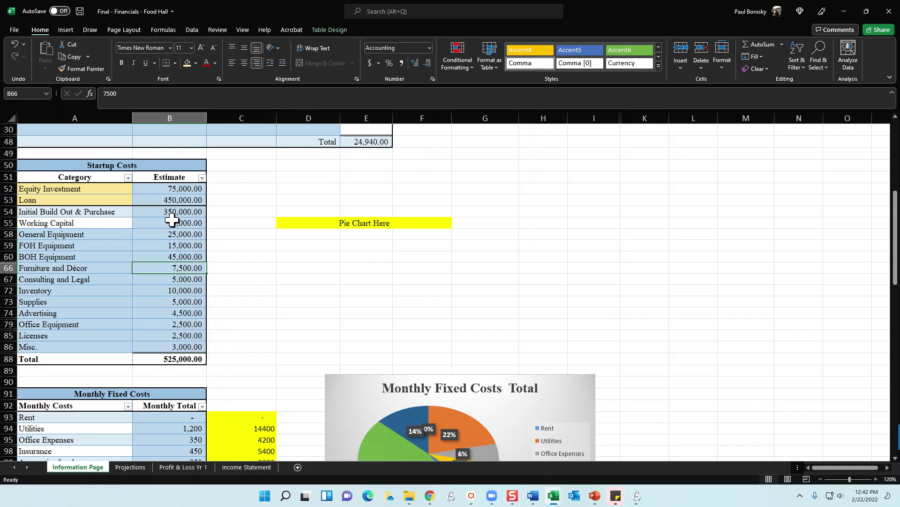
pyautogui.click(112, 212)
pyautogui.click(187, 220)
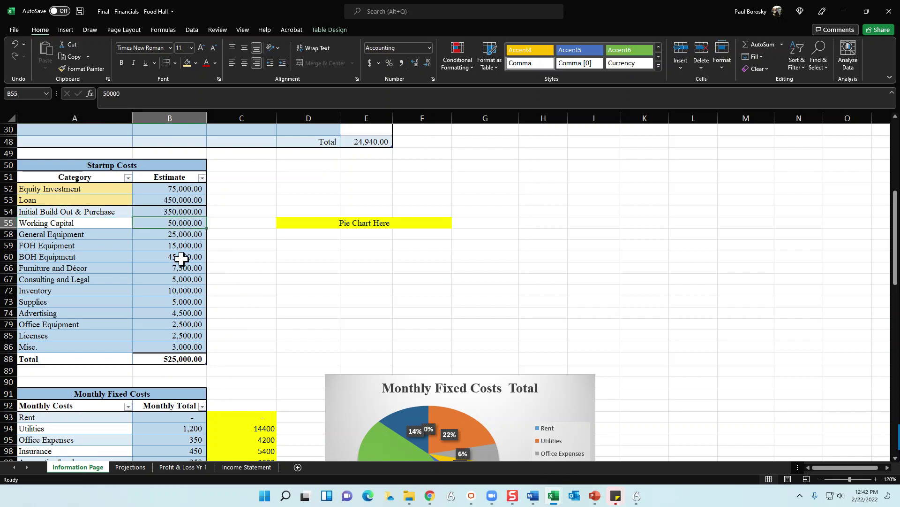
pyautogui.moveTo(94, 211); pyautogui.dragTo(94, 222)
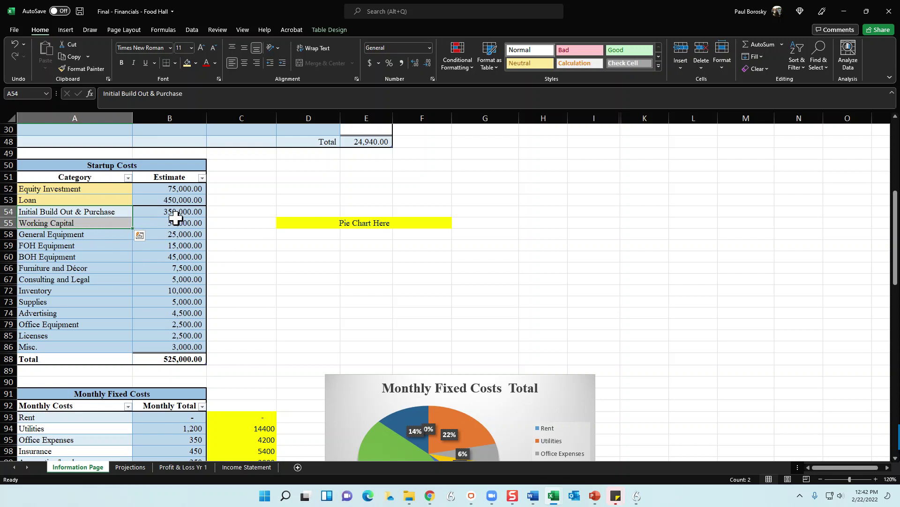
pyautogui.moveTo(177, 210); pyautogui.dragTo(181, 221)
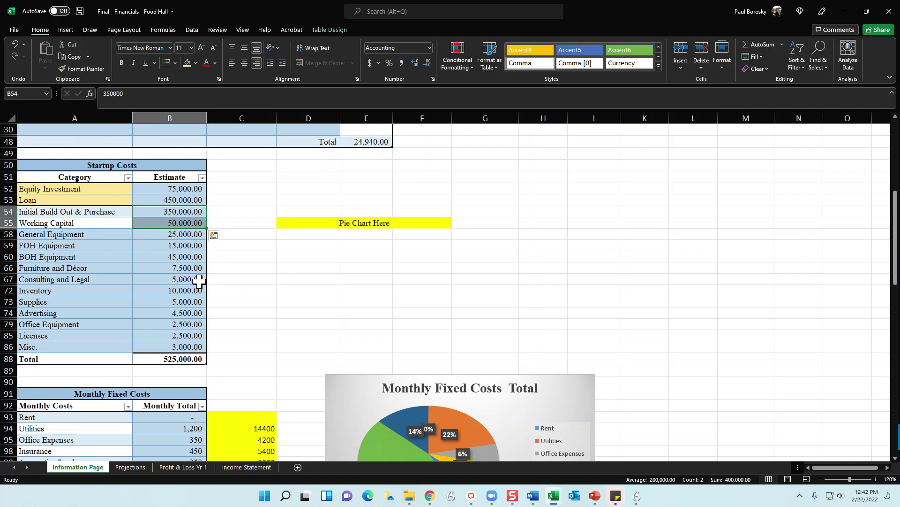
# Examine the remaining startup categories and estimates from General Equipment through Misc., including Furniture and Décor
pyautogui.moveTo(87, 234); pyautogui.dragTo(76, 339)
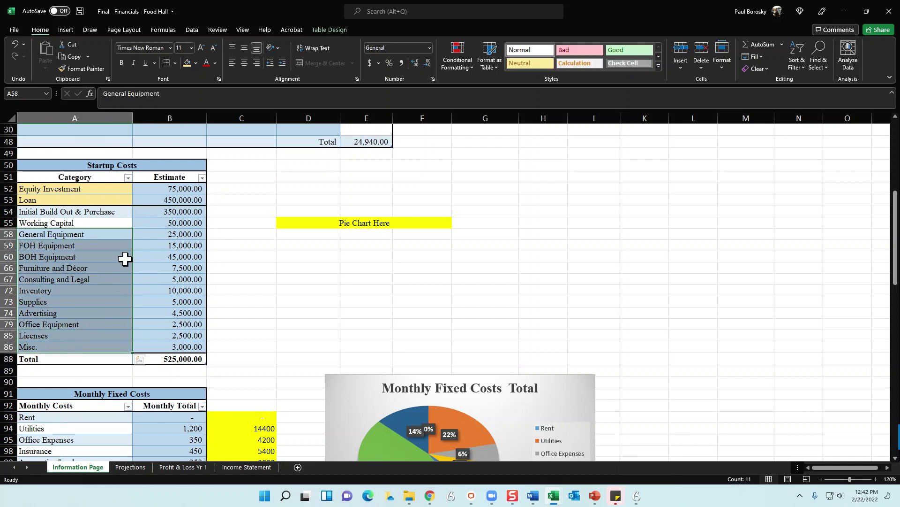
pyautogui.moveTo(177, 232); pyautogui.dragTo(174, 347)
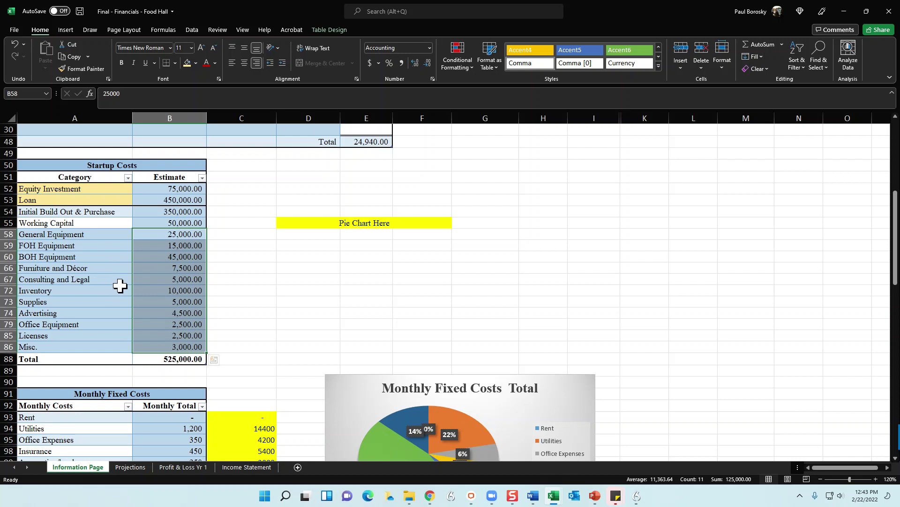
pyautogui.click(64, 257)
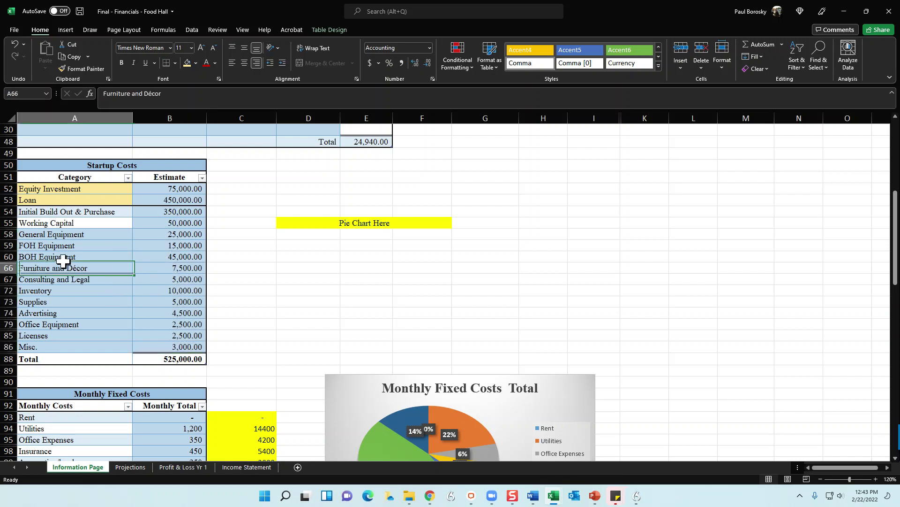
pyautogui.click(179, 265)
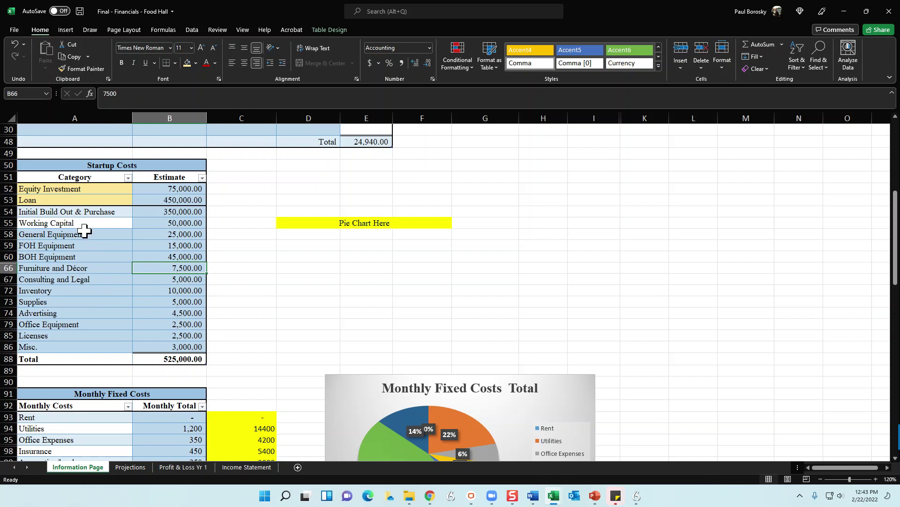
# Clear the Supplies category name and its estimate from the Startup Costs table
pyautogui.moveTo(80, 292); pyautogui.dragTo(94, 302)
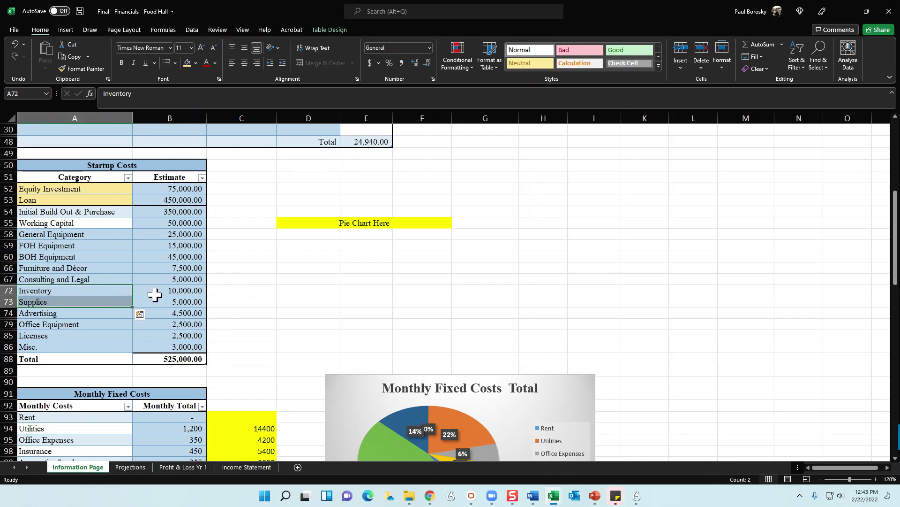
pyautogui.click(133, 299)
pyautogui.press('BackSpace')
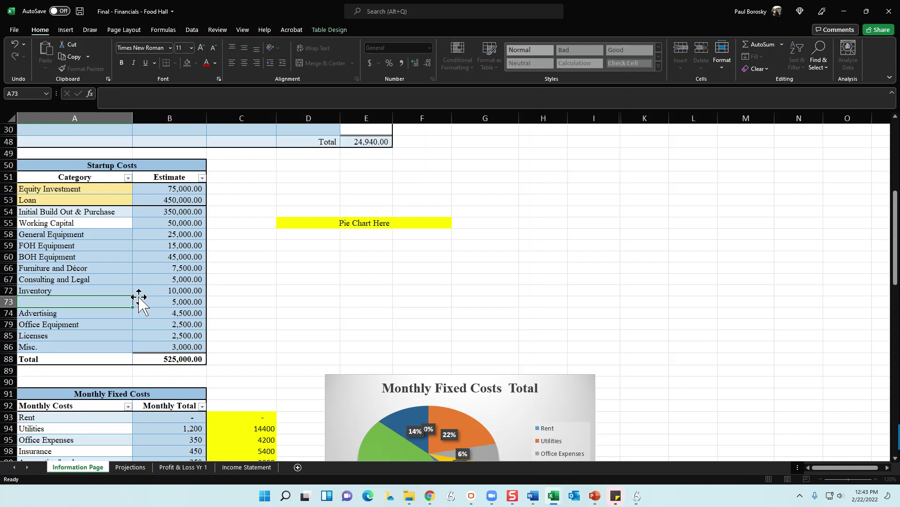
pyautogui.press('Right')
pyautogui.press('Right')
pyautogui.press('BackSpace')
pyautogui.press('Return')
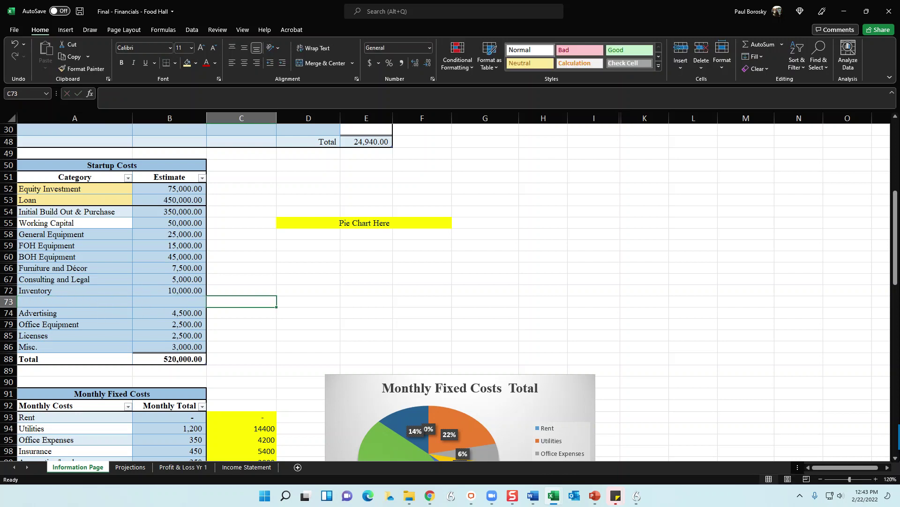
# Hide the emptied row 73 in the Startup Costs table
pyautogui.click(6, 301)
pyautogui.rightClick(5, 302)
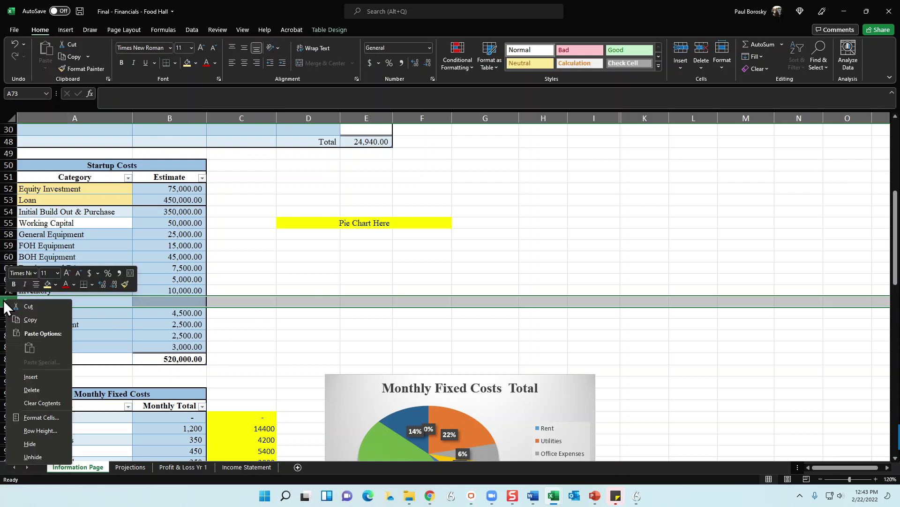
pyautogui.click(36, 442)
pyautogui.click(309, 313)
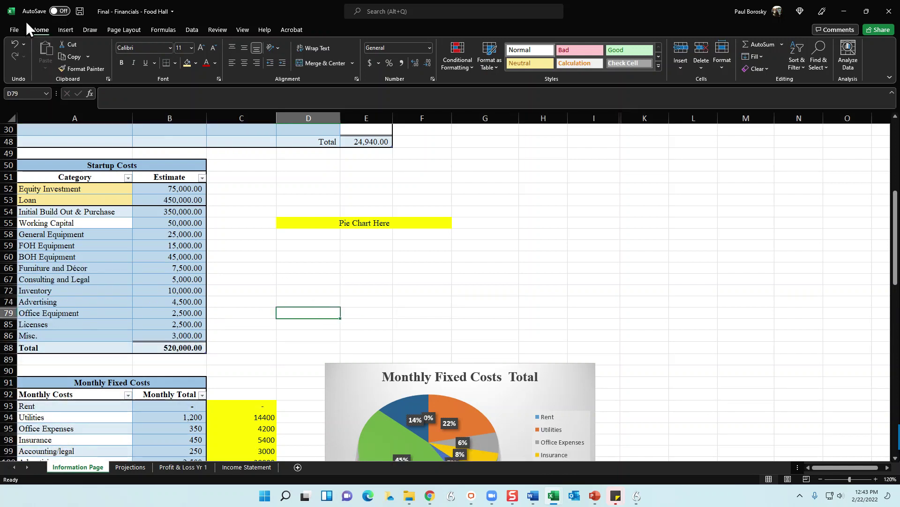
# Undo the hiding of row 73 and the clearing of the Supplies name and estimate
pyautogui.click(16, 42)
pyautogui.click(16, 42)
pyautogui.click(375, 258)
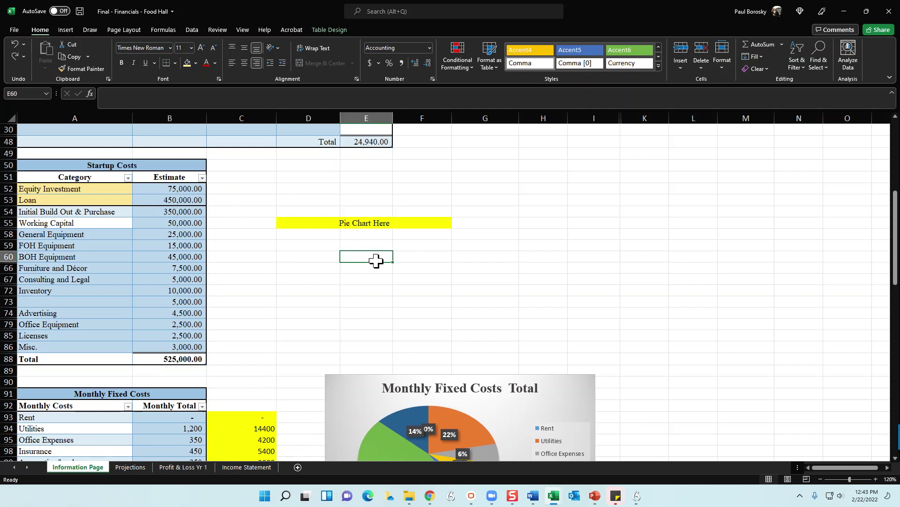
pyautogui.click(13, 45)
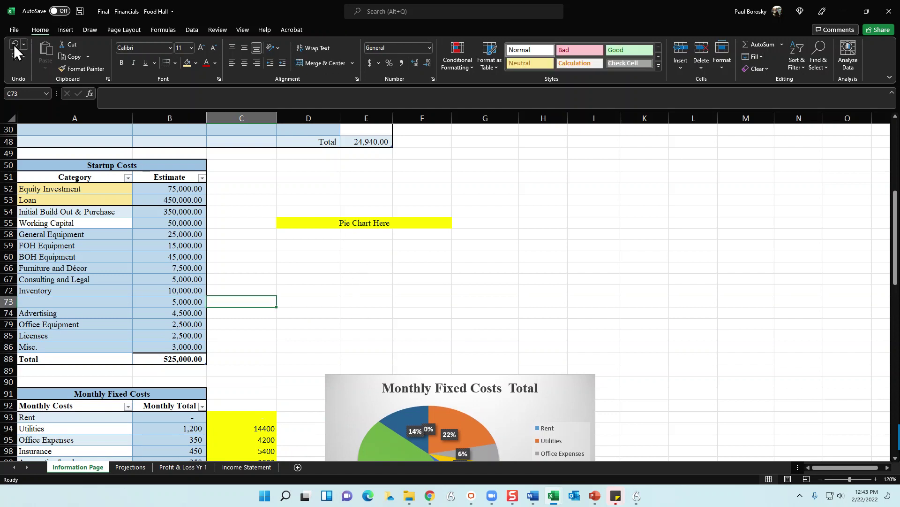
pyautogui.click(13, 44)
pyautogui.click(265, 225)
# Examine the Rent entry in the Monthly Fixed Costs table
pyautogui.scroll(-5, 256, 248)
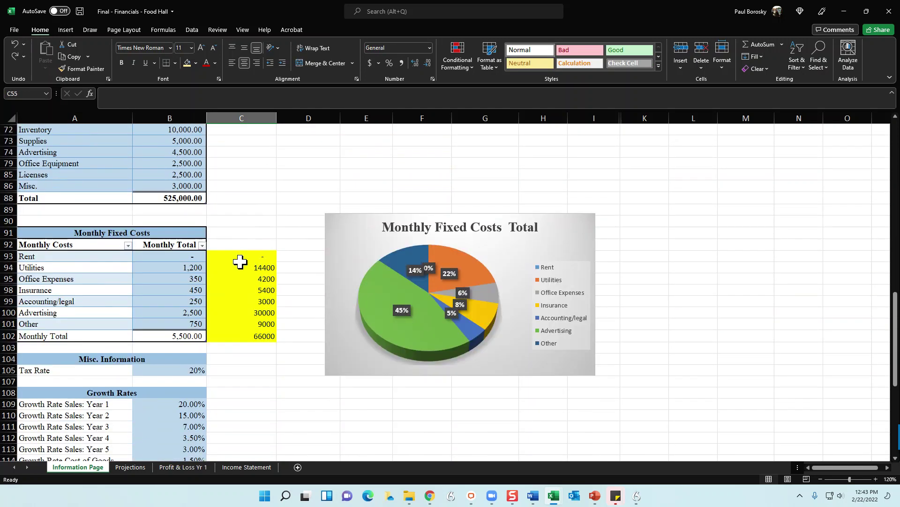
pyautogui.scroll(-2, 240, 261)
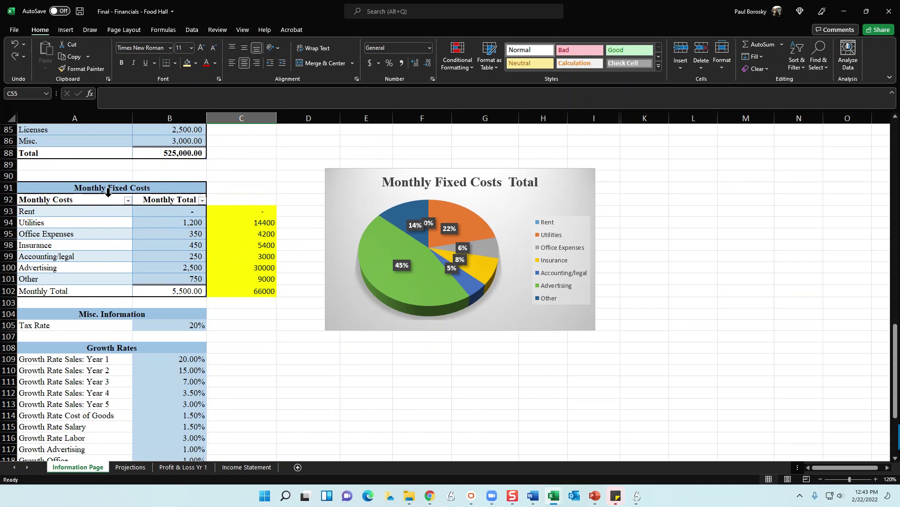
pyautogui.click(190, 210)
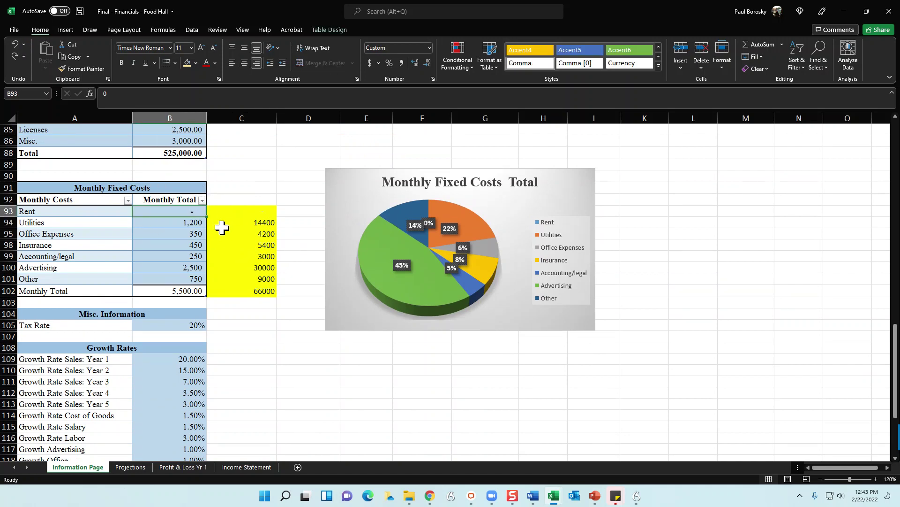
pyautogui.scroll(6, 222, 231)
pyautogui.scroll(-3, 223, 232)
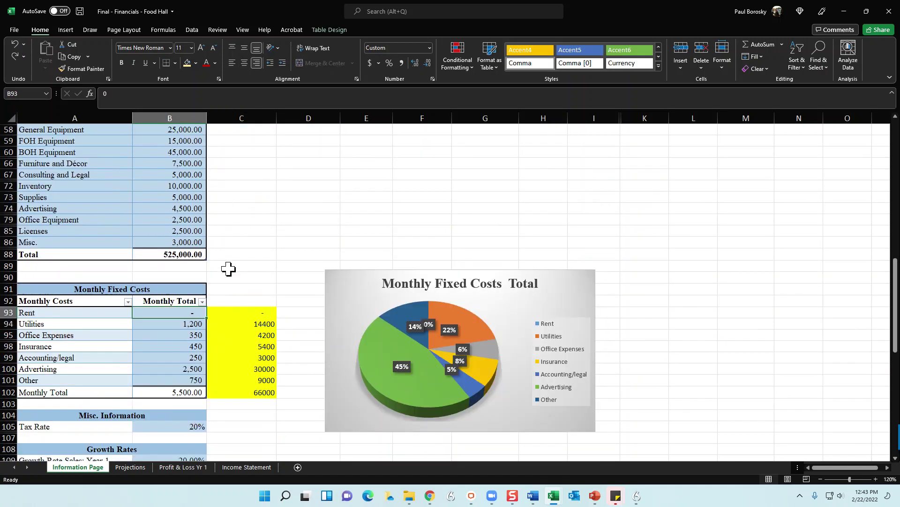
# Go through the Monthly Fixed Costs amounts one by one from Utilities to Other and back
pyautogui.click(180, 325)
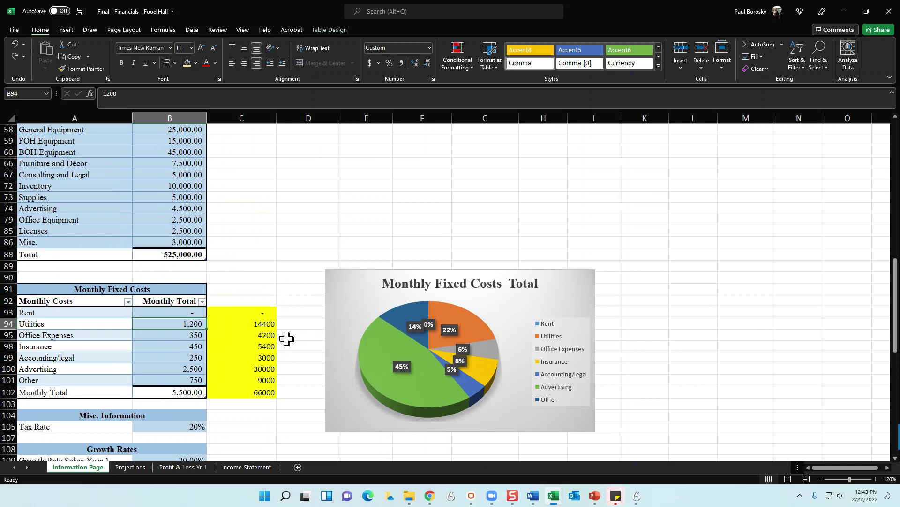
pyautogui.press('Down')
pyautogui.press('Down')
pyautogui.press('Down')
pyautogui.press('Down')
pyautogui.press('Down')
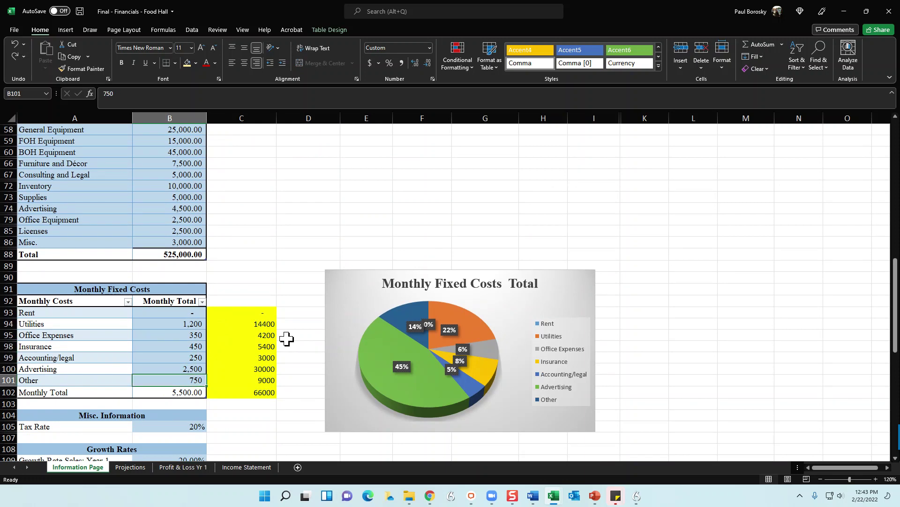
pyautogui.press('Up')
pyautogui.press('Up')
pyautogui.press('Up')
pyautogui.press('Up')
pyautogui.press('Up')
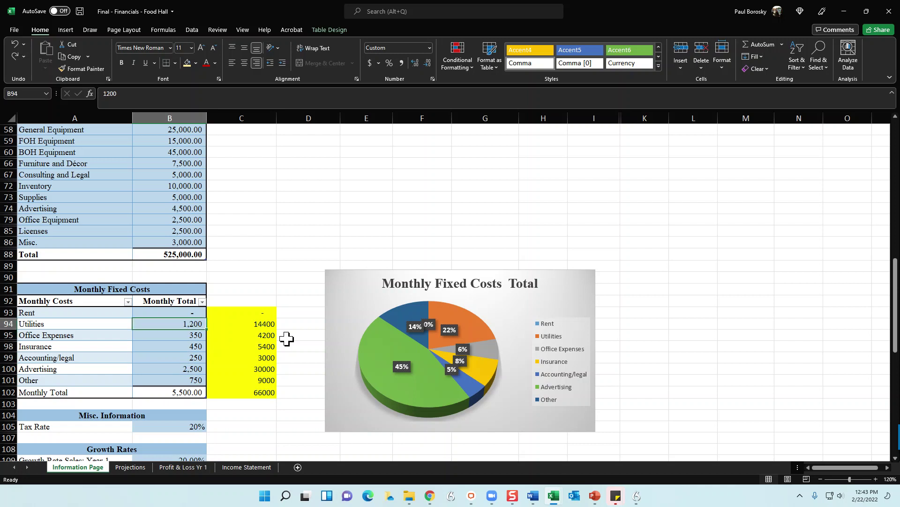
# Check the Monthly Total's formula and the Monthly Fixed Costs categories and amounts it covers
pyautogui.click(197, 394)
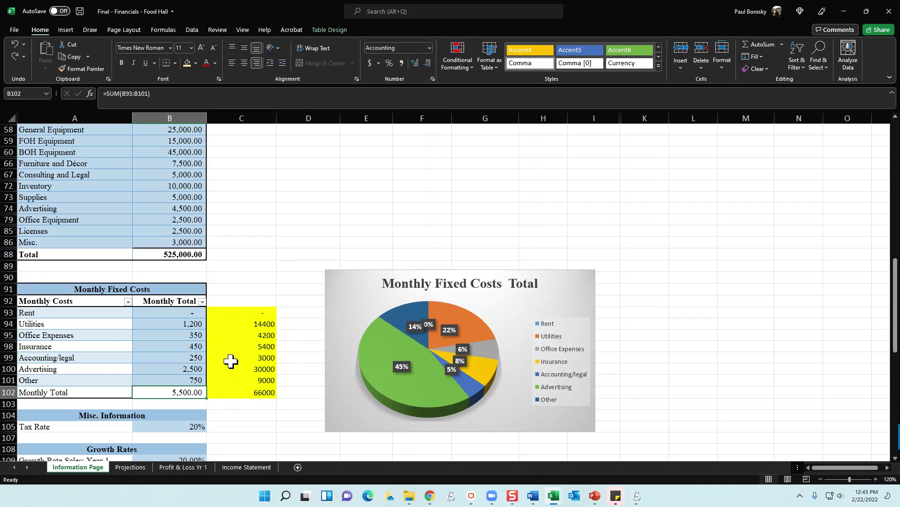
pyautogui.moveTo(89, 312); pyautogui.dragTo(75, 376)
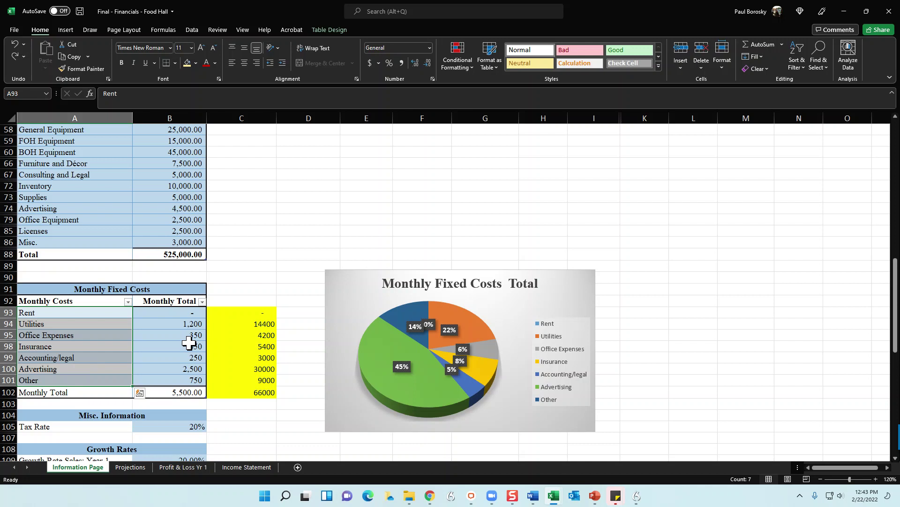
pyautogui.click(89, 323)
pyautogui.moveTo(193, 313); pyautogui.dragTo(179, 352)
# Examine the Tax Rate in the Misc. Information section and the Growth Rates listed beneath it
pyautogui.scroll(-3, 187, 349)
pyautogui.click(241, 347)
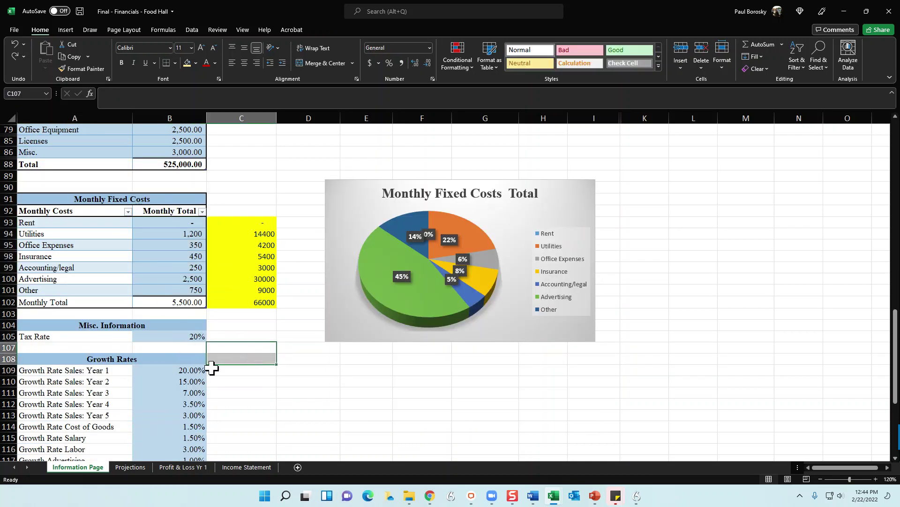
pyautogui.click(185, 338)
pyautogui.scroll(-1, 197, 350)
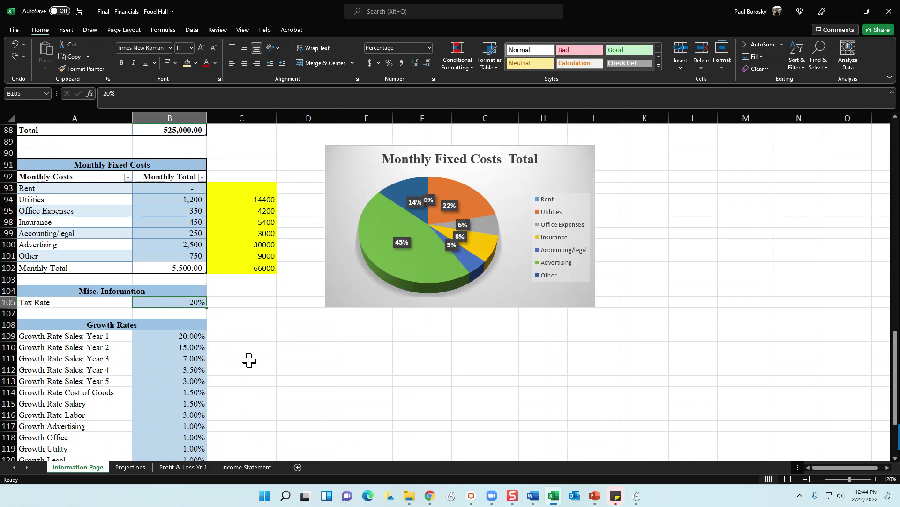
# Examine the Growth Rates list, going through the sales growth rates one by one from Year 1 to Year 5
pyautogui.scroll(-4, 227, 347)
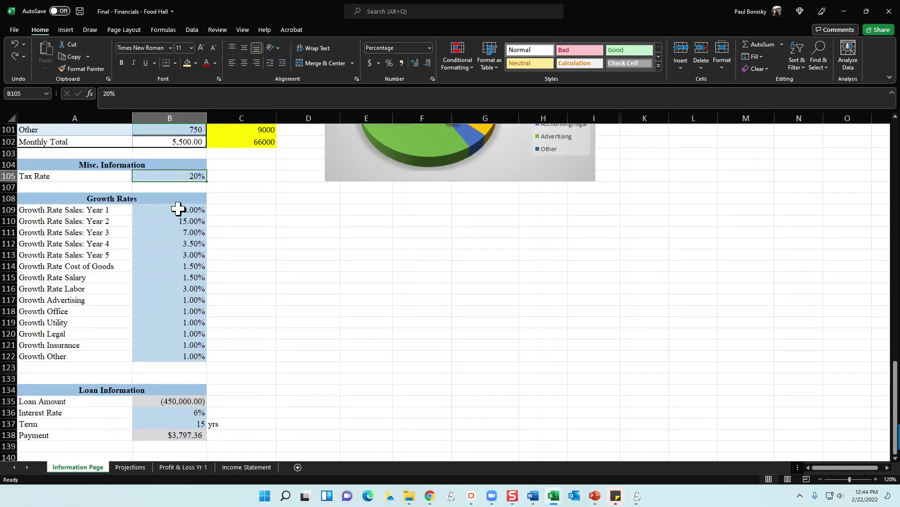
pyautogui.moveTo(178, 210); pyautogui.dragTo(165, 357)
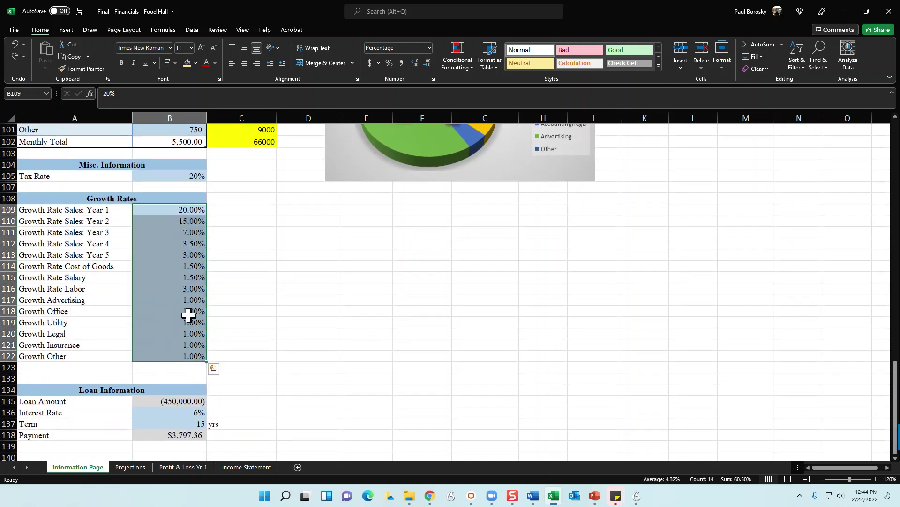
pyautogui.click(188, 209)
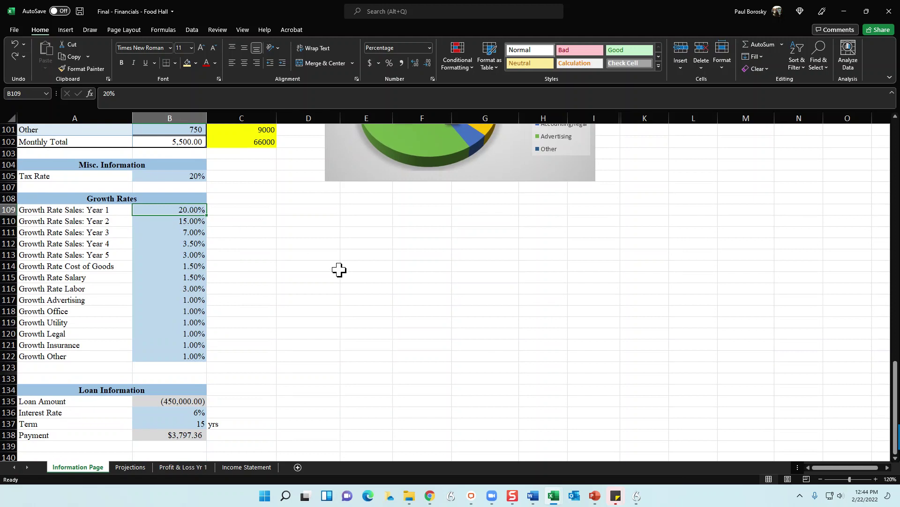
pyautogui.press('Down')
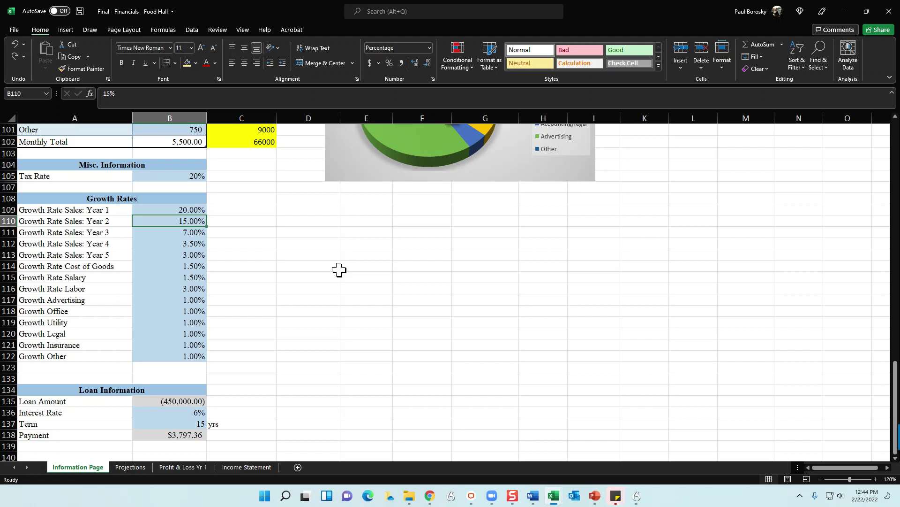
pyautogui.press('Down')
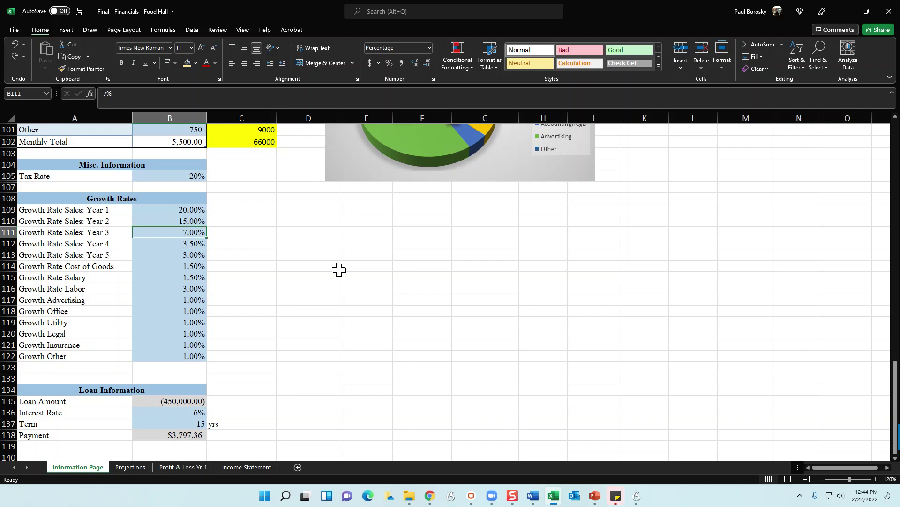
pyautogui.press('Down')
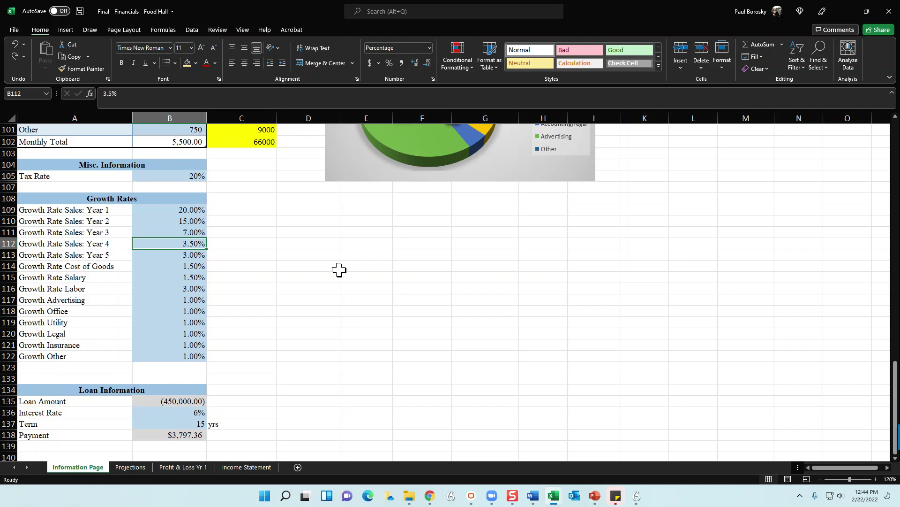
pyautogui.press('Down')
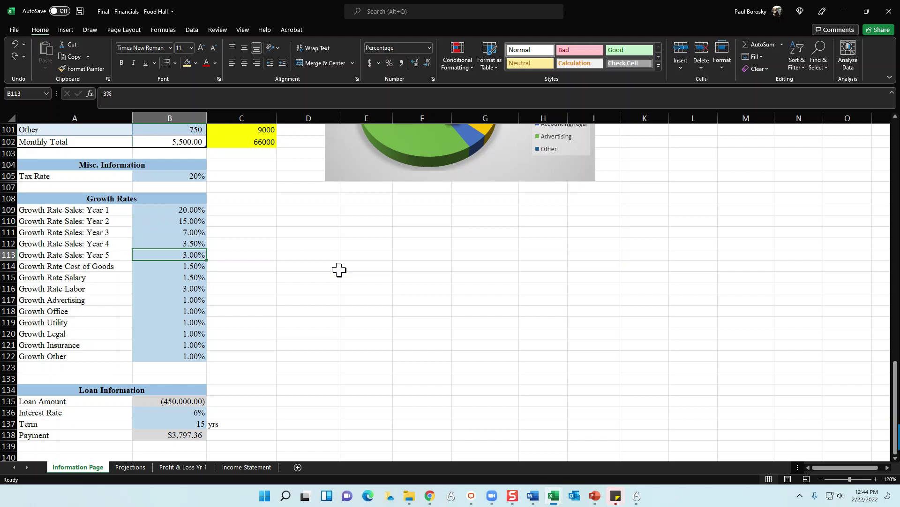
pyautogui.moveTo(193, 215); pyautogui.dragTo(188, 254)
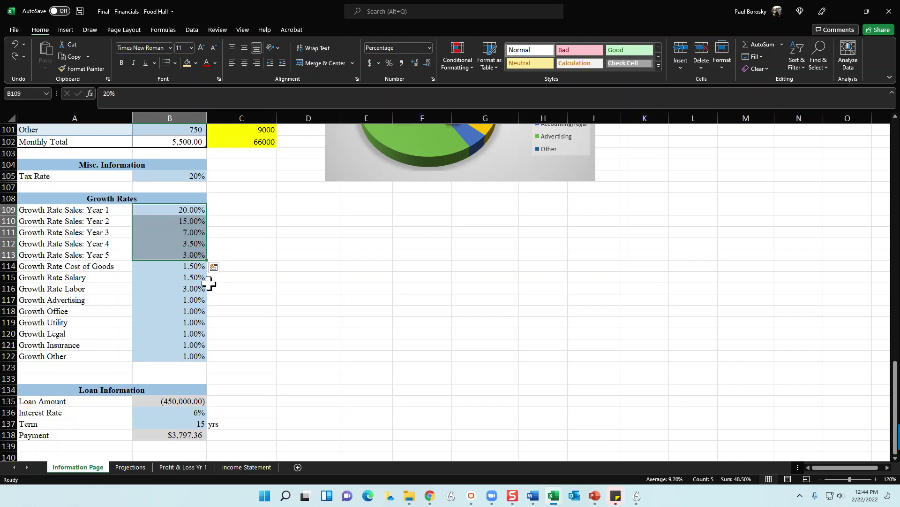
# Examine the cost growth rates from Cost of Goods to Other, ending on the Cost of Goods rate
pyautogui.moveTo(194, 265); pyautogui.dragTo(190, 347)
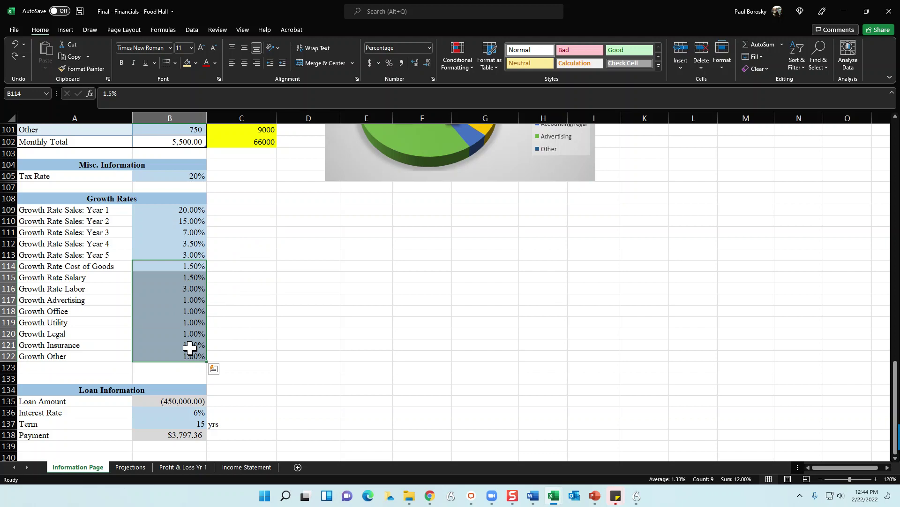
pyautogui.click(293, 304)
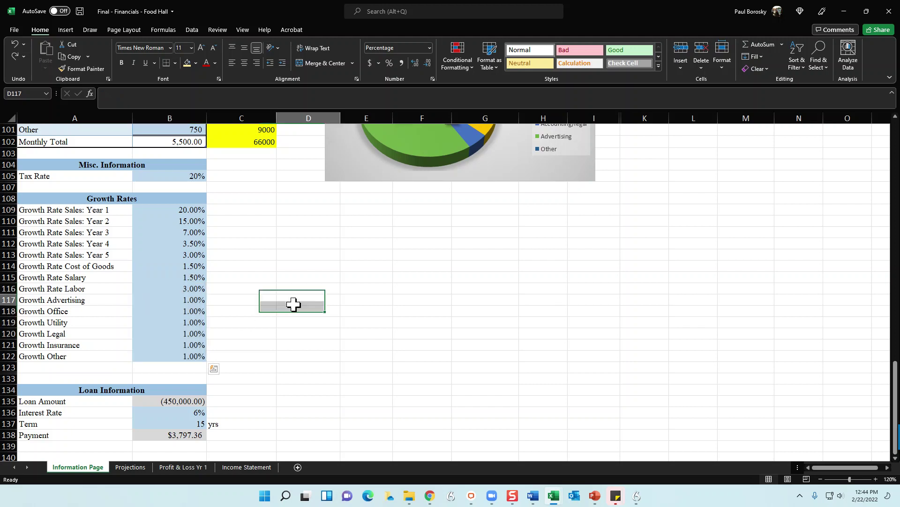
pyautogui.moveTo(201, 279); pyautogui.dragTo(181, 354)
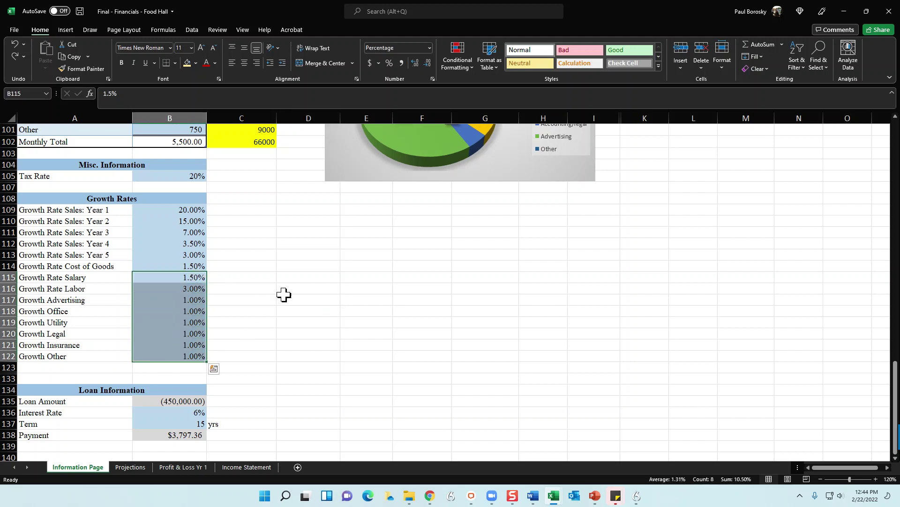
pyautogui.click(279, 278)
pyautogui.click(192, 266)
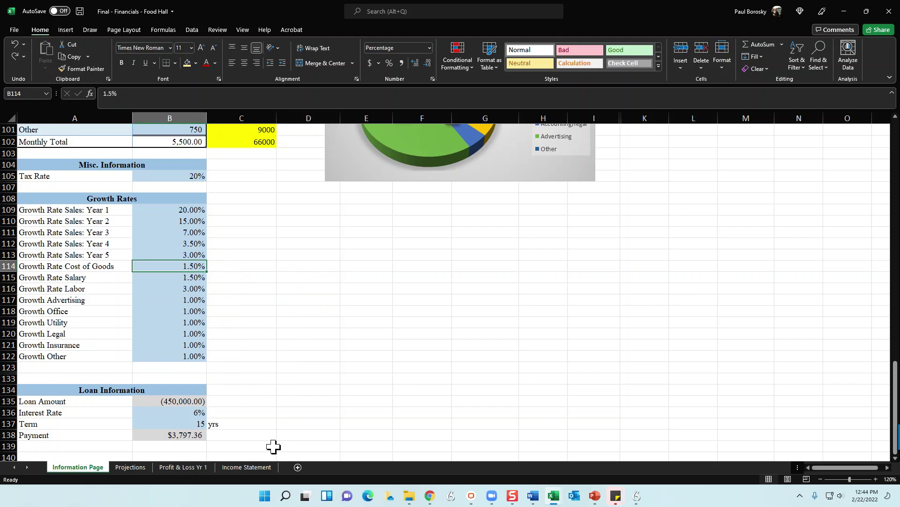
# Check the Year 3 COGS formula in the Income Statement, then return to the Information Page's Growth Rate Cost of Goods
pyautogui.click(230, 465)
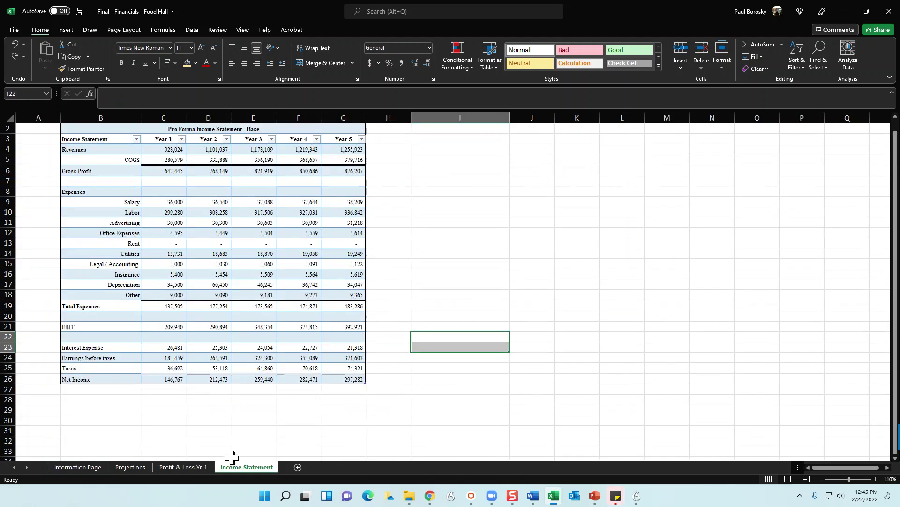
pyautogui.click(257, 157)
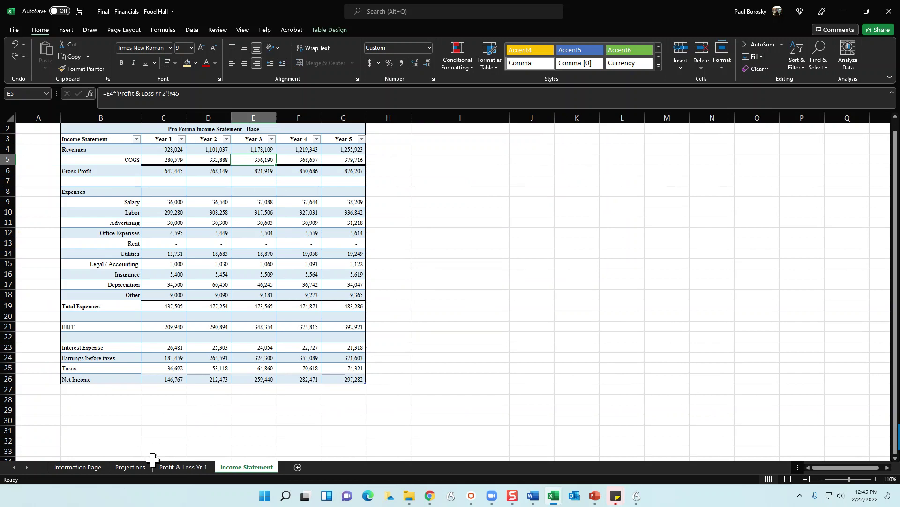
pyautogui.click(88, 469)
pyautogui.click(281, 290)
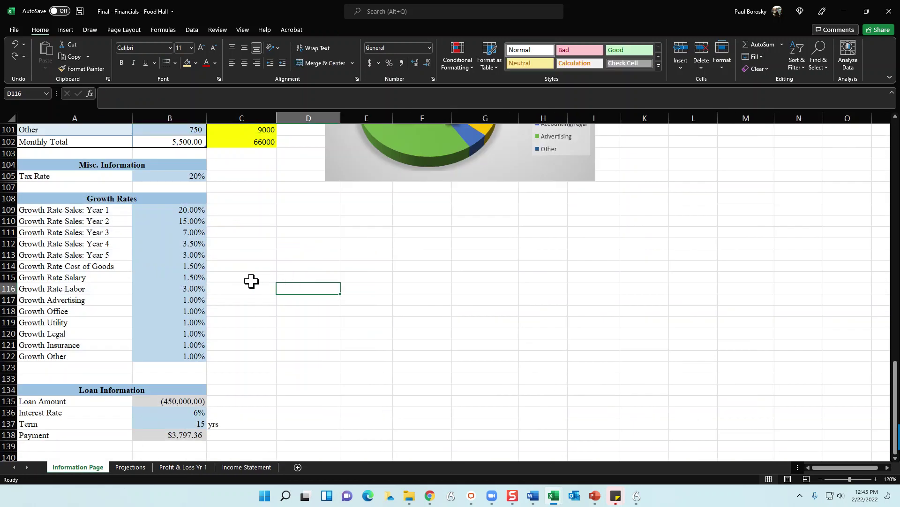
pyautogui.click(200, 268)
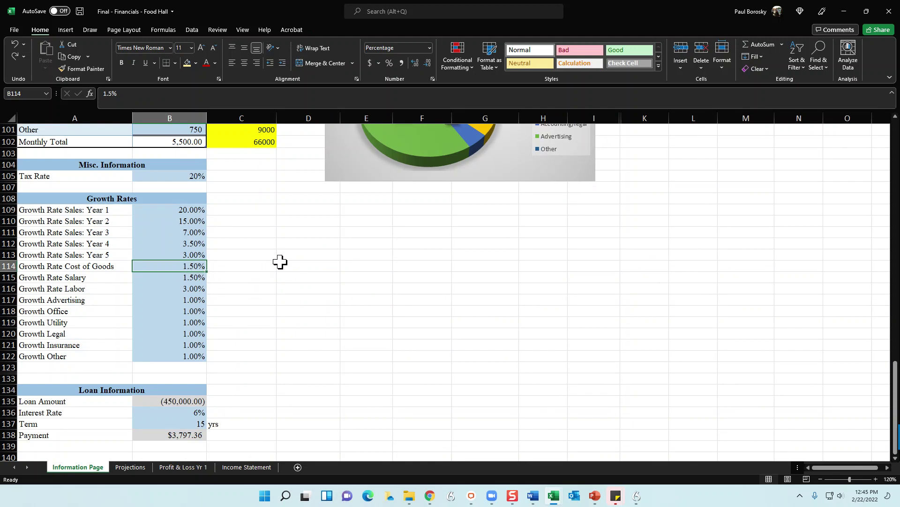
# Trace the Loan Amount in the Loan Information section back to the Loan entry in the Startup Costs table
pyautogui.scroll(-3, 237, 350)
pyautogui.click(269, 332)
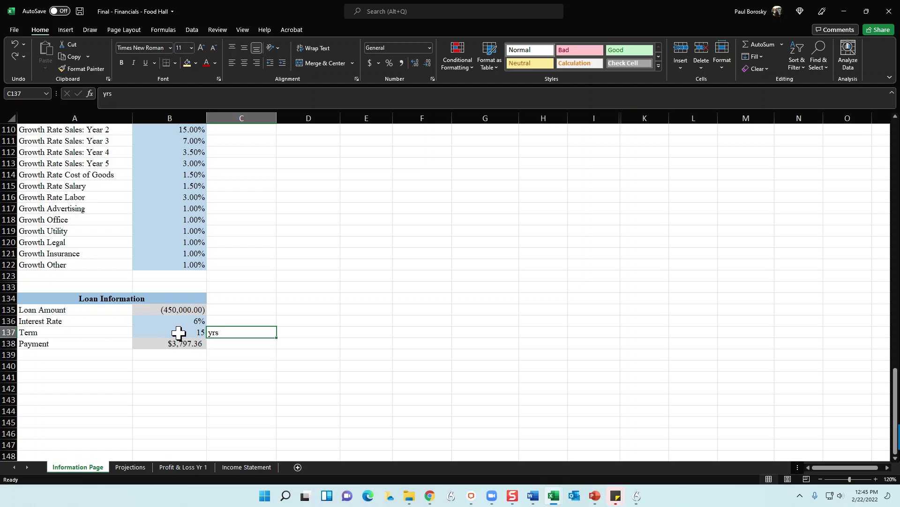
pyautogui.click(180, 314)
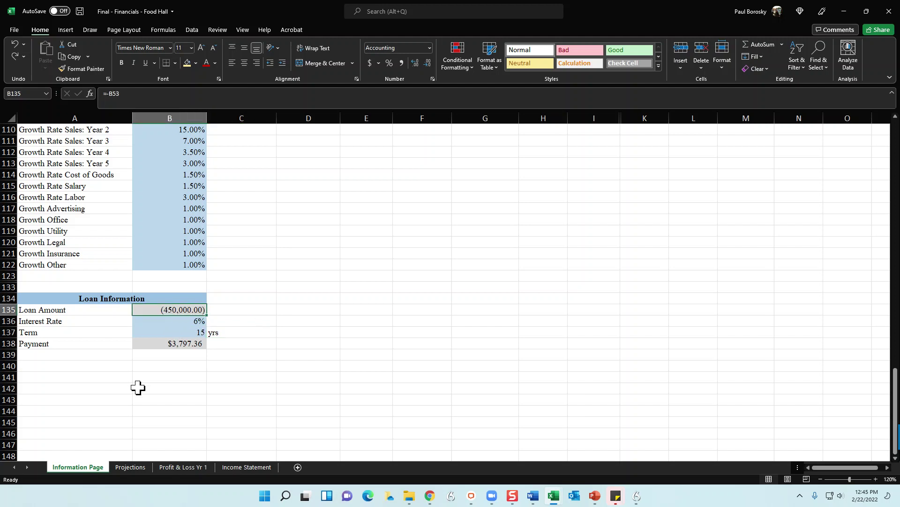
pyautogui.scroll(4, 159, 303)
pyautogui.scroll(9, 157, 300)
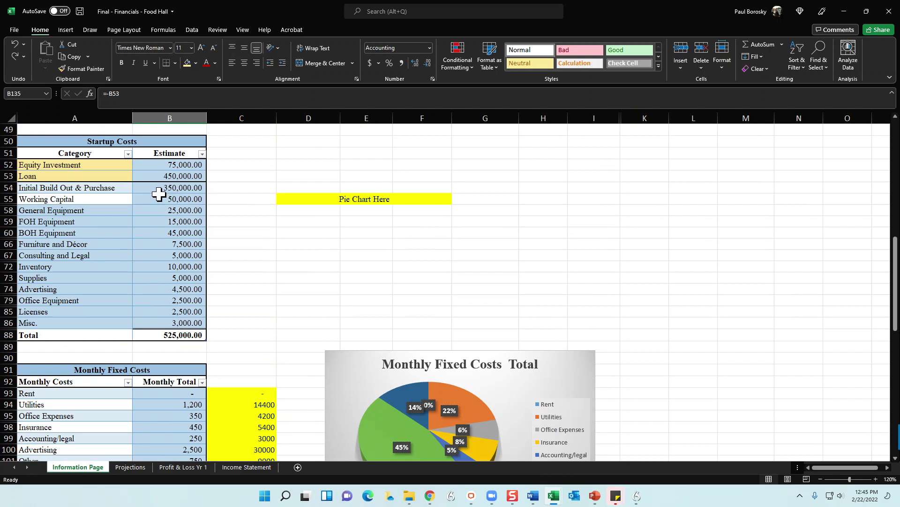
pyautogui.click(165, 176)
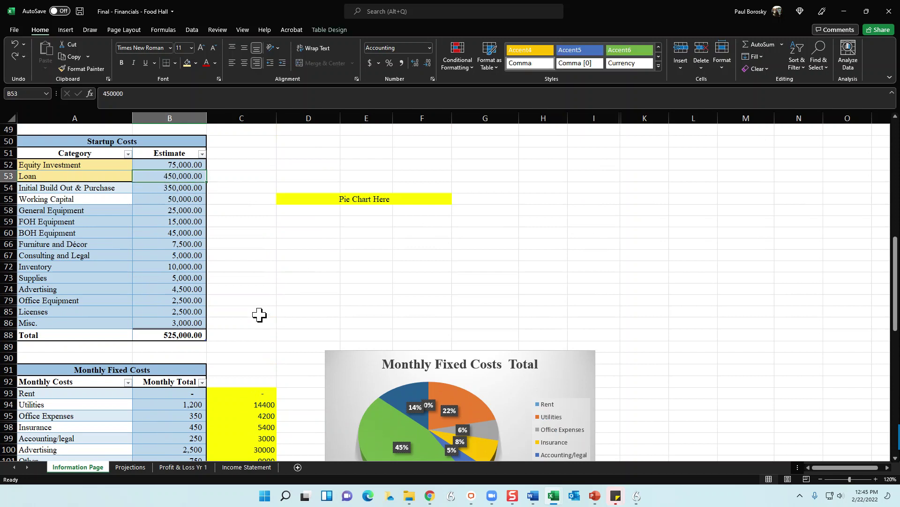
# Examine the loan's Interest Rate and Term, and check the Payment formula in the Loan Information section
pyautogui.scroll(-5, 190, 348)
pyautogui.scroll(-13, 190, 347)
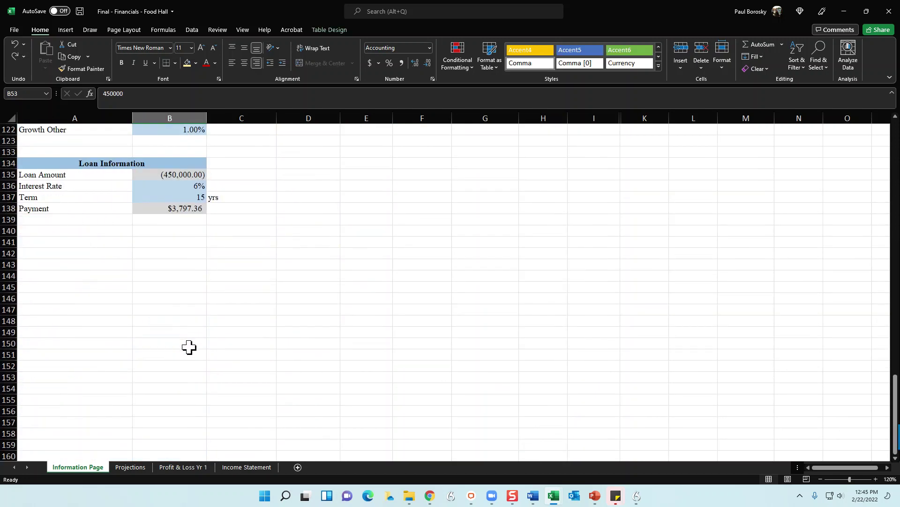
pyautogui.click(197, 263)
pyautogui.click(177, 187)
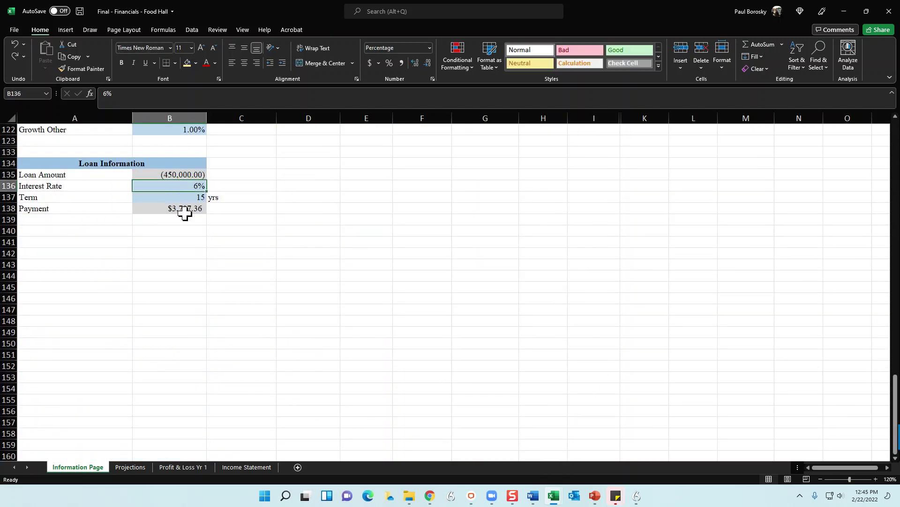
pyautogui.click(192, 199)
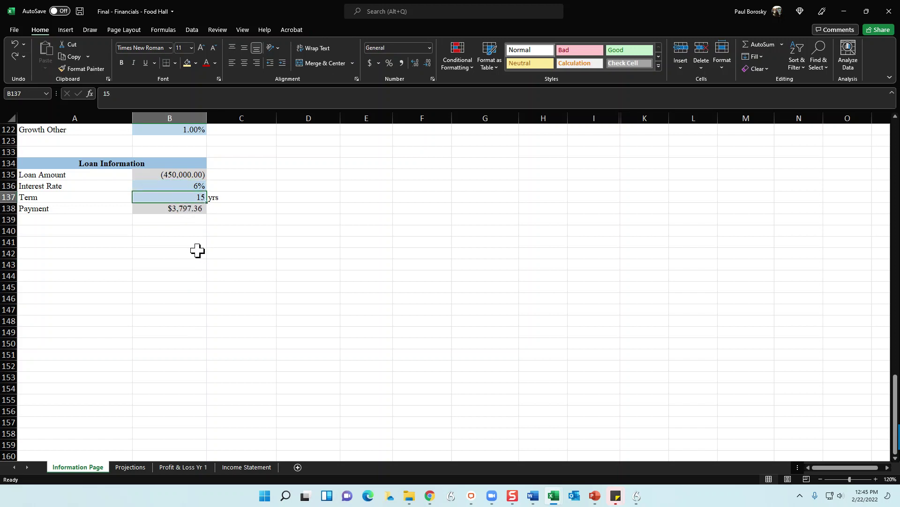
pyautogui.click(236, 219)
pyautogui.click(196, 197)
pyautogui.click(189, 229)
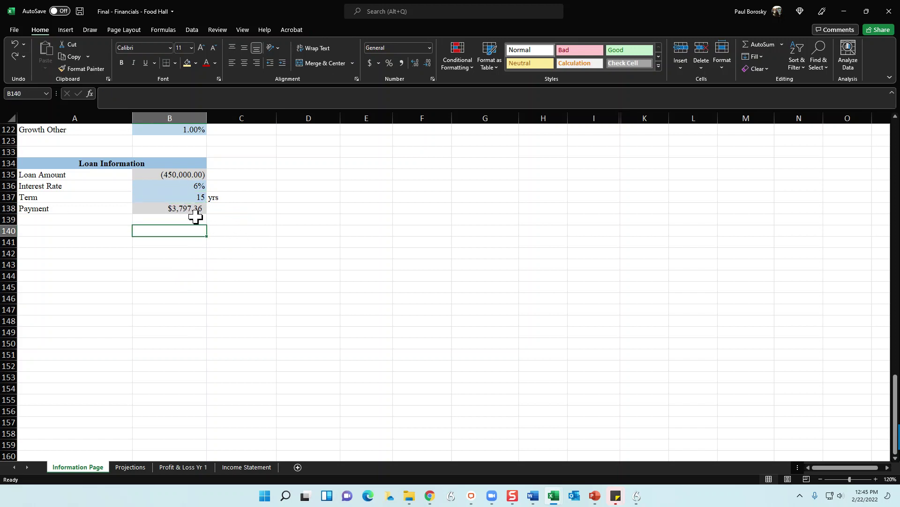
pyautogui.click(167, 199)
pyautogui.click(195, 210)
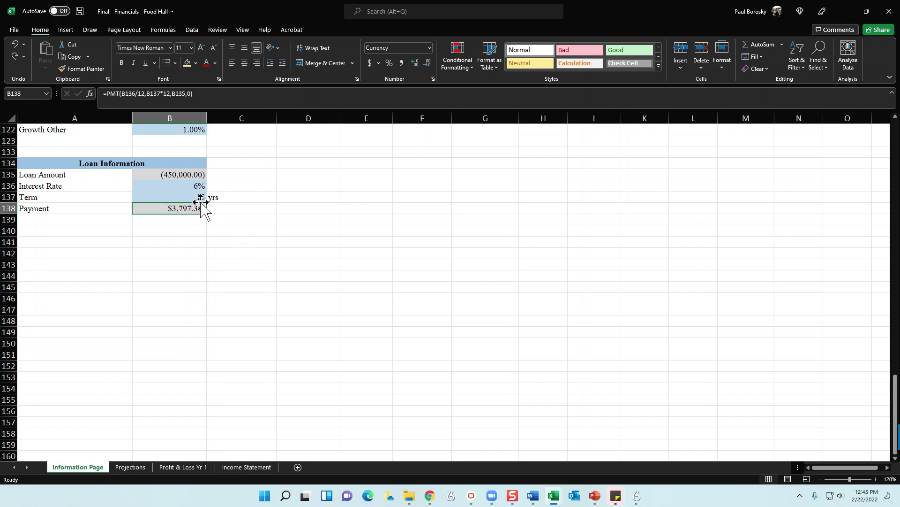
pyautogui.click(219, 289)
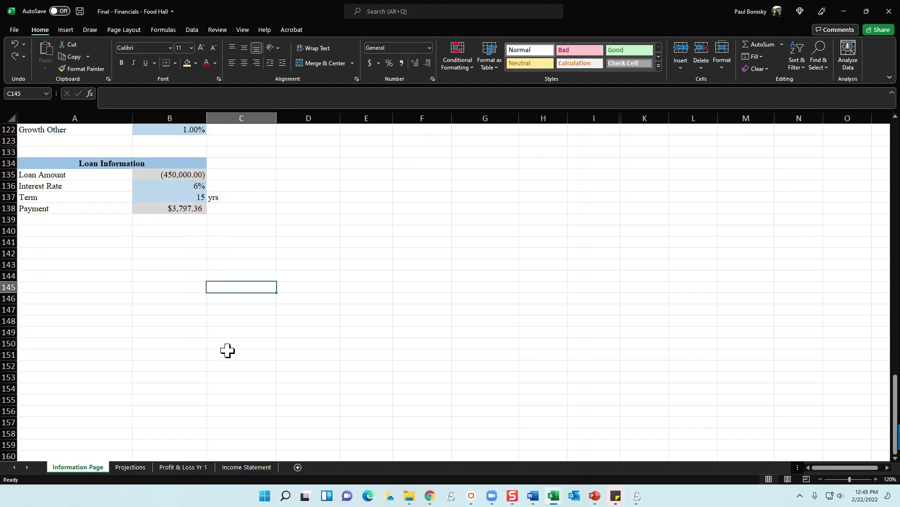
# Review the Projections sheet and the Quarter 1 statement on Profit & Loss Yr 1, then open the Income Statement
pyautogui.scroll(12, 179, 243)
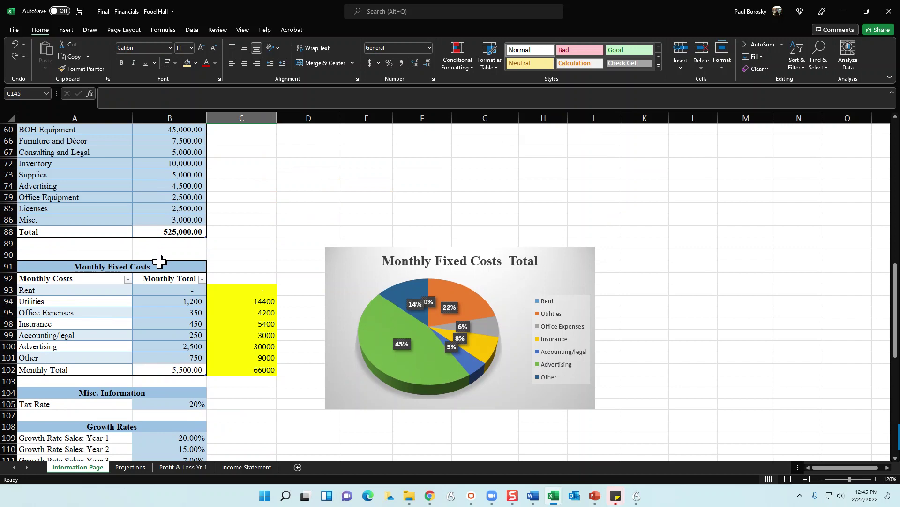
pyautogui.scroll(5, 146, 200)
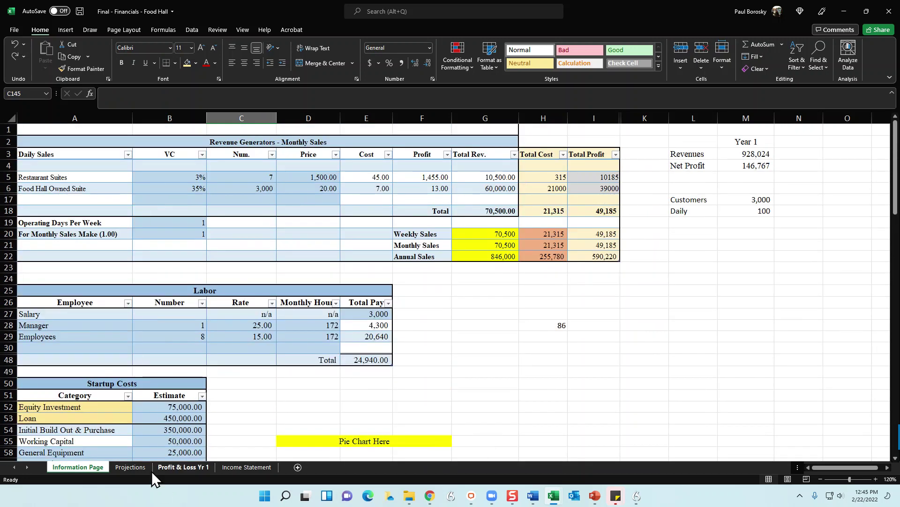
pyautogui.click(130, 467)
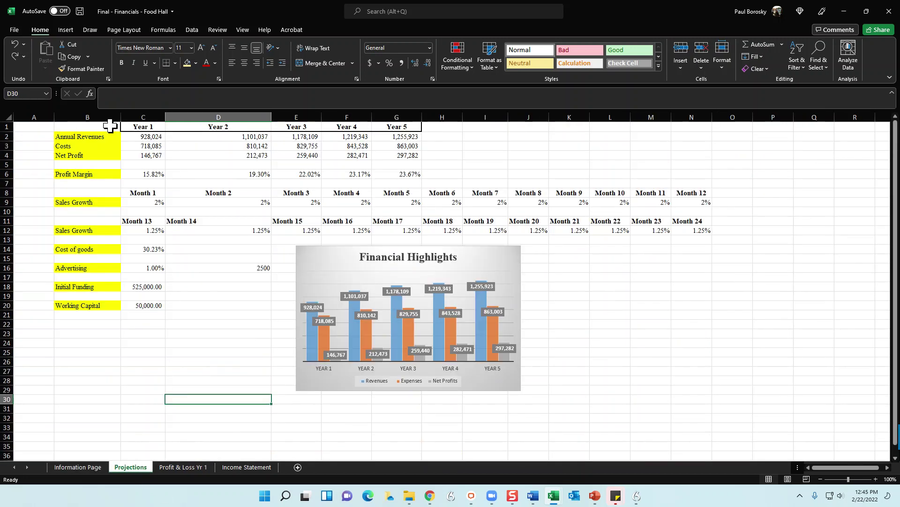
pyautogui.click(185, 468)
pyautogui.moveTo(194, 136); pyautogui.dragTo(192, 366)
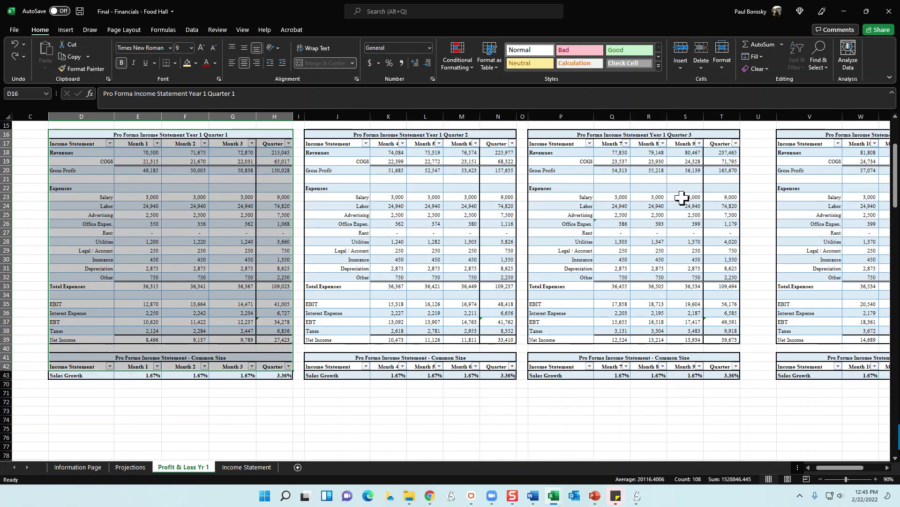
pyautogui.click(240, 467)
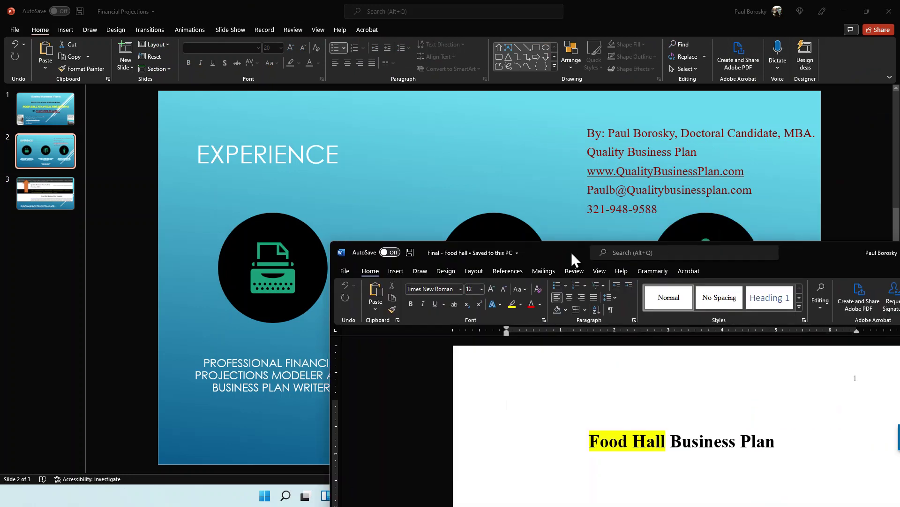
# Maximize the Food Hall Business Plan document and review it from the title page through to the Financial Projections section
pyautogui.moveTo(572, 252); pyautogui.dragTo(367, 1)
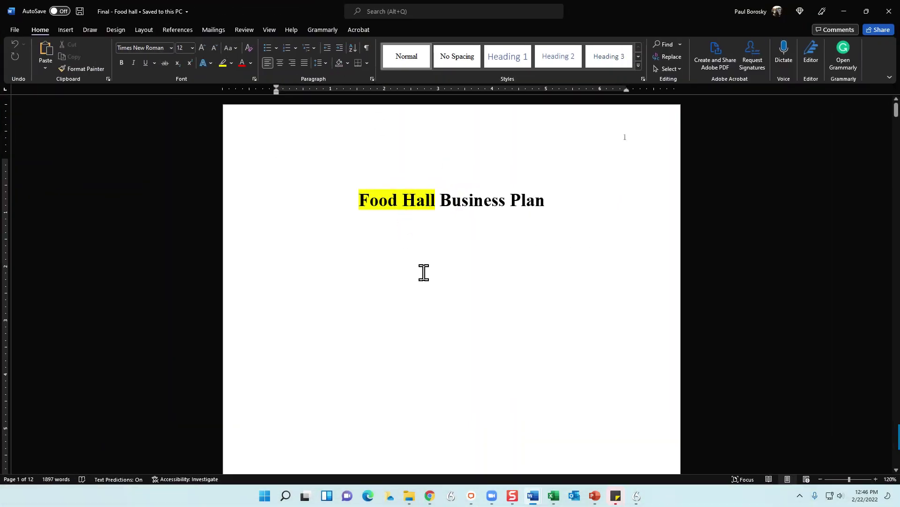
pyautogui.scroll(-20, 425, 274)
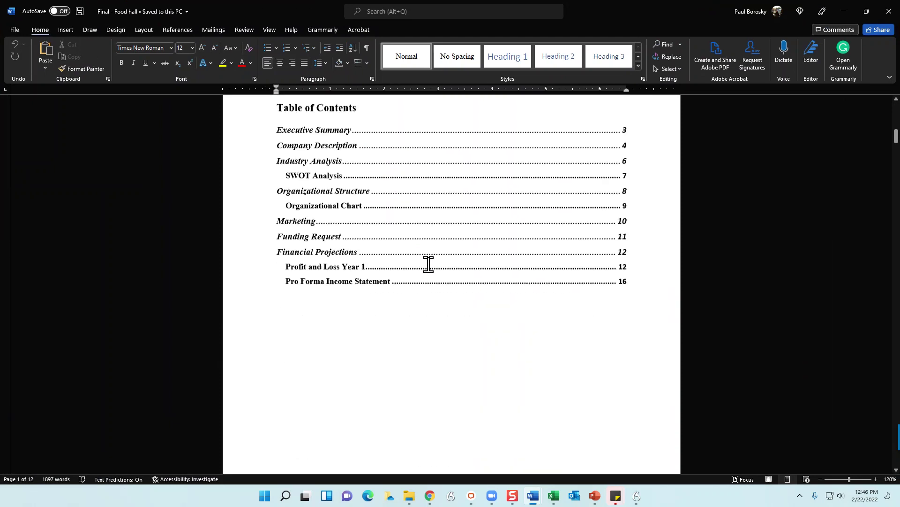
pyautogui.scroll(-20, 426, 271)
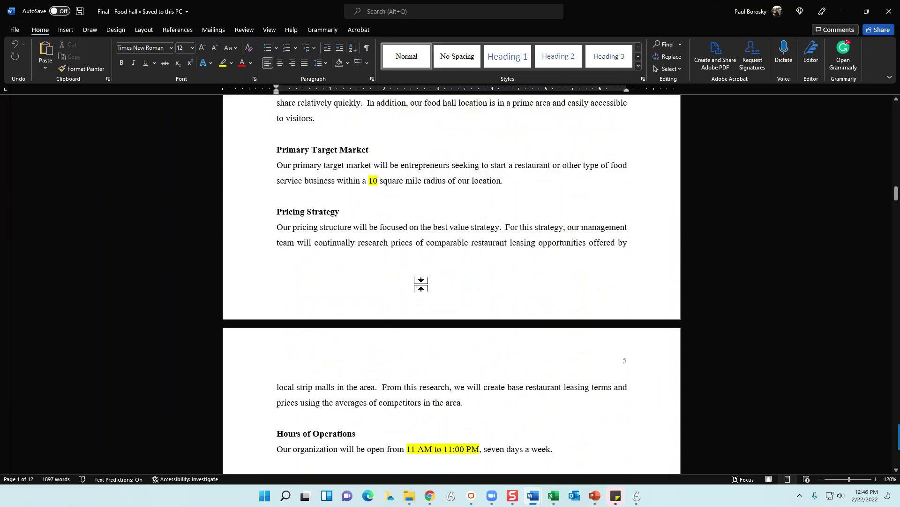
pyautogui.scroll(-20, 411, 276)
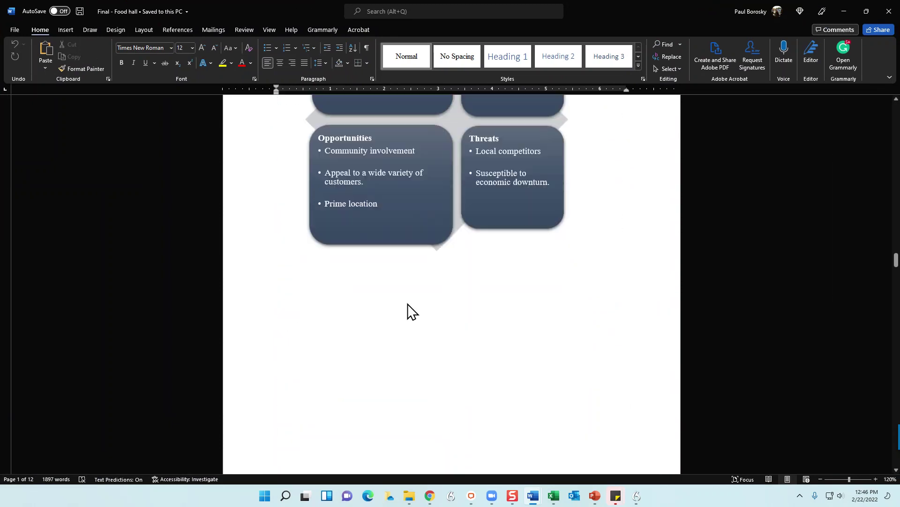
pyautogui.scroll(-20, 407, 295)
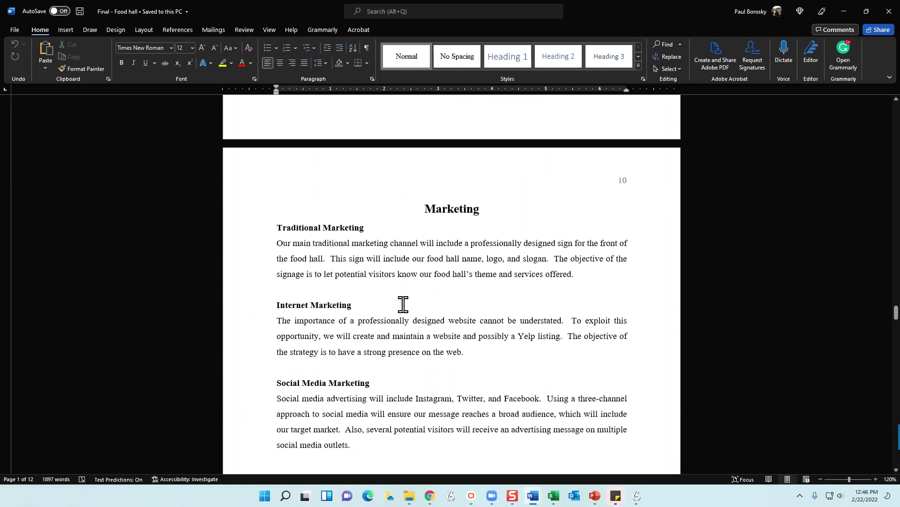
pyautogui.scroll(-20, 403, 304)
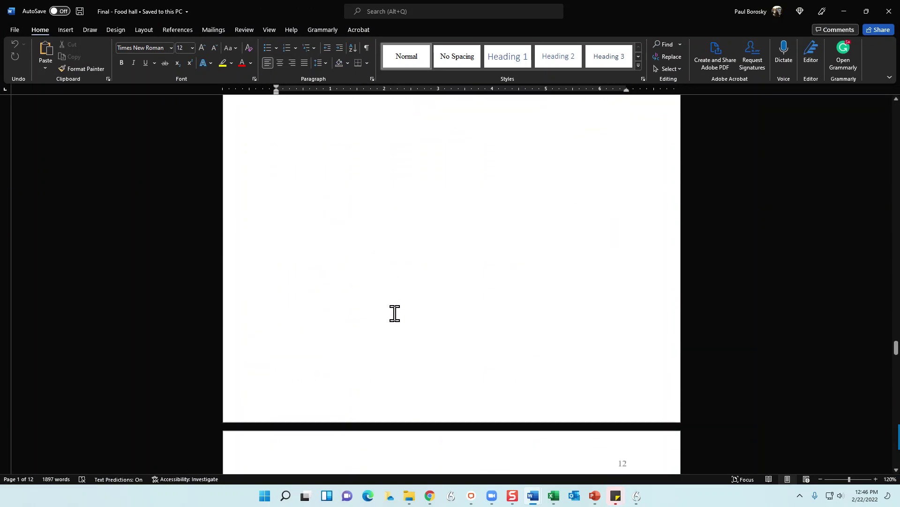
pyautogui.scroll(-5, 395, 309)
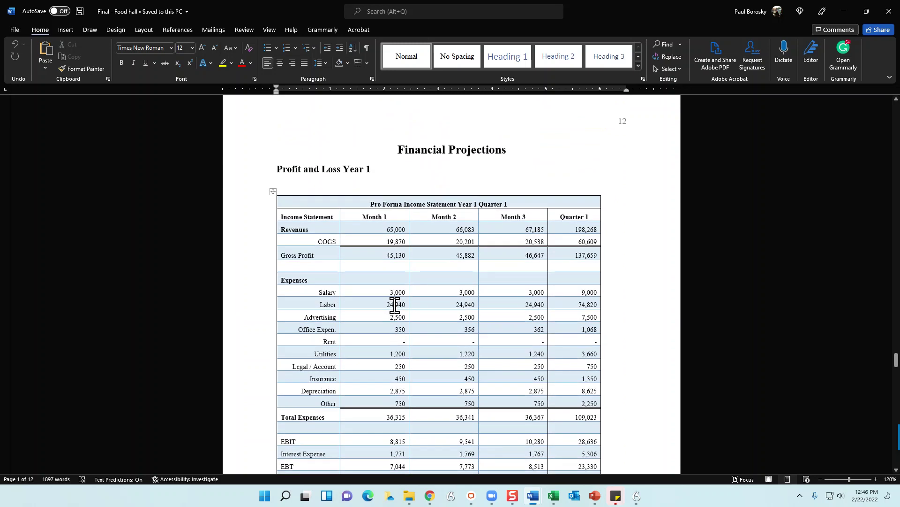
pyautogui.scroll(-1, 394, 297)
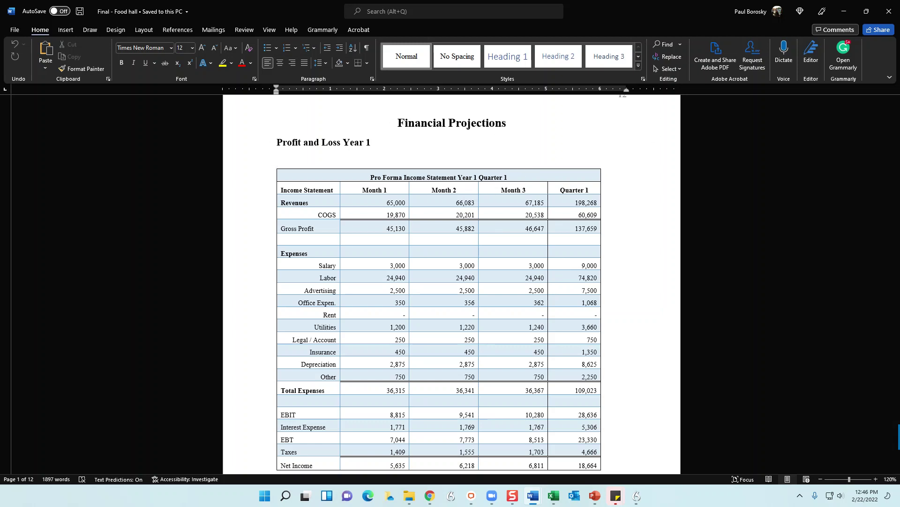
# Delete the outdated Year 1 Quarter 1 income statement table under the Profit and Loss Year 1 heading
pyautogui.scroll(-3, 601, 396)
pyautogui.moveTo(613, 390); pyautogui.dragTo(368, 317)
pyautogui.click(298, 312)
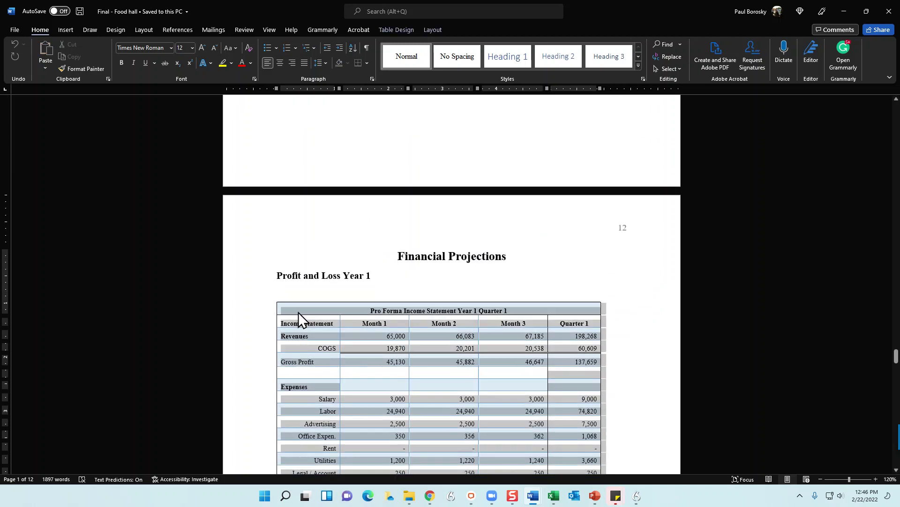
pyautogui.click(299, 308)
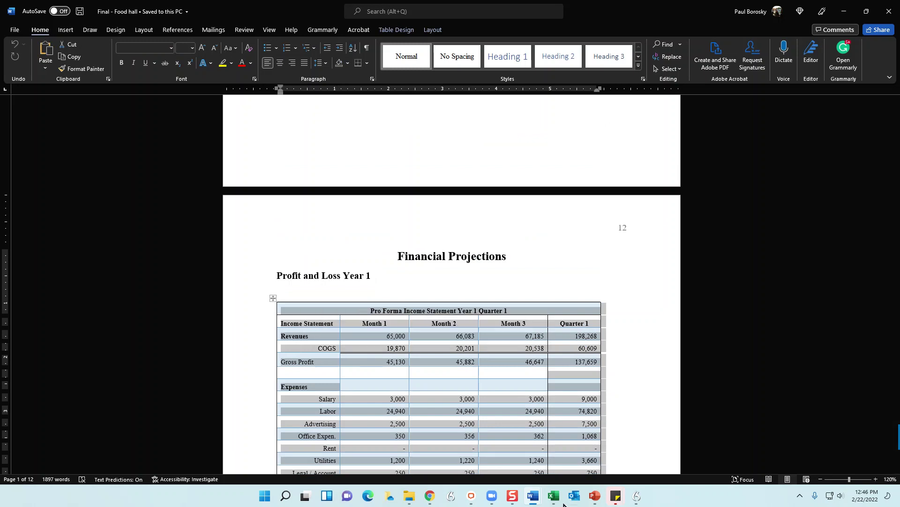
pyautogui.press('BackSpace')
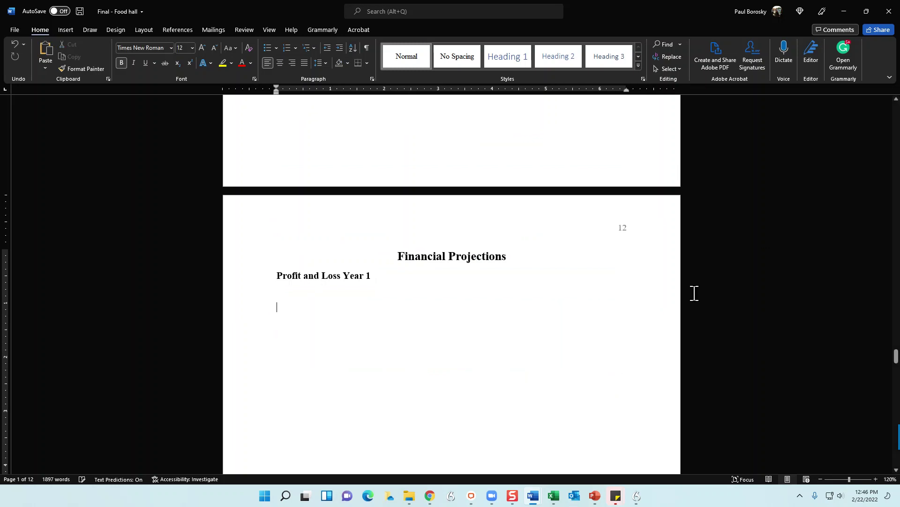
# Switch to the Excel financials workbook and copy the Year 1 Quarter 1 income statement from the Profit & Loss Yr 1 sheet
pyautogui.hotkey('alt', 'Tab')
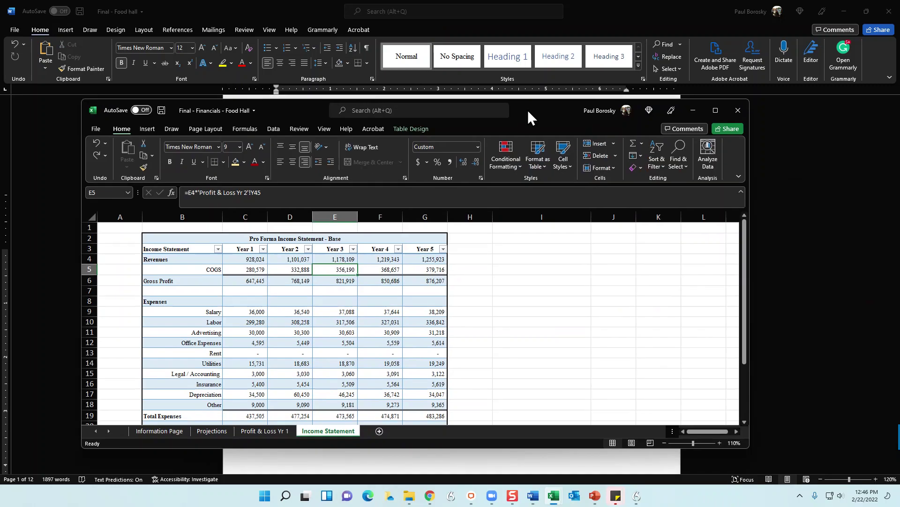
pyautogui.click(307, 398)
pyautogui.click(770, 77)
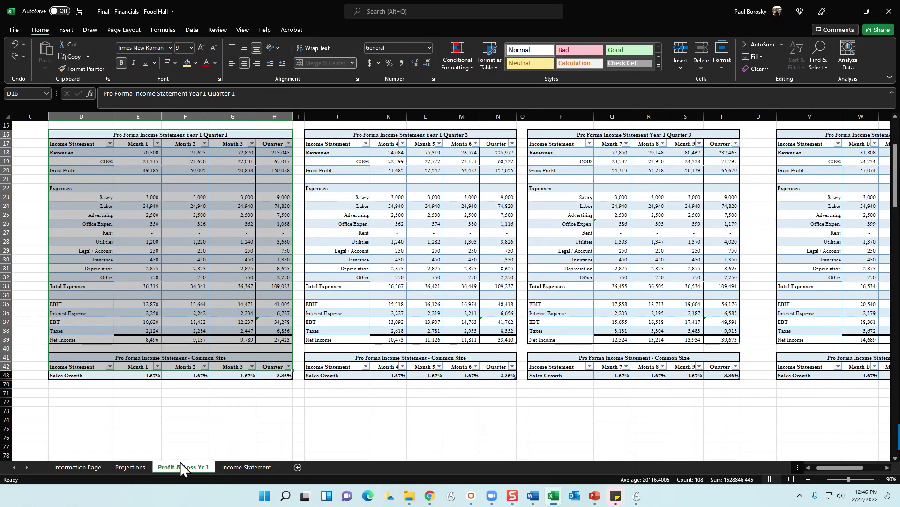
pyautogui.click(290, 422)
pyautogui.moveTo(216, 134); pyautogui.dragTo(193, 338)
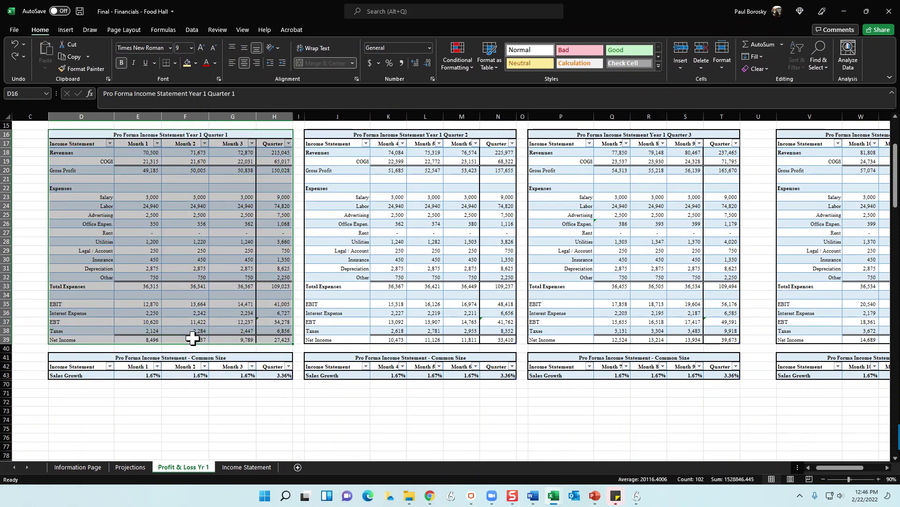
pyautogui.hotkey('ctrl', 'c')
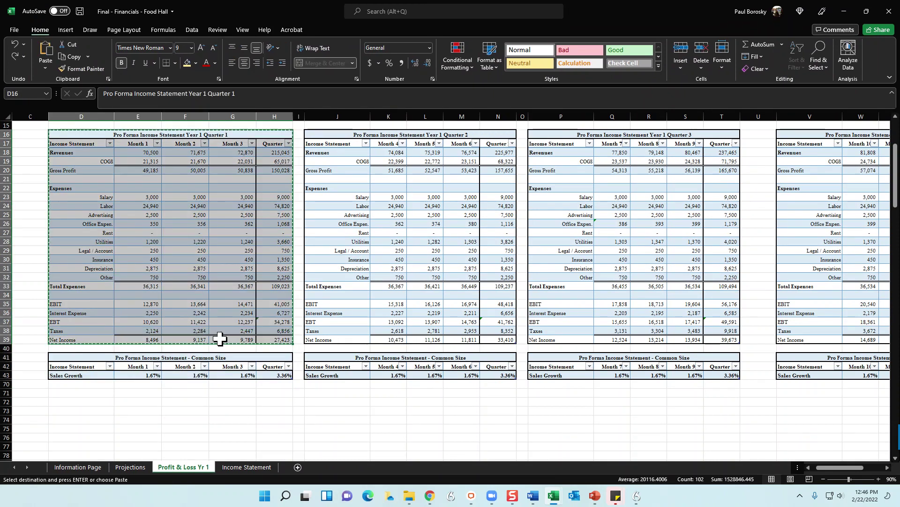
# Return to the Word business plan and paste the copied Quarter 1 statement under Profit and Loss Year 1, checking the pasted table
pyautogui.doubleClick(585, 8)
pyautogui.click(350, 313)
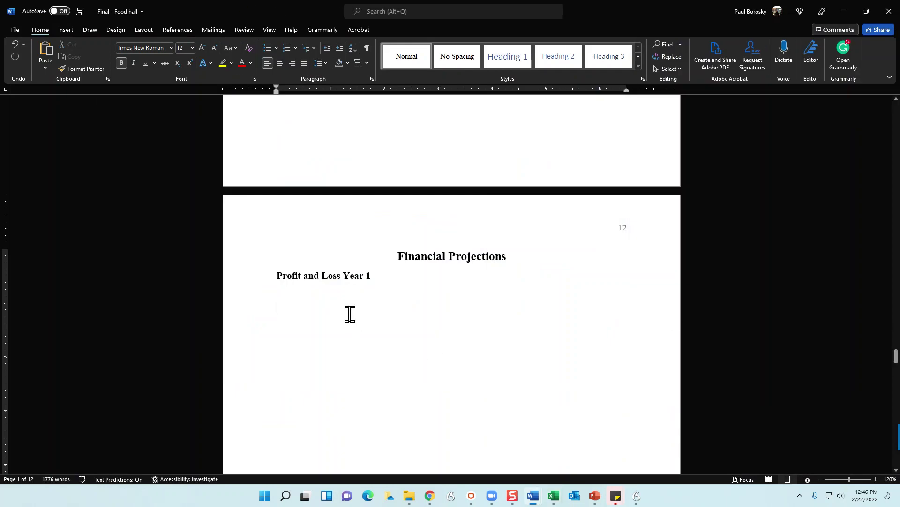
pyautogui.hotkey('ctrl', 'v')
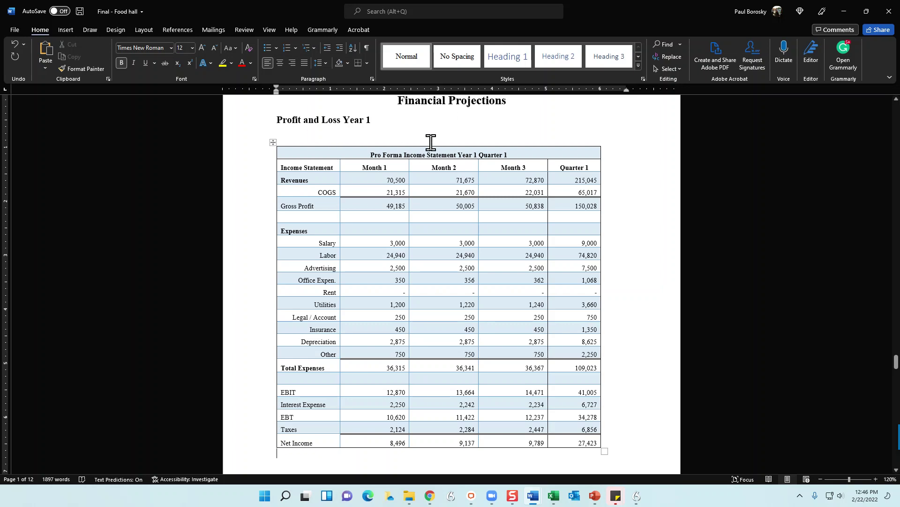
pyautogui.scroll(1, 450, 248)
pyautogui.scroll(-2, 464, 221)
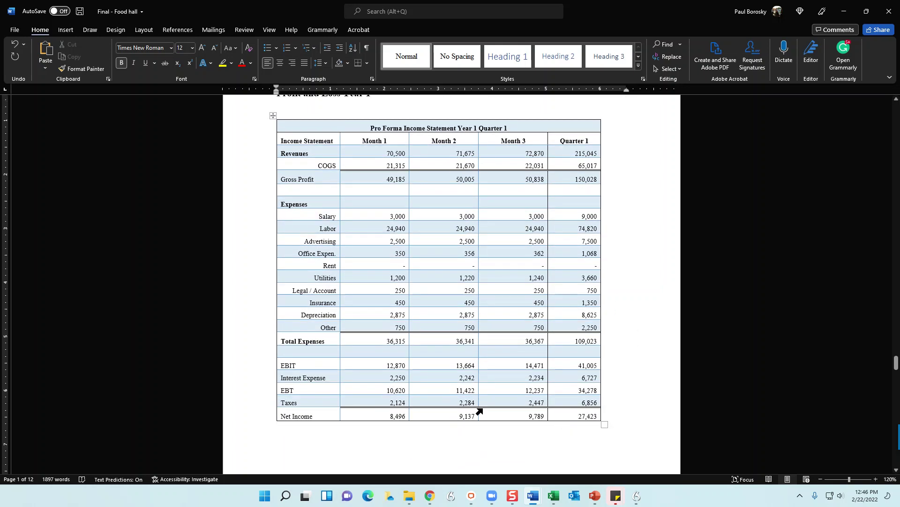
pyautogui.scroll(4, 469, 329)
pyautogui.scroll(-7, 446, 351)
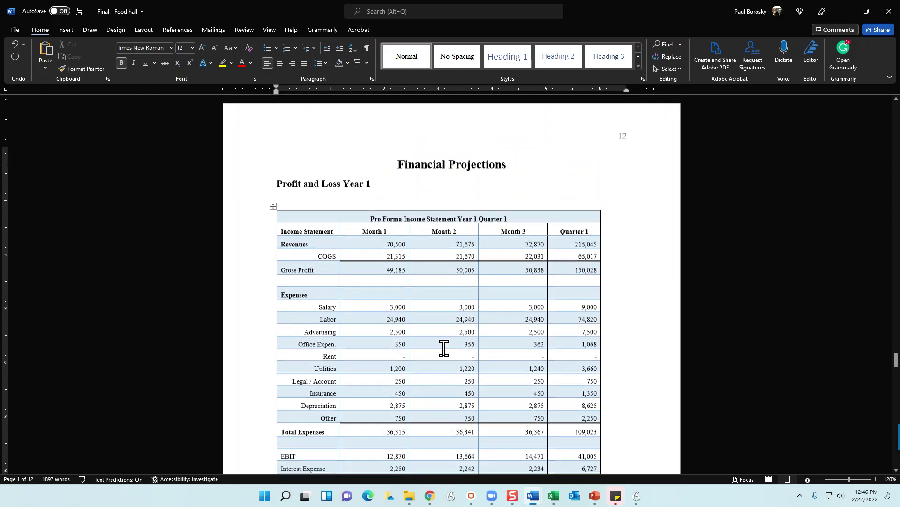
# Delete the outdated five-year table under the Pro Forma Income Statement heading on page 16
pyautogui.scroll(-20, 448, 361)
pyautogui.scroll(10, 445, 368)
pyautogui.scroll(-9, 447, 342)
pyautogui.scroll(-20, 403, 291)
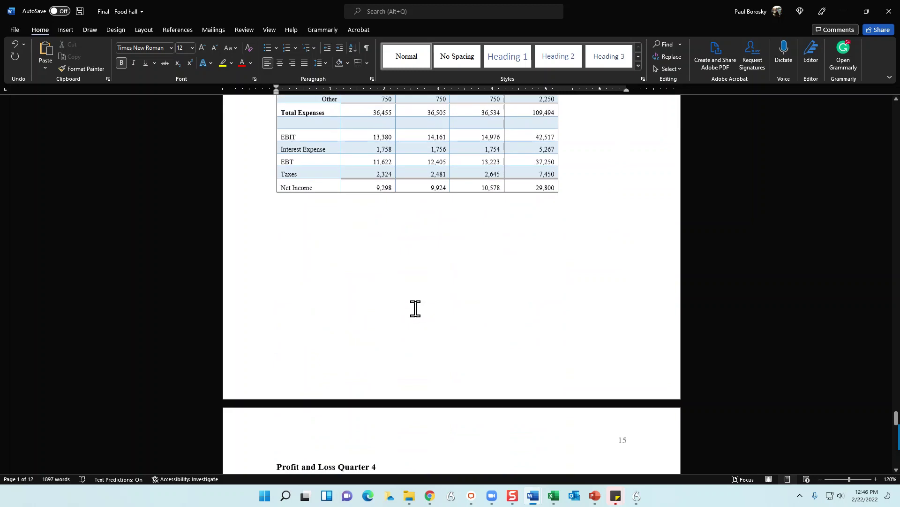
pyautogui.scroll(-20, 422, 309)
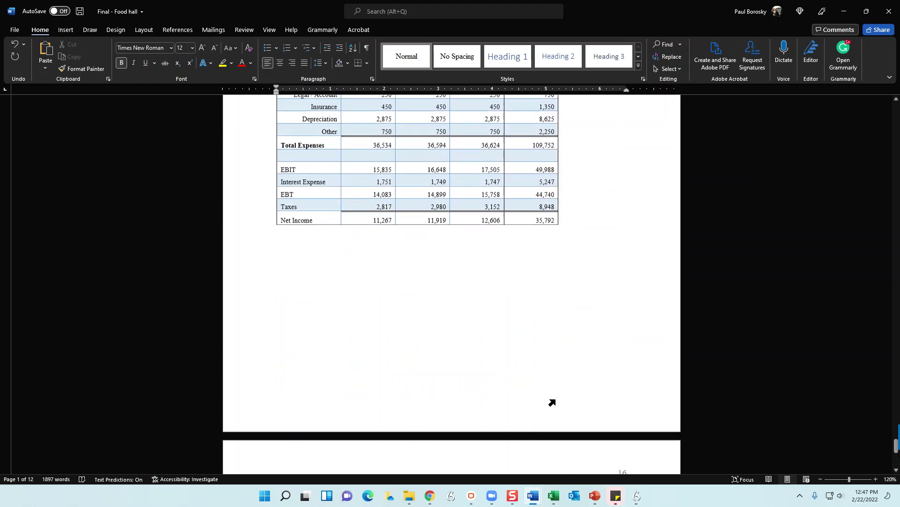
pyautogui.scroll(-3, 582, 394)
pyautogui.moveTo(610, 417); pyautogui.dragTo(374, 139)
pyautogui.click(364, 134)
pyautogui.press('BackSpace')
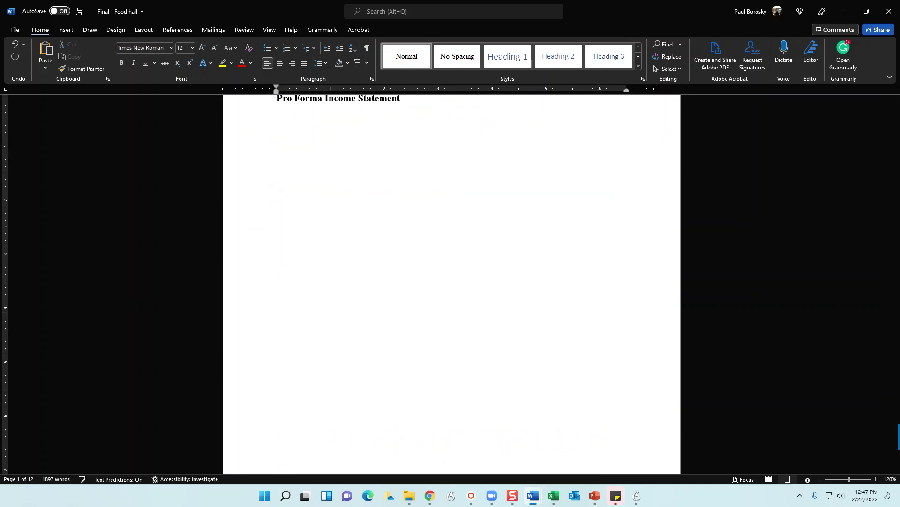
# Switch to the Excel workbook and copy the full Pro Forma Income Statement - Base table from the Income Statement sheet
pyautogui.hotkey('alt', 'Tab')
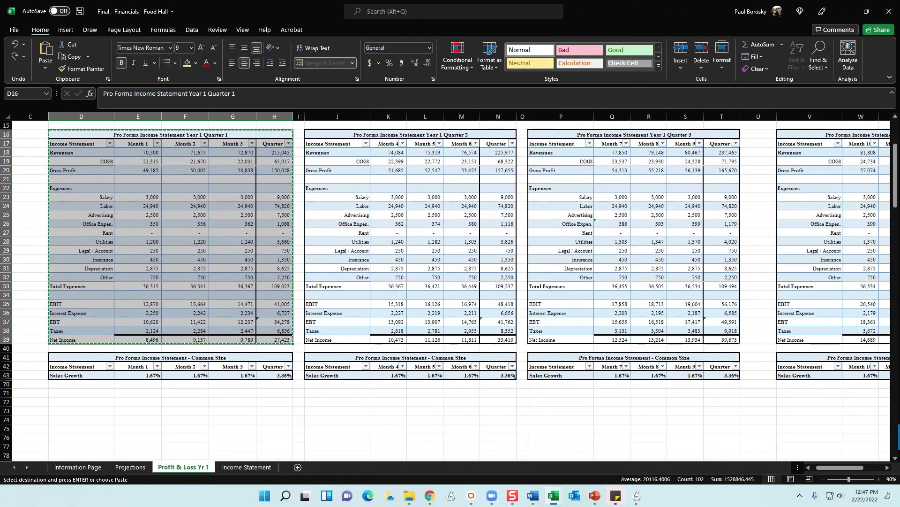
pyautogui.click(256, 467)
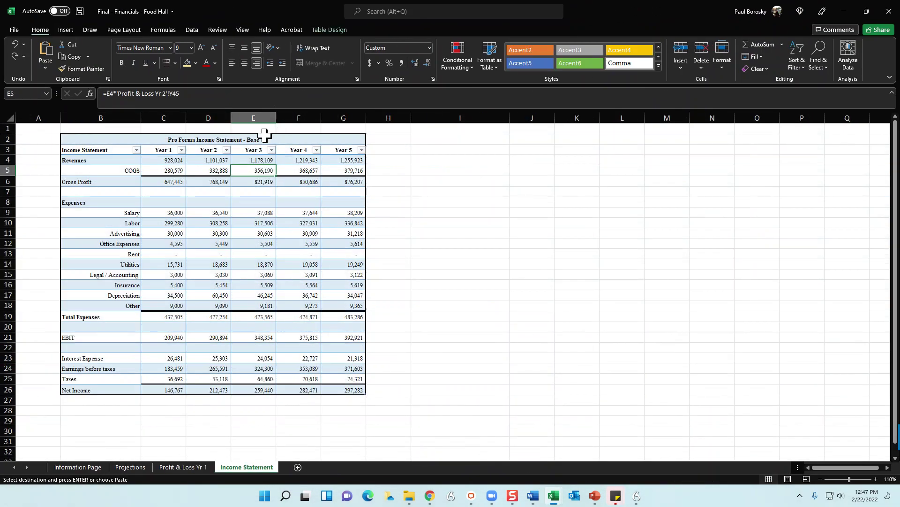
pyautogui.moveTo(265, 135); pyautogui.dragTo(255, 388)
pyautogui.hotkey('ctrl', 'c')
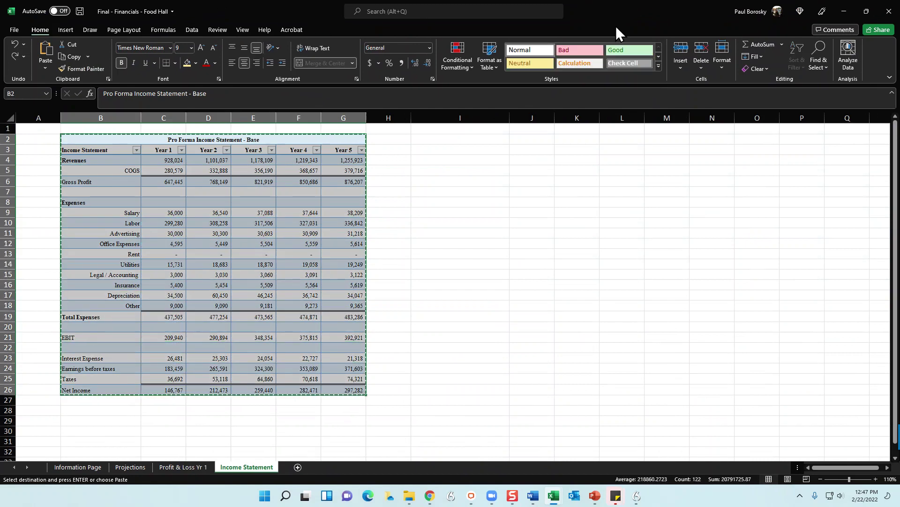
# Return to the Word business plan and paste the five-year statement under the Pro Forma Income Statement heading
pyautogui.hotkey('alt', 'Tab')
pyautogui.click(368, 147)
pyautogui.scroll(1, 375, 159)
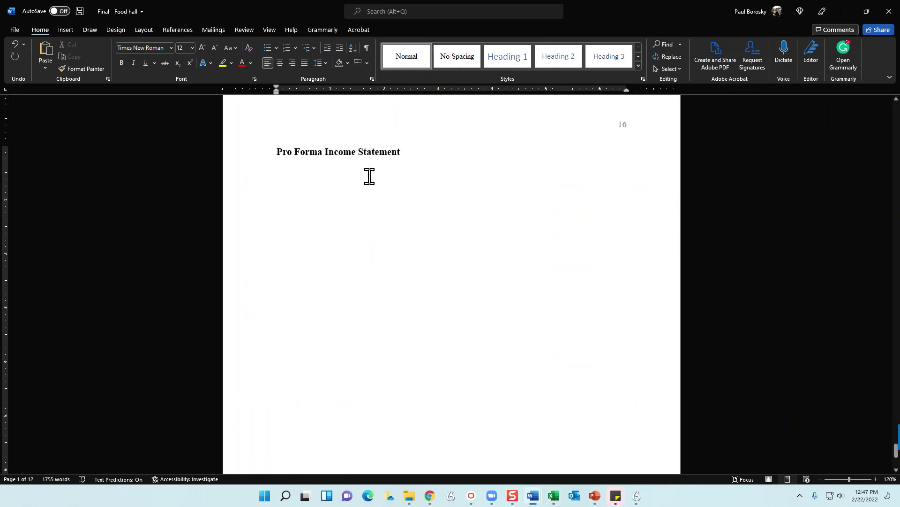
pyautogui.hotkey('ctrl', 'v')
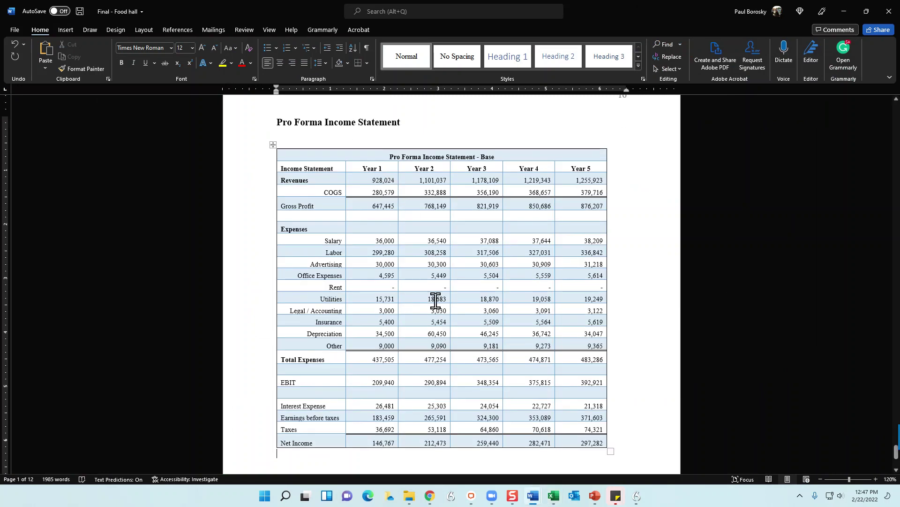
pyautogui.scroll(-10, 519, 370)
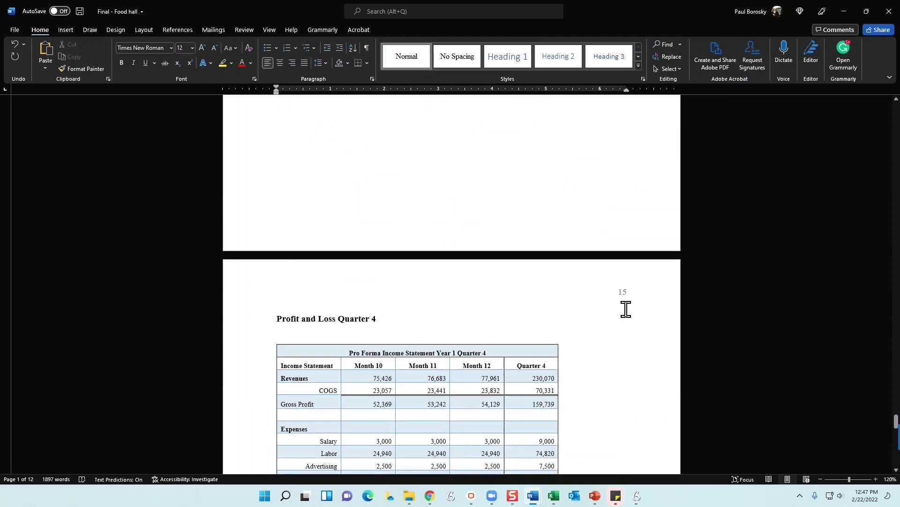
# Review the company description and milestone sections, then examine the highlighted figures in the Executive Summary's Financial Highlights and Funding Request
pyautogui.moveTo(896, 422); pyautogui.dragTo(837, 183)
pyautogui.scroll(-8, 495, 322)
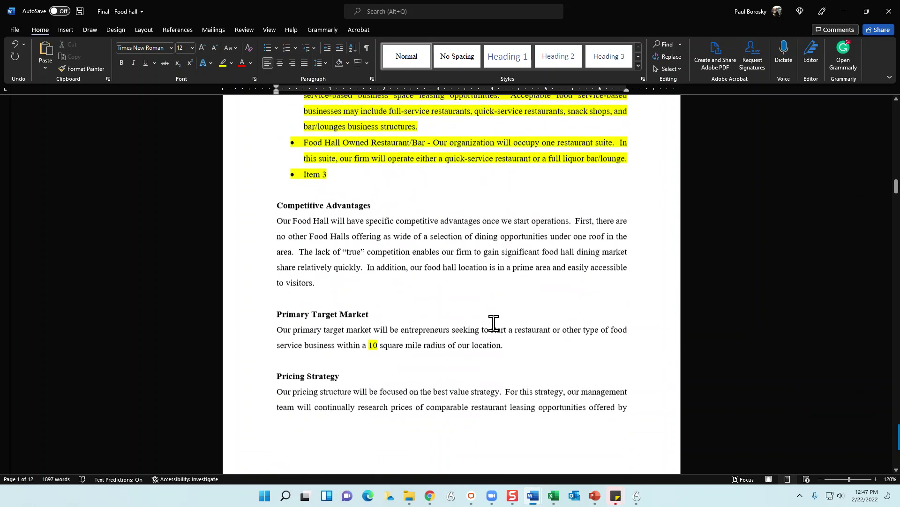
pyautogui.scroll(-6, 490, 326)
pyautogui.scroll(-3, 386, 273)
pyautogui.scroll(-6, 393, 280)
pyautogui.scroll(9, 396, 287)
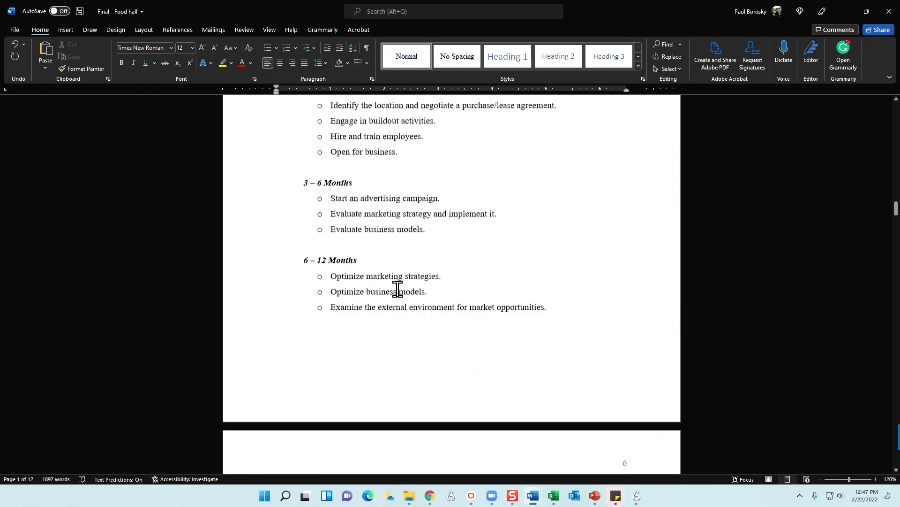
pyautogui.scroll(10, 384, 290)
pyautogui.scroll(-5, 360, 293)
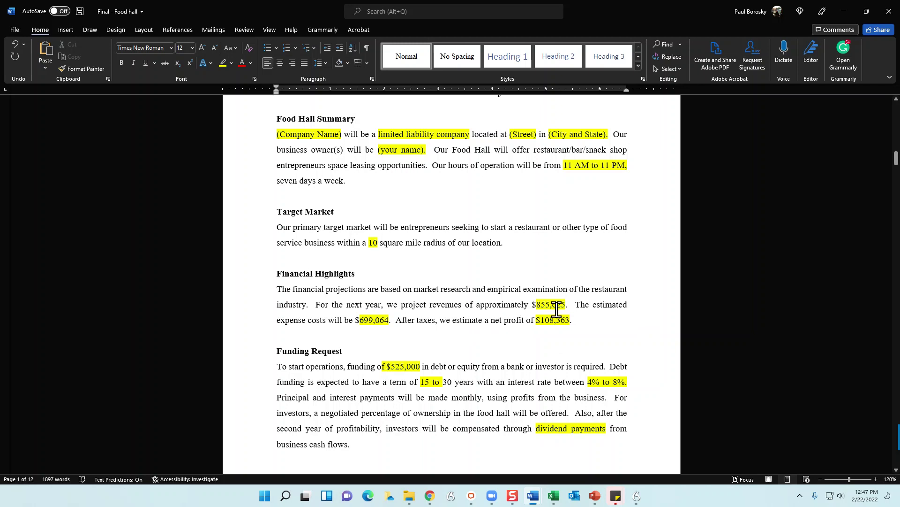
# Switch to the Excel workbook and examine the Year 1 Annual Revenues, Costs and Net Profit on the Projections sheet
pyautogui.moveTo(398, 506); pyautogui.dragTo(460, 2)
pyautogui.click(462, 254)
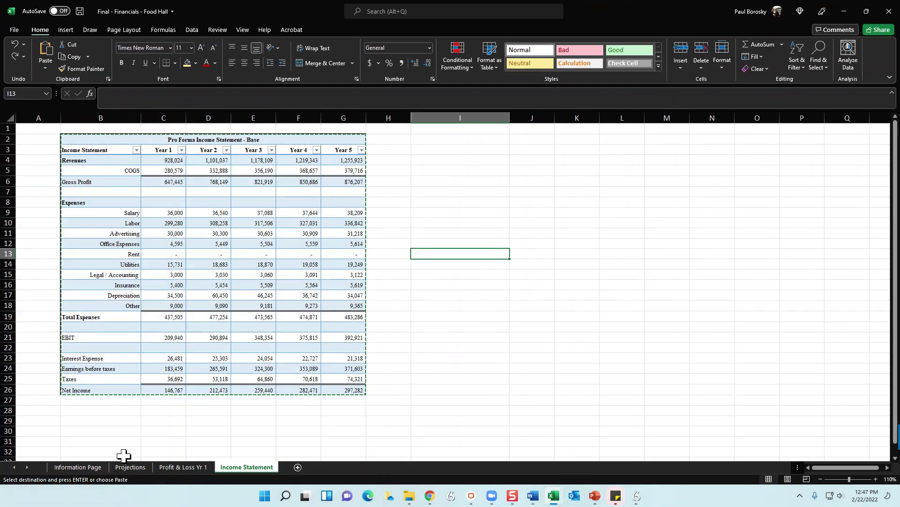
pyautogui.click(80, 466)
pyautogui.click(140, 467)
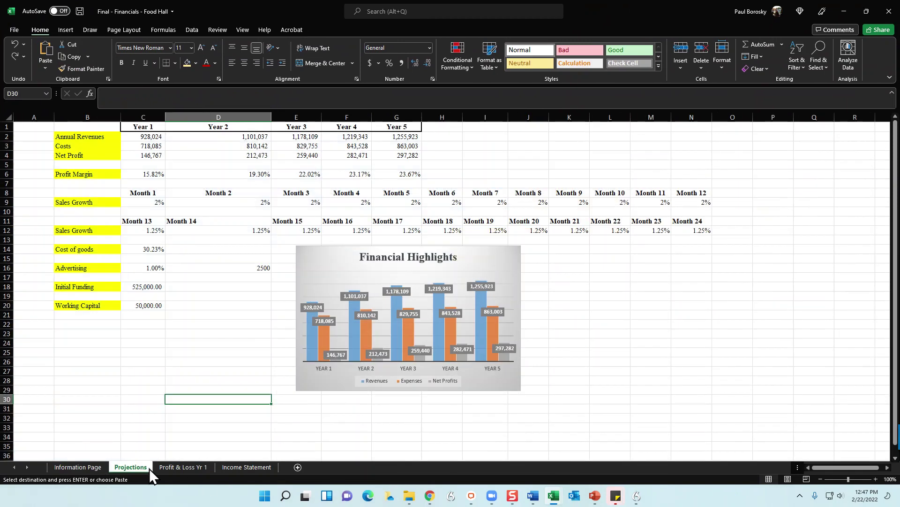
pyautogui.click(153, 136)
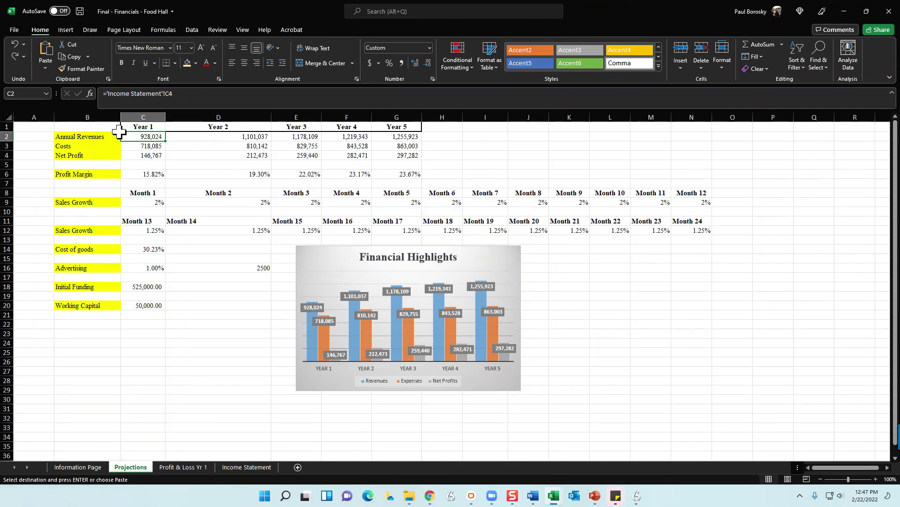
pyautogui.moveTo(141, 135); pyautogui.dragTo(134, 156)
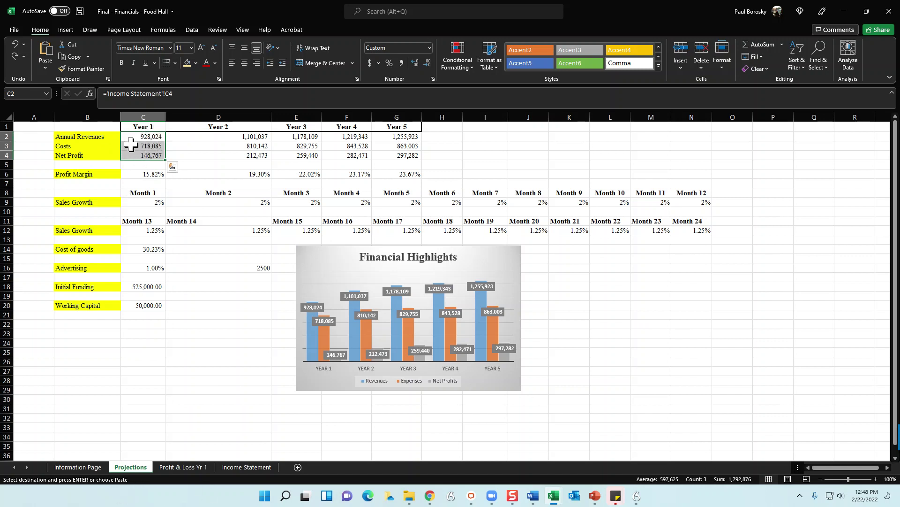
# Look up the Year 1 Annual Revenues in Excel and, back in the Word plan, set the Financial Highlights' projected revenues to $928,024
pyautogui.moveTo(95, 137); pyautogui.dragTo(136, 155)
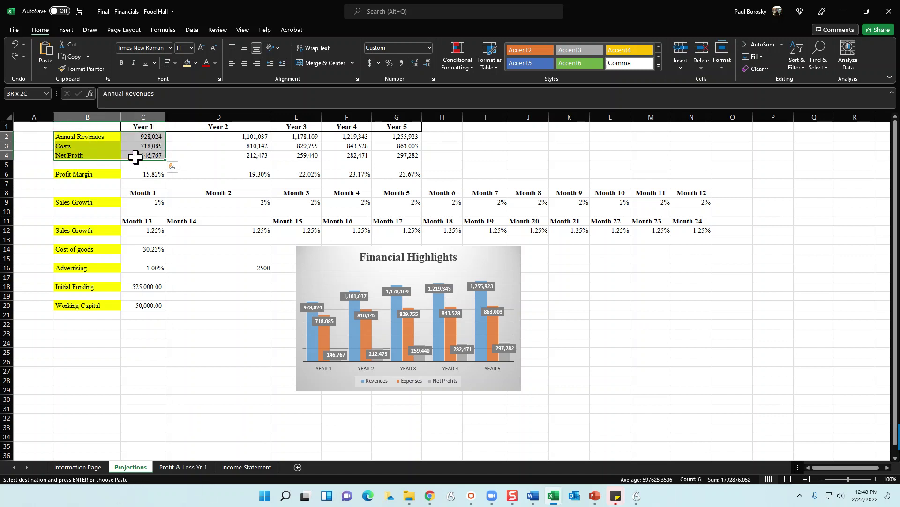
pyautogui.click(151, 136)
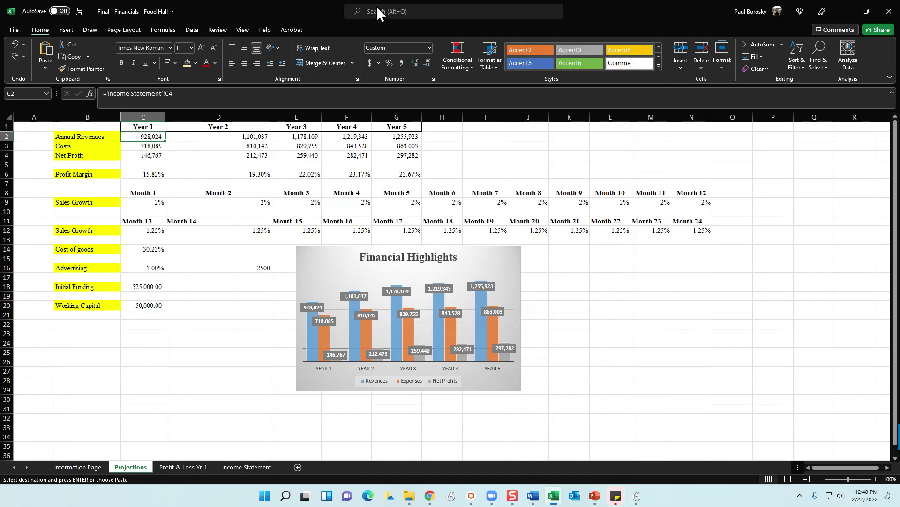
pyautogui.hotkey('alt', 'Tab')
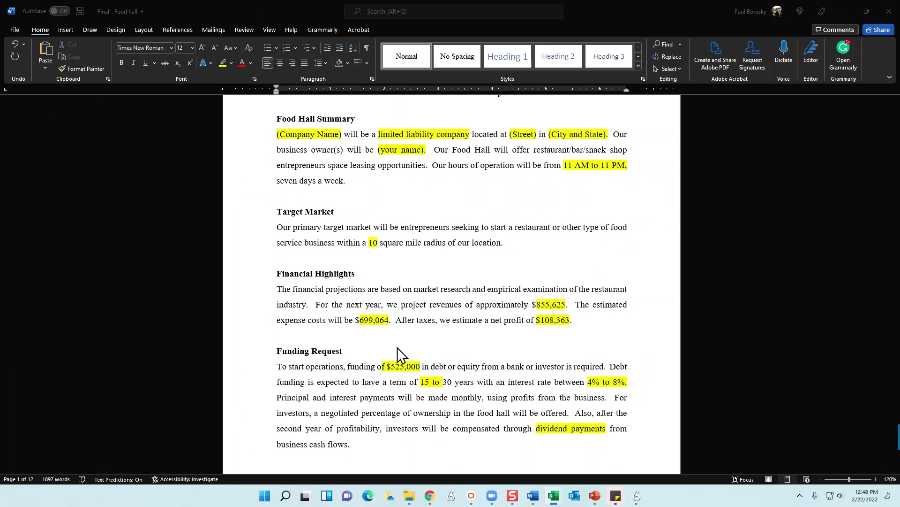
pyautogui.click(560, 304)
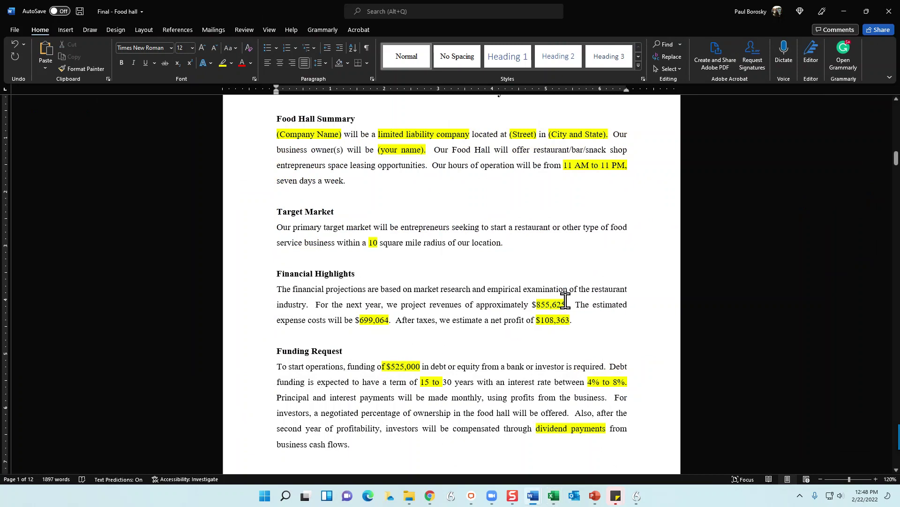
pyautogui.press('BackSpace')
pyautogui.press('BackSpace')
pyautogui.press('BackSpace')
pyautogui.press('BackSpace')
pyautogui.press('BackSpace')
pyautogui.press('BackSpace')
pyautogui.press('BackSpace')
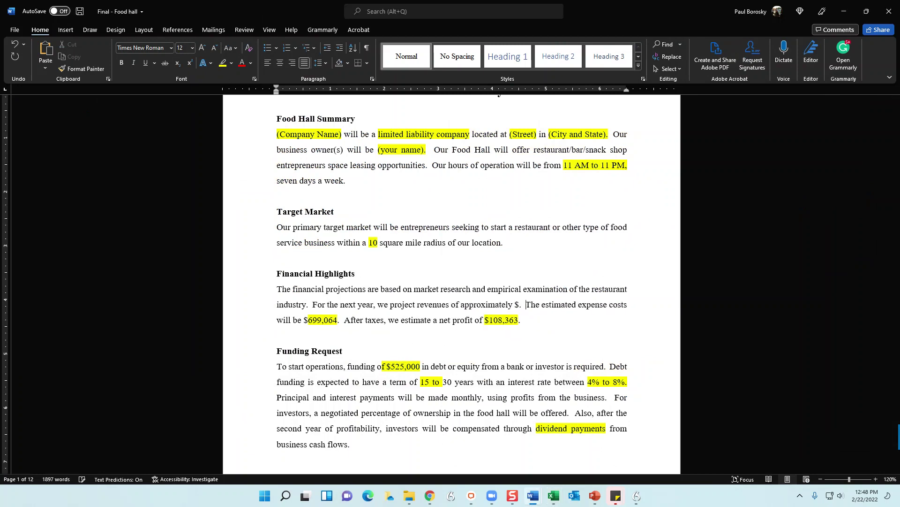
pyautogui.write('9')
pyautogui.write('28,0')
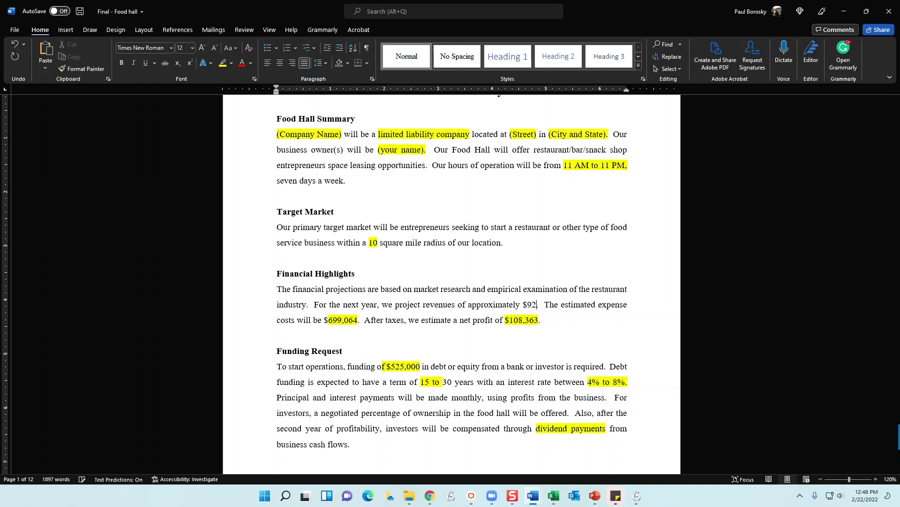
pyautogui.write('24')
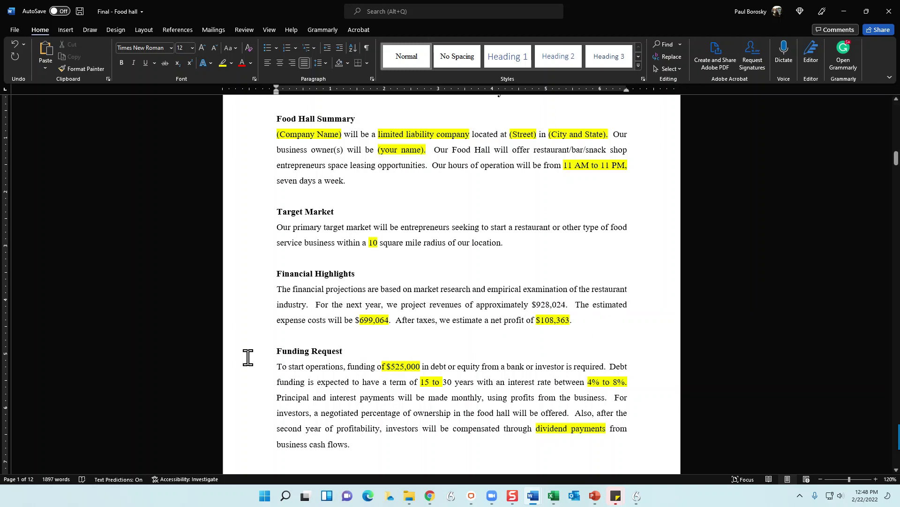
# Look up the Year 1 Costs on the Excel Projections sheet and set the estimated expense costs in the Word plan to $718,085
pyautogui.moveTo(899, 131); pyautogui.dragTo(593, 98)
pyautogui.click(288, 233)
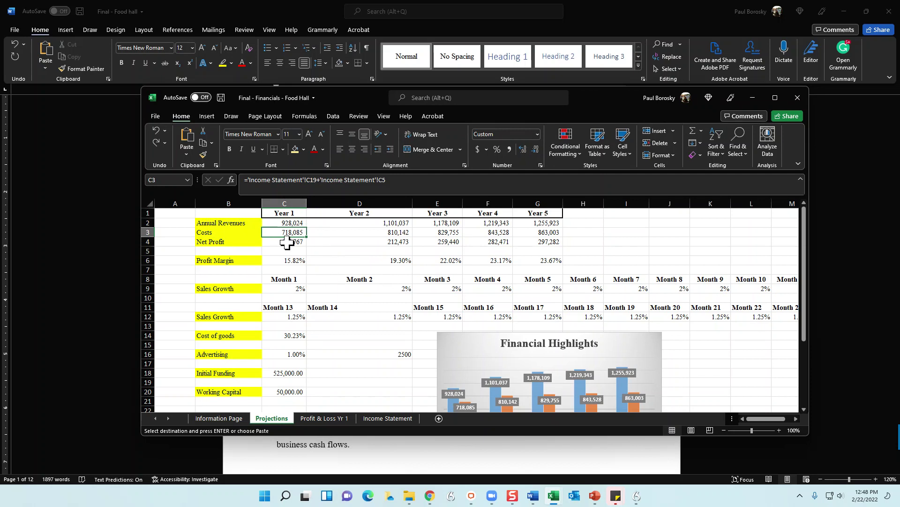
pyautogui.moveTo(571, 93); pyautogui.dragTo(899, 96)
pyautogui.click(387, 306)
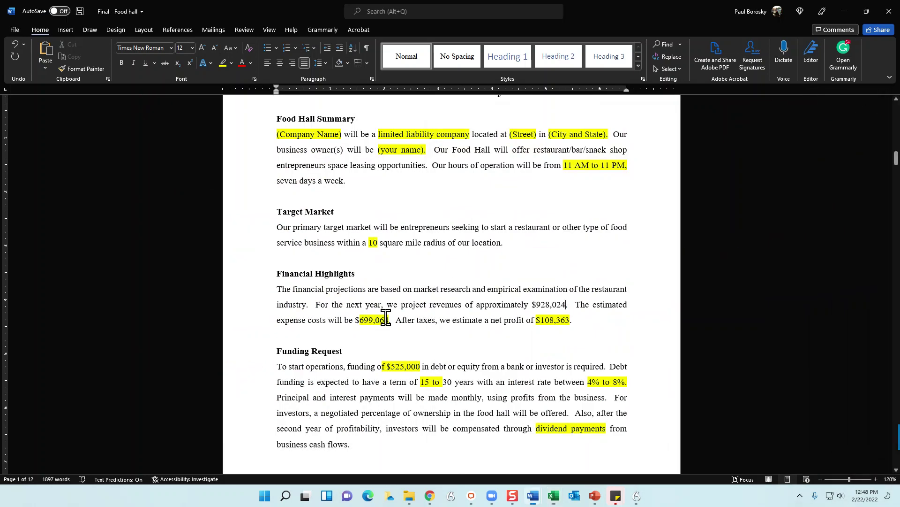
pyautogui.press('BackSpace')
pyautogui.press('BackSpace')
pyautogui.press('BackSpace')
pyautogui.press('BackSpace')
pyautogui.press('BackSpace')
pyautogui.press('BackSpace')
pyautogui.press('BackSpace')
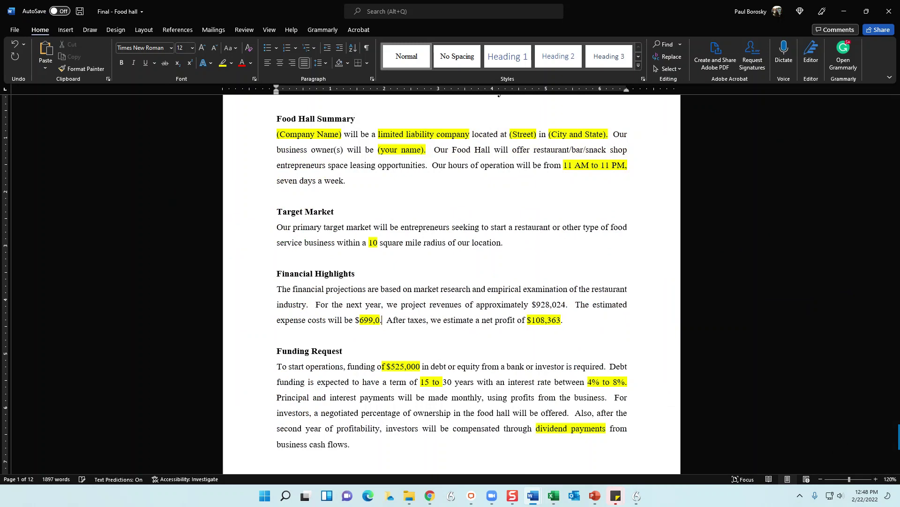
pyautogui.write('718,085')
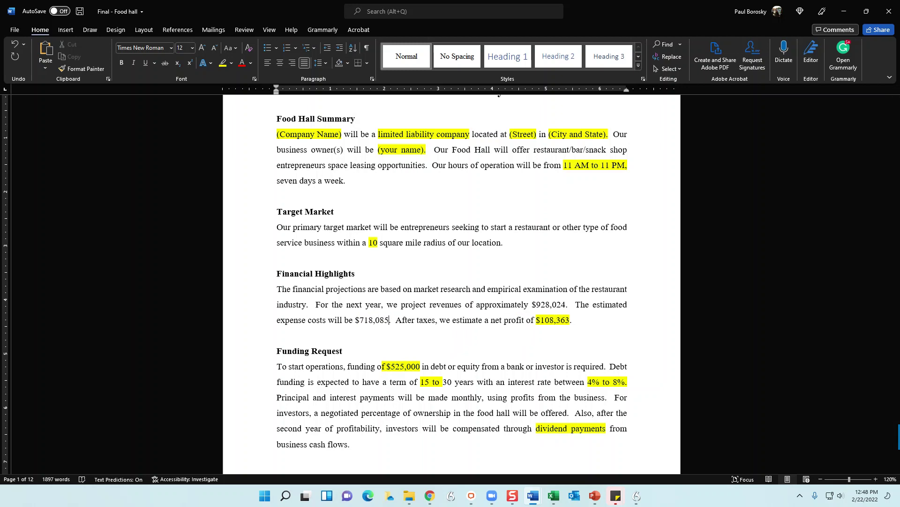
# Look up the Year 1 Net Profit on the Excel Projections sheet and set the net profit estimate in the Word plan to $146,767
pyautogui.moveTo(899, 133); pyautogui.dragTo(545, 68)
pyautogui.click(266, 215)
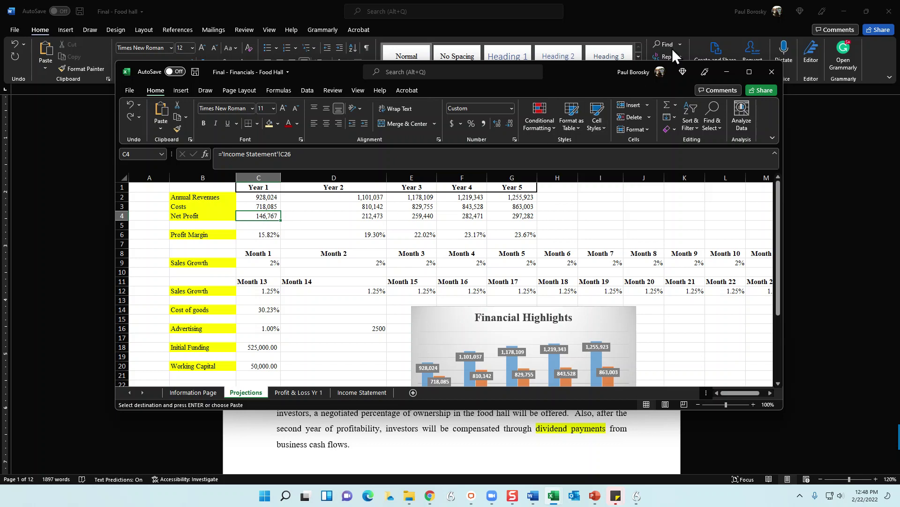
pyautogui.moveTo(567, 75); pyautogui.dragTo(899, 120)
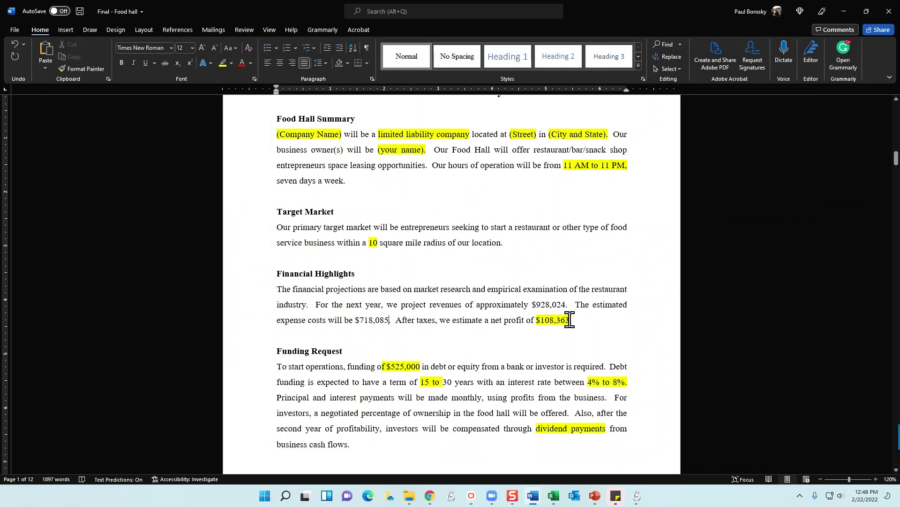
pyautogui.press('BackSpace')
pyautogui.press('BackSpace')
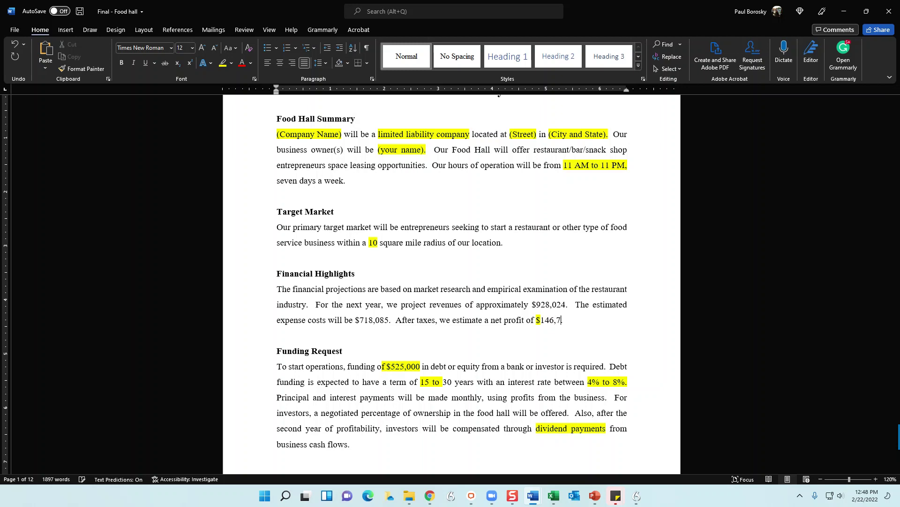
pyautogui.press('Down')
# Check the Startup Costs total on the Excel workbook's Information Page against the funding amount in the Word plan's Funding Request
pyautogui.hotkey('alt', 'Tab')
pyautogui.moveTo(457, 75); pyautogui.dragTo(536, 55)
pyautogui.click(739, 54)
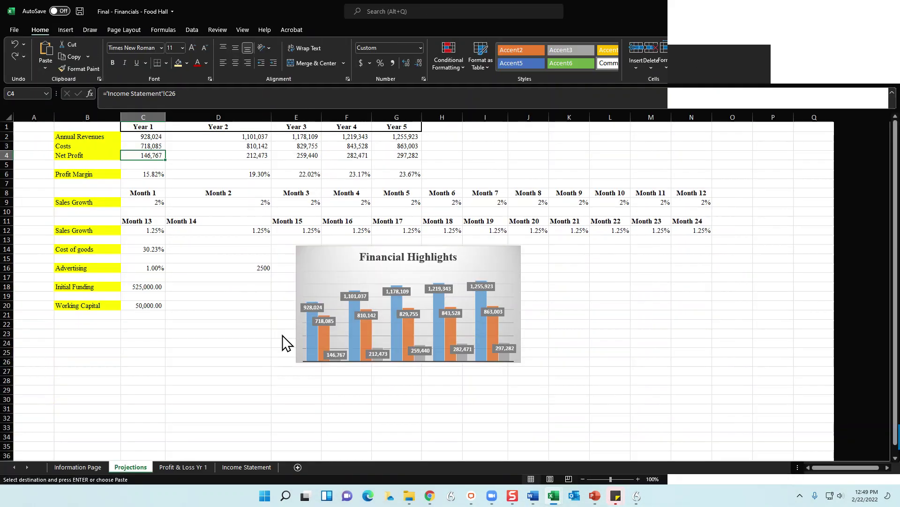
pyautogui.click(88, 465)
pyautogui.scroll(-4, 207, 318)
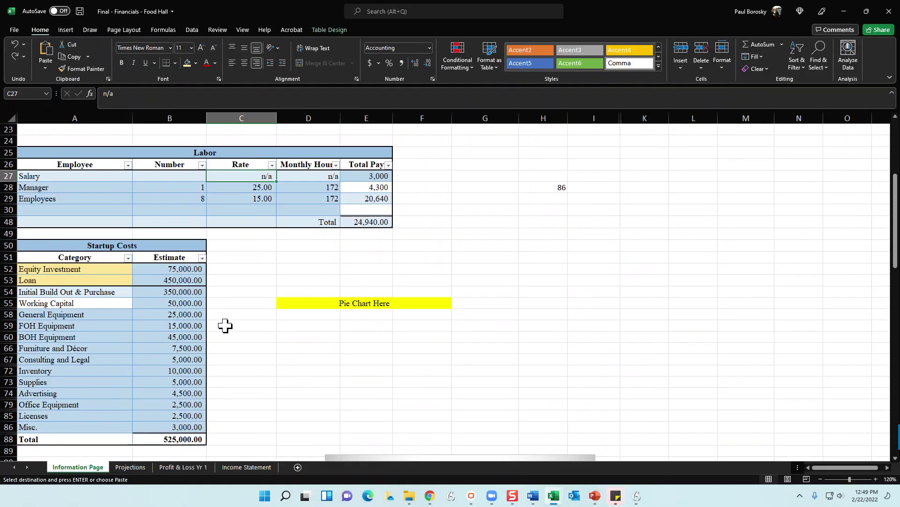
pyautogui.click(175, 438)
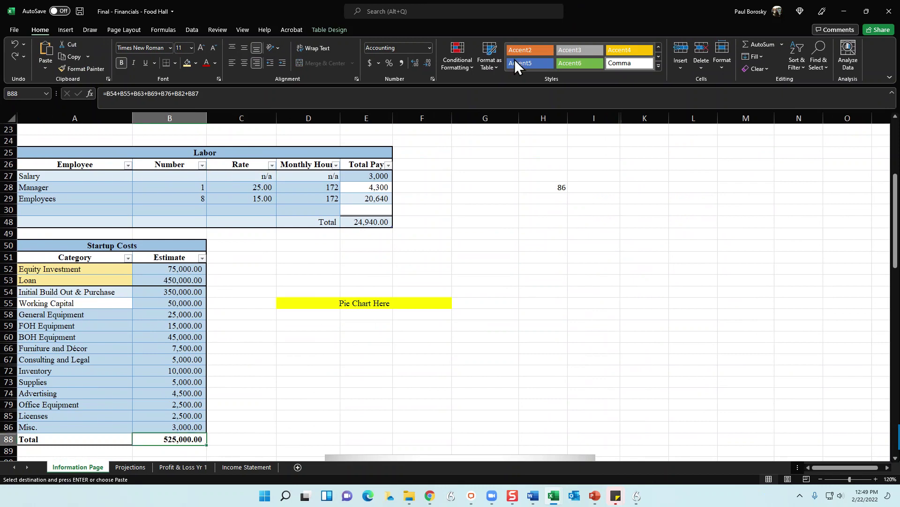
pyautogui.click(844, 11)
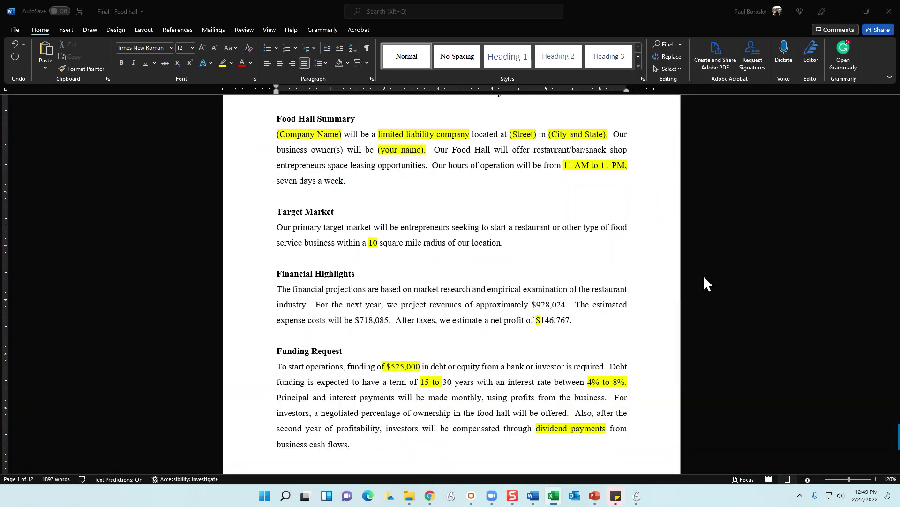
pyautogui.click(410, 366)
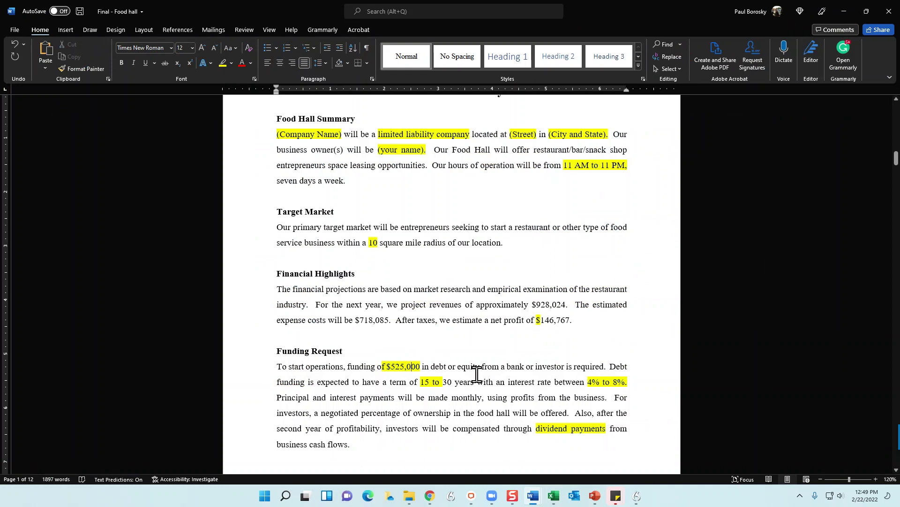
# Switch to the PowerPoint presentation and view the third slide about purchasing the template
pyautogui.press('Up')
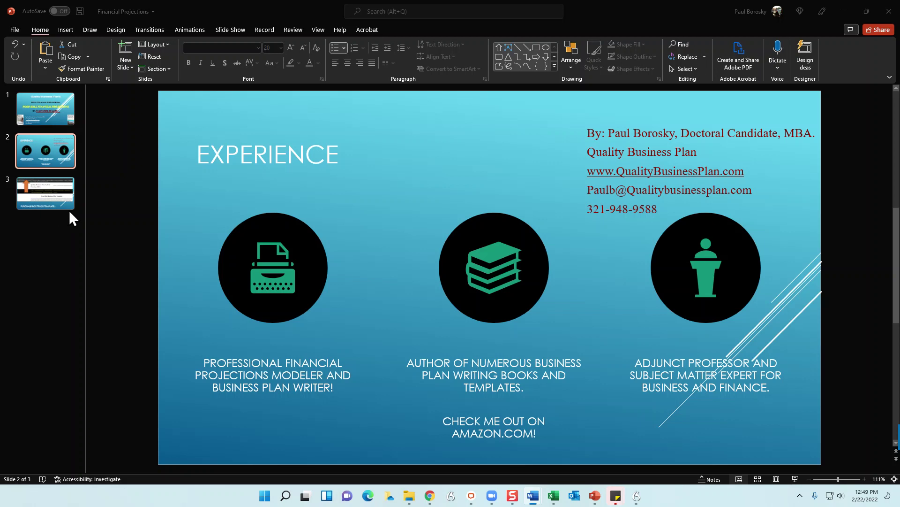
pyautogui.click(39, 191)
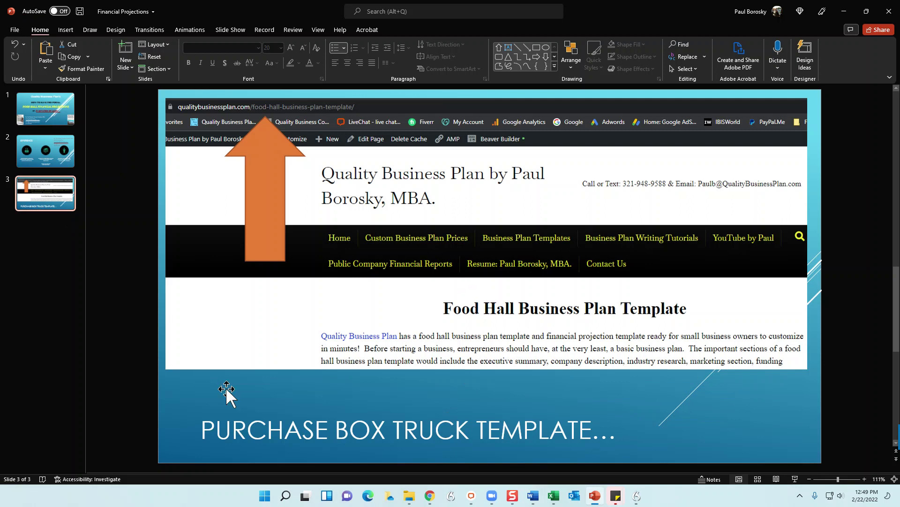